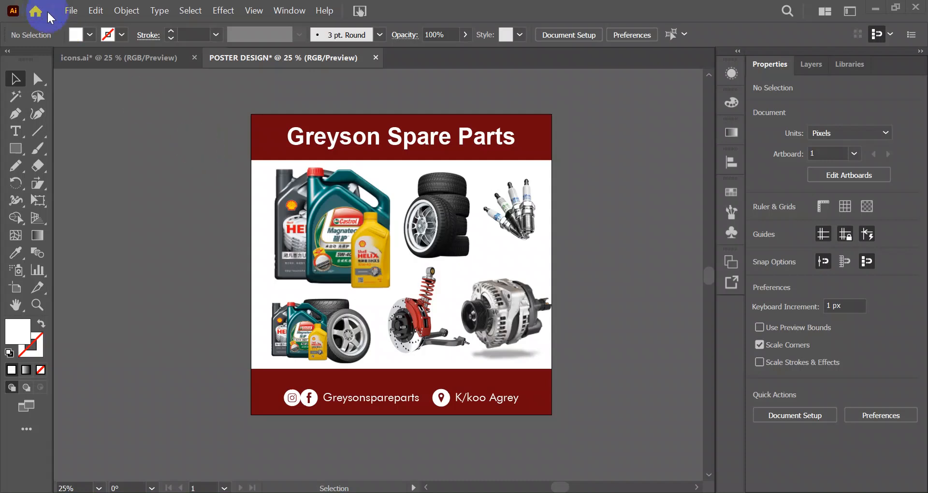
Step: Create a new 1080 x 1080 px document in RGB Color with Screen (72 ppi) raster effects
click(67, 12)
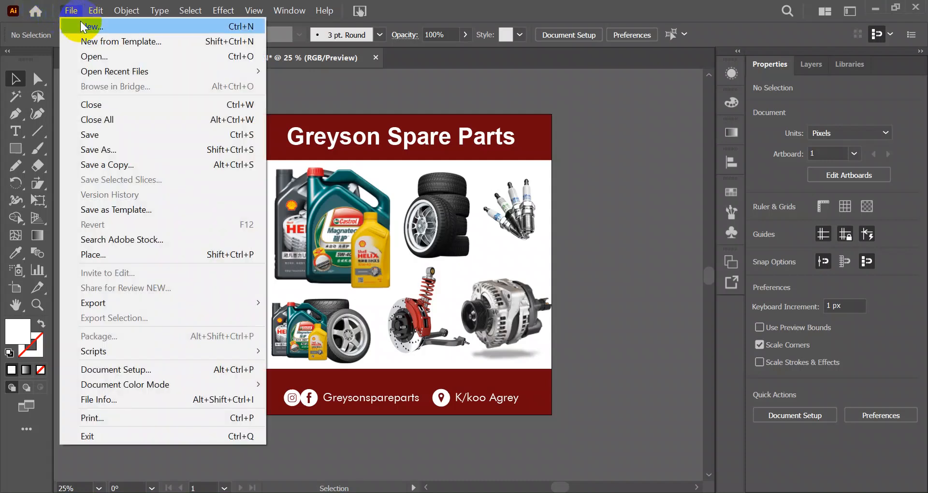
click(71, 11)
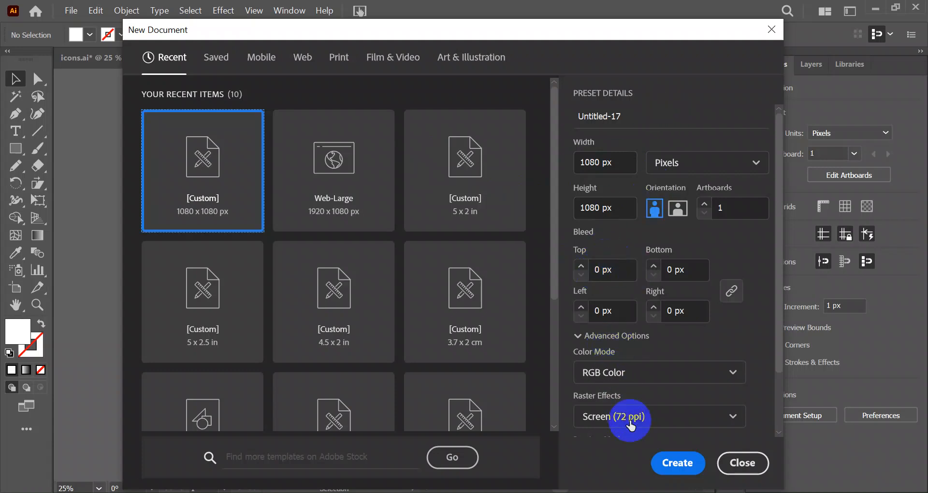
click(677, 463)
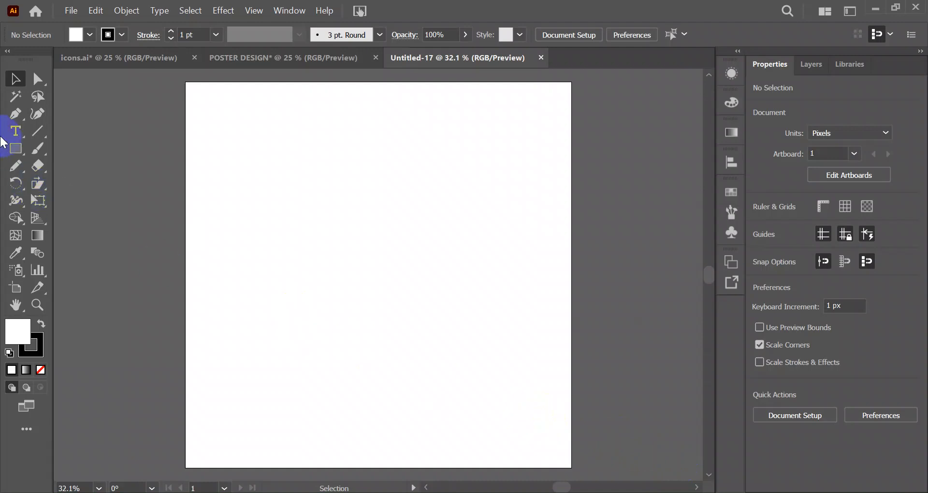
Step: Draw a rectangle about 1080 x 320 px across the bottom of the artboard and fill it with dark red 70050D
click(14, 149)
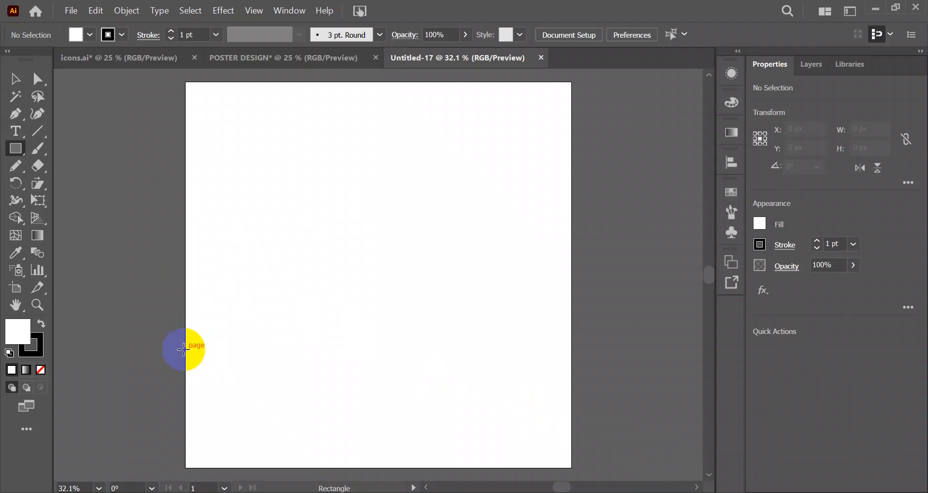
drag(186, 354, 571, 467)
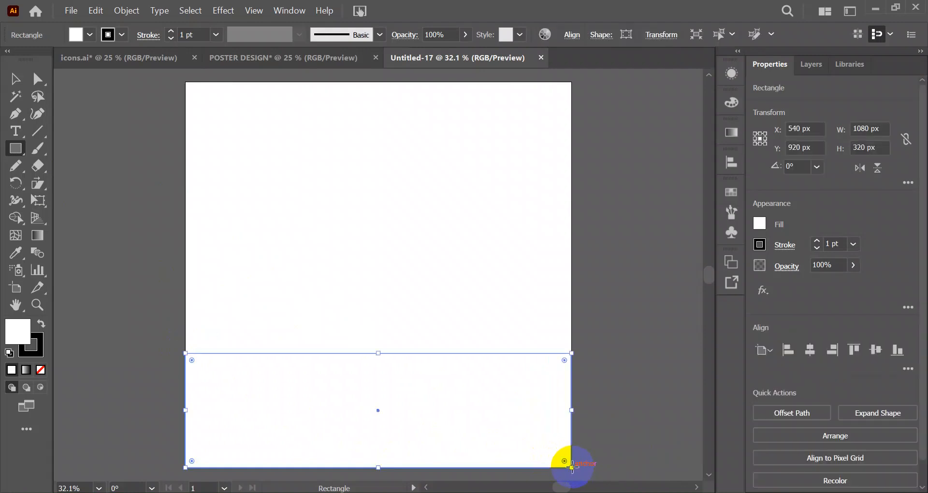
click(764, 224)
click(759, 223)
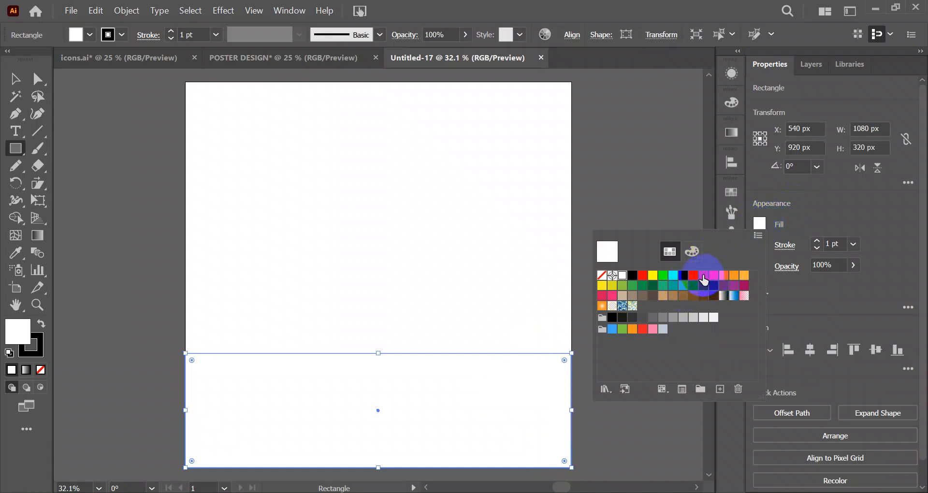
click(758, 224)
click(18, 331)
double_click(18, 331)
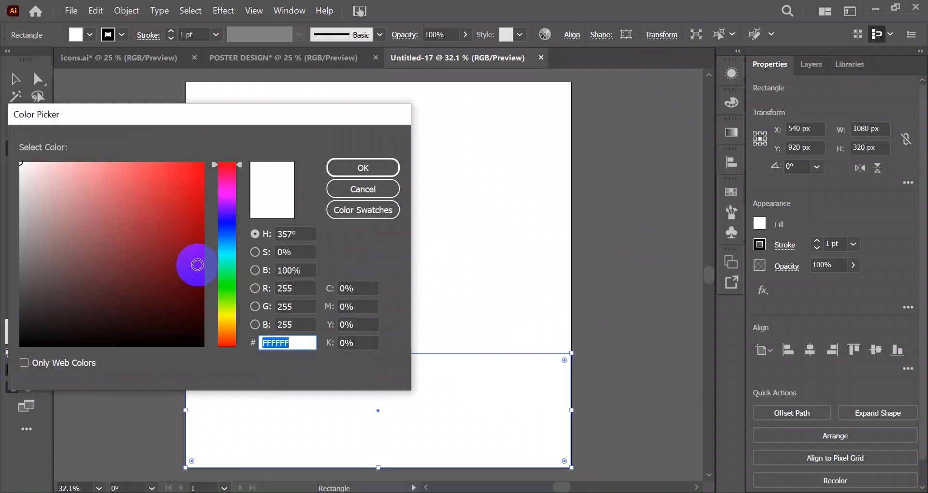
click(195, 266)
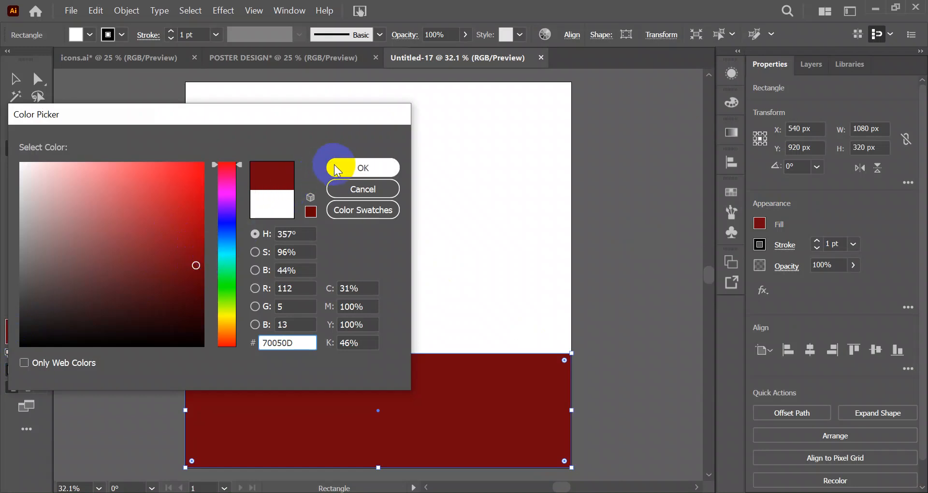
click(350, 160)
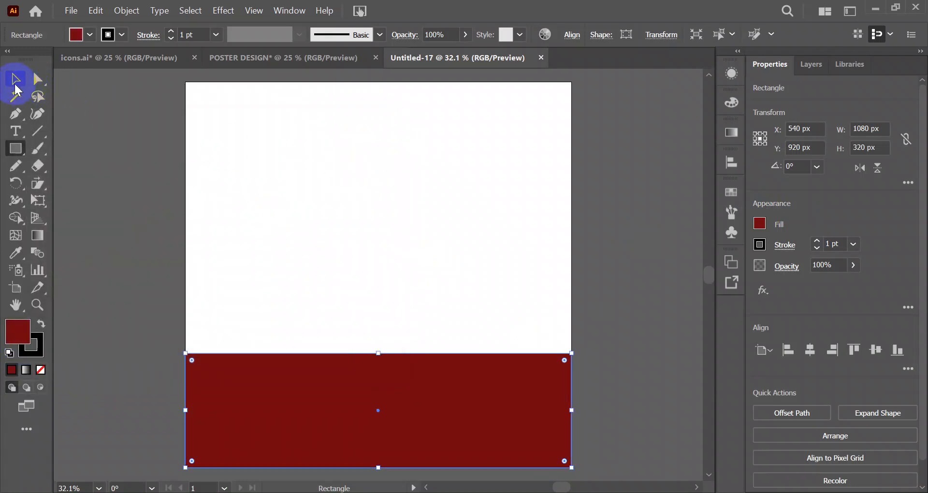
Step: Remove the stroke from the dark red rectangle
click(817, 249)
click(816, 248)
click(817, 248)
click(817, 248)
click(817, 249)
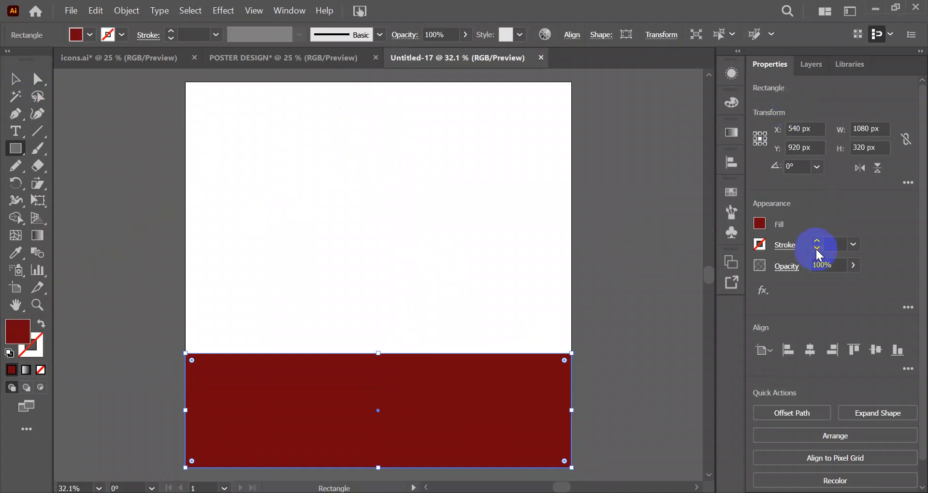
Step: Lock the rectangle inside Layer 1 and collapse the layer
click(805, 68)
click(789, 88)
click(773, 104)
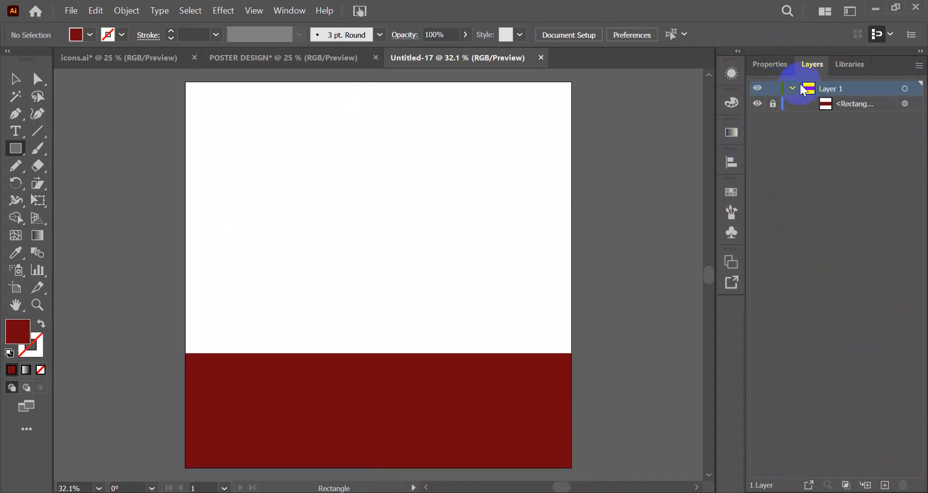
click(791, 88)
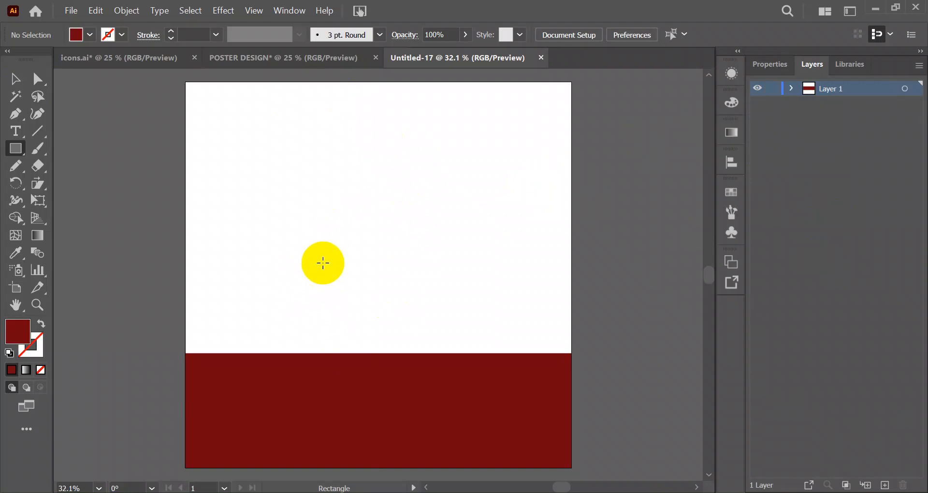
Step: Add the two-line text "SEKTA YA UTALII TANZANIA BARA / YAENDELEA KUPAA MWAKA 2023" on the dark red band
scroll(323, 264, down, 2)
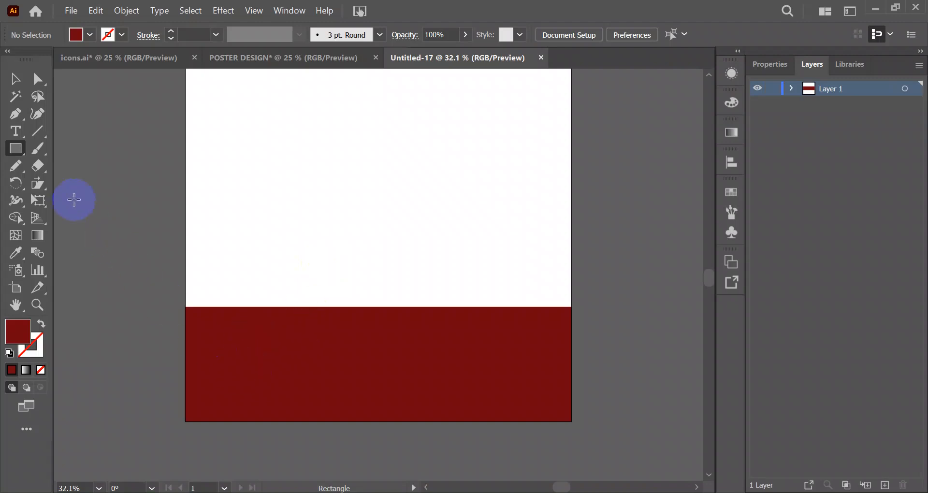
click(15, 131)
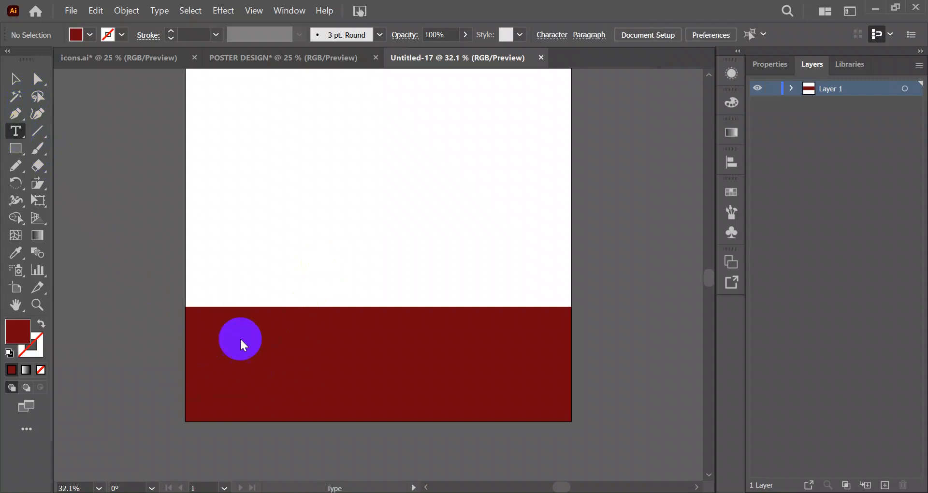
click(237, 335)
key(BackSpace)
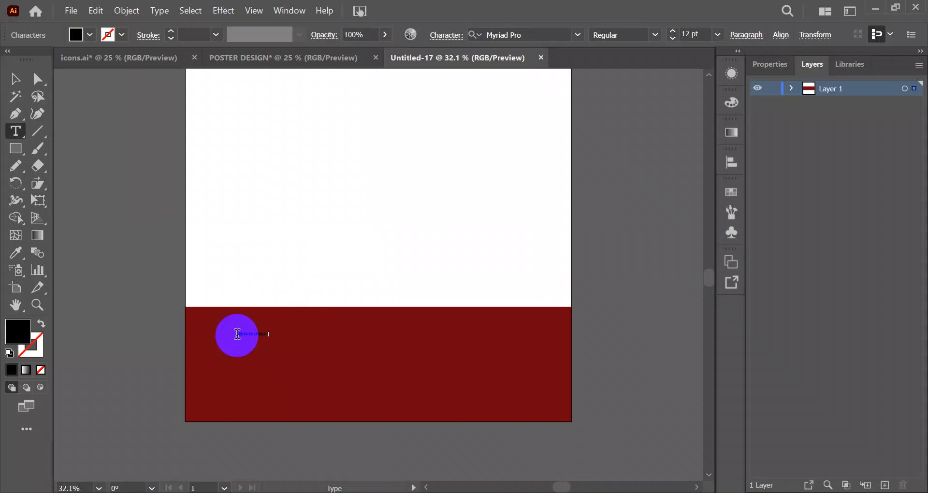
text(NZA)
text(NCHI)
drag(237, 335, 249, 335)
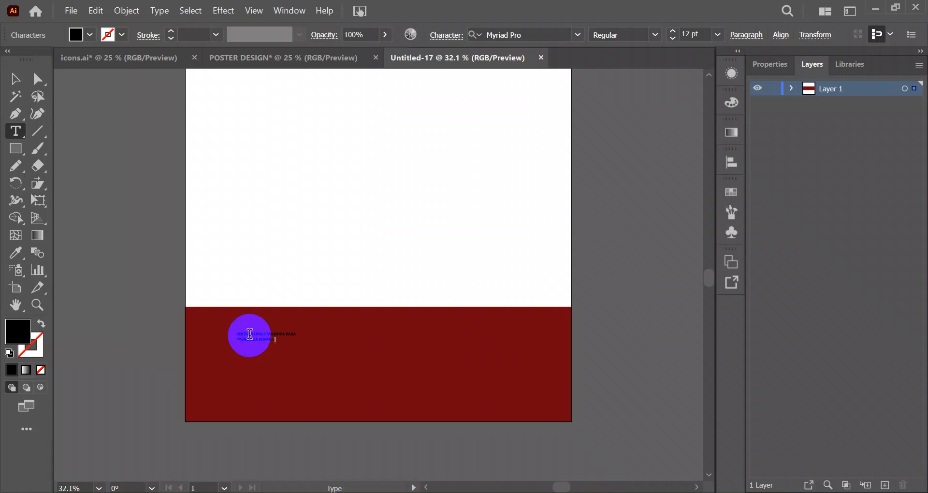
text(MWAKA 2023)
Step: Set the font size of the whole two-line headline to 60 pt
drag(249, 333, 304, 335)
click(769, 68)
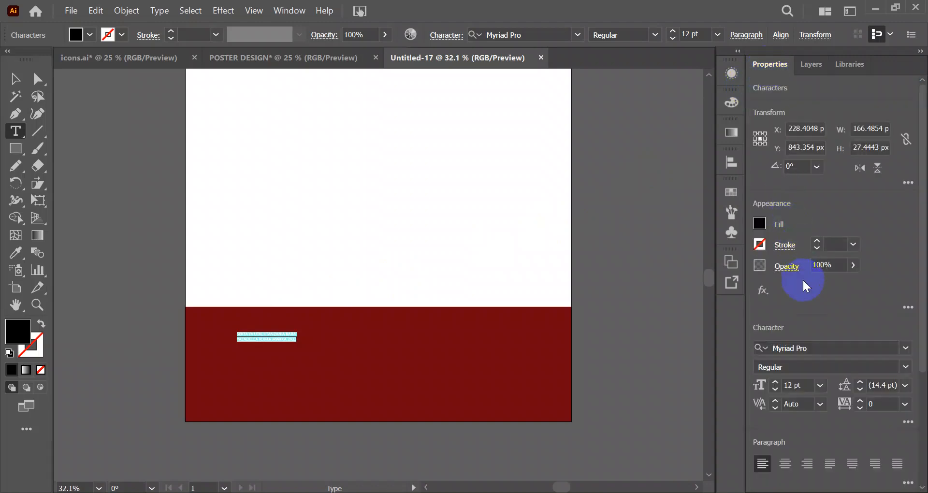
click(820, 387)
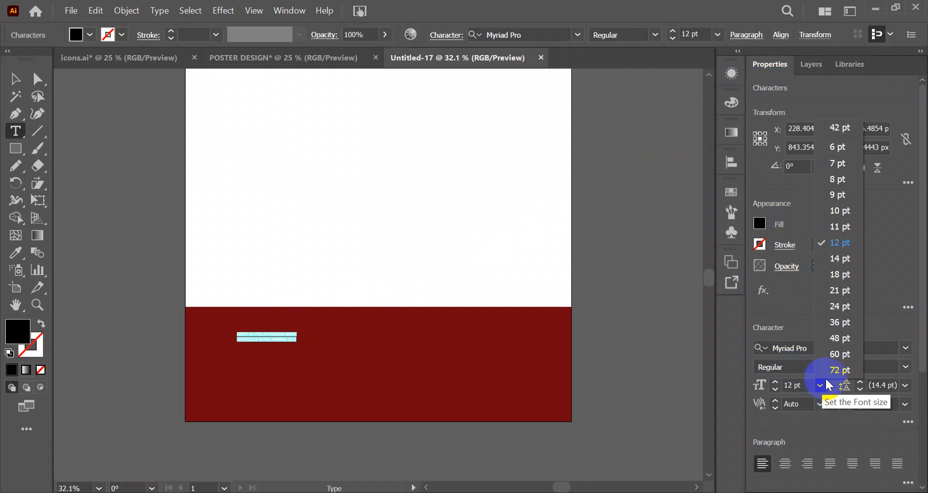
click(844, 359)
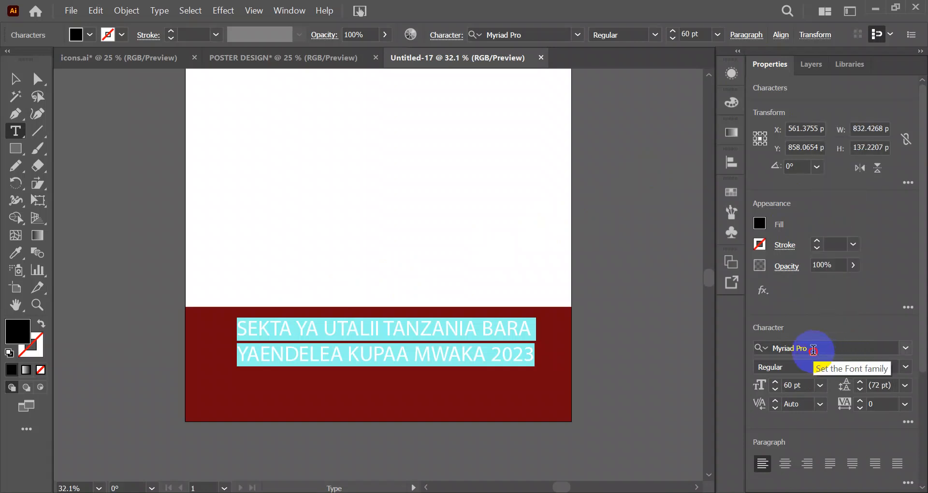
Step: Change the headline's font to Arial Bold
click(813, 348)
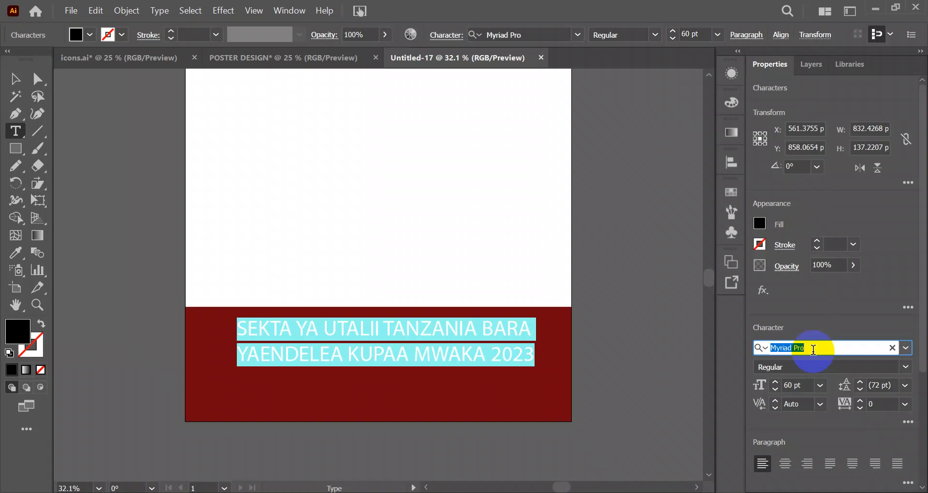
text(AE)
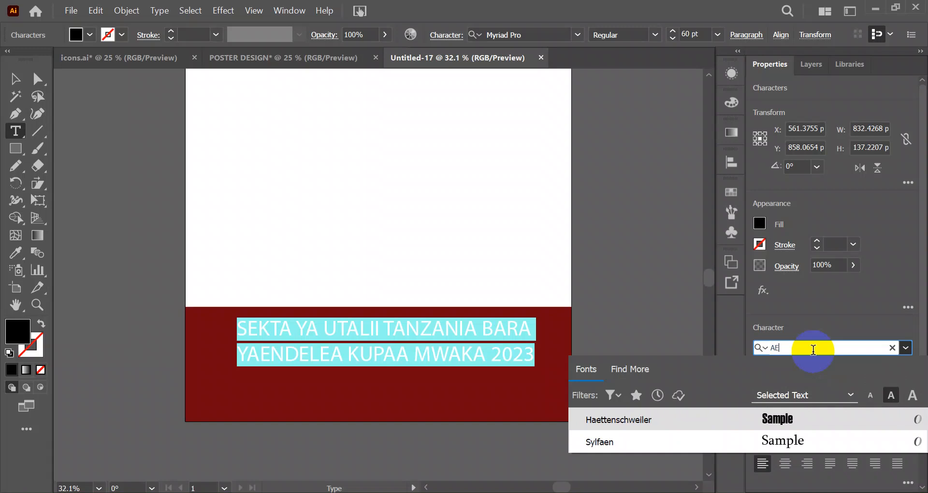
key(BackSpace)
text(R)
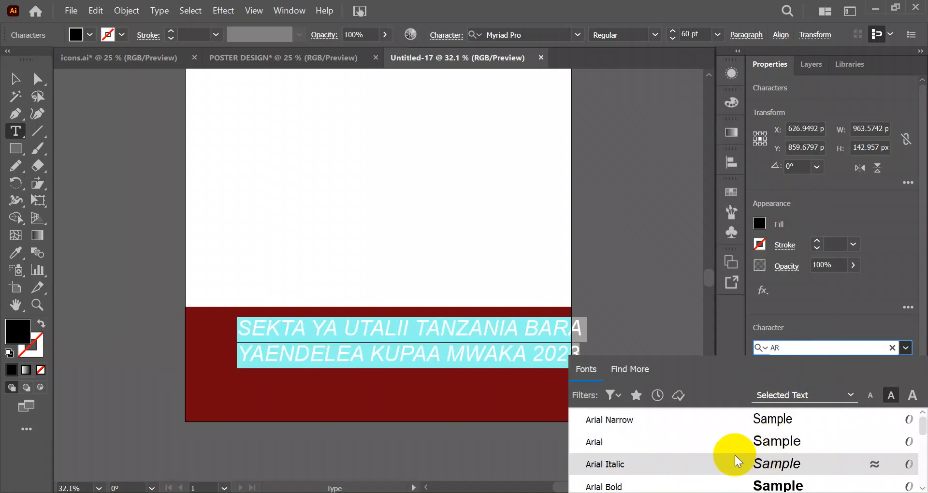
click(746, 487)
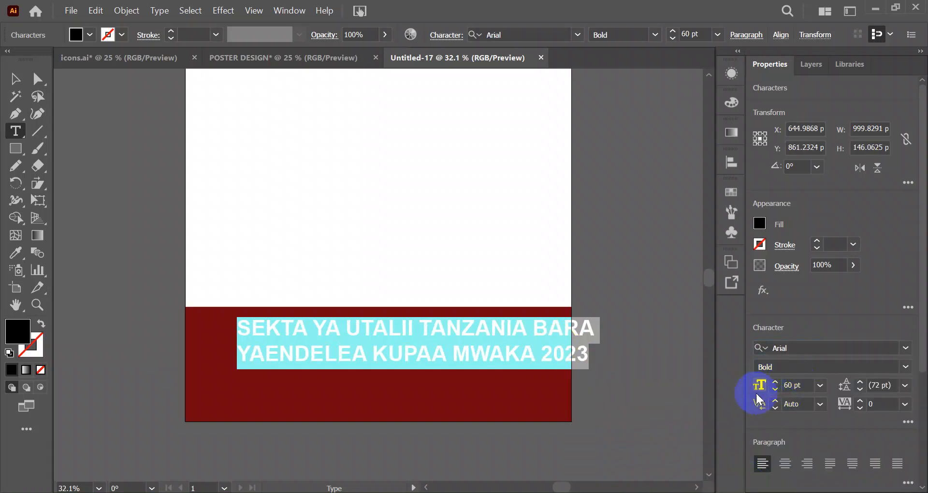
Step: Center the headline horizontally on the artboard and nudge it slightly down and to the right within the red band
drag(924, 332, 924, 405)
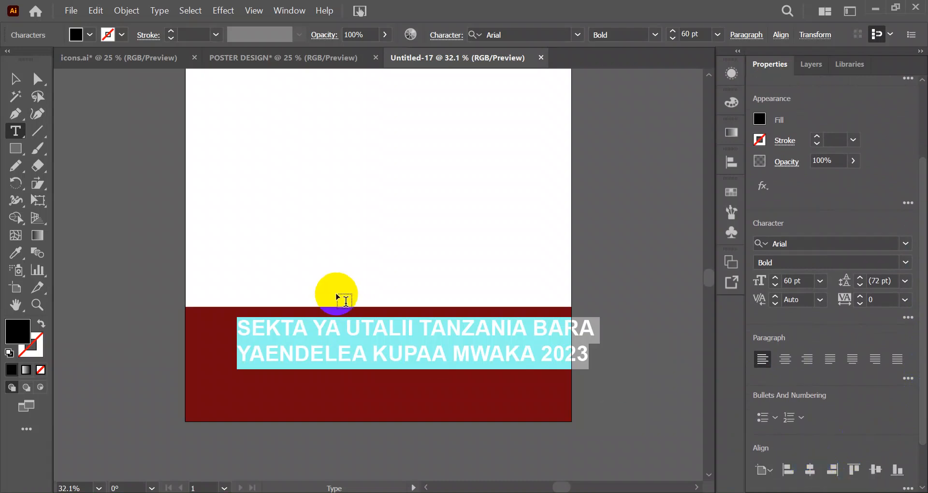
click(14, 80)
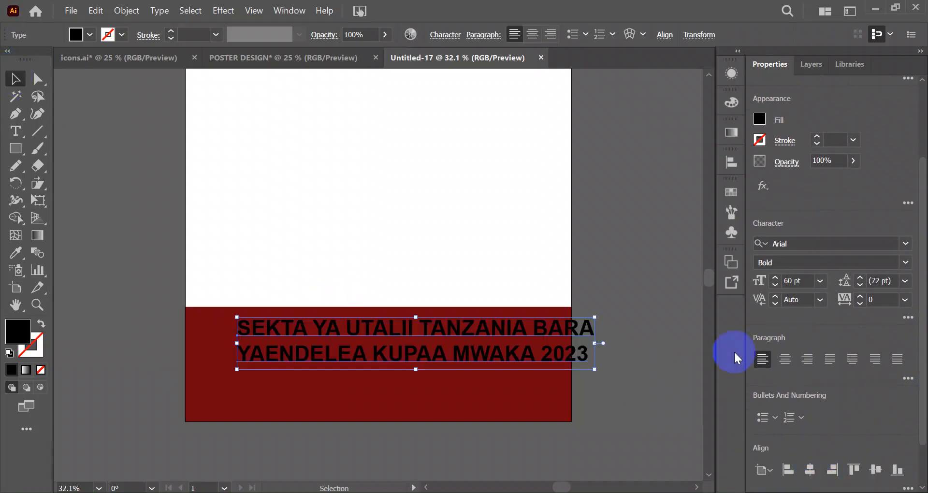
click(811, 469)
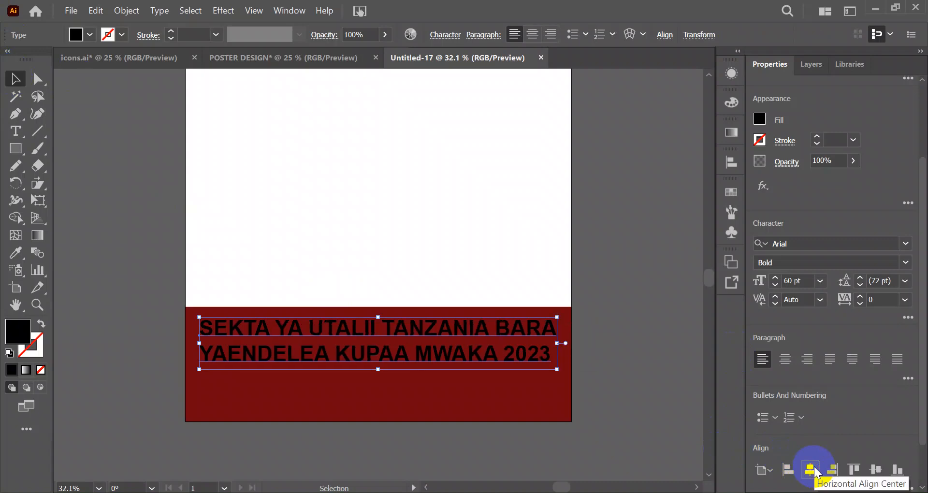
mouse_move(415, 331)
mouse_down()
mouse_move(416, 350)
mouse_move(419, 335)
mouse_up()
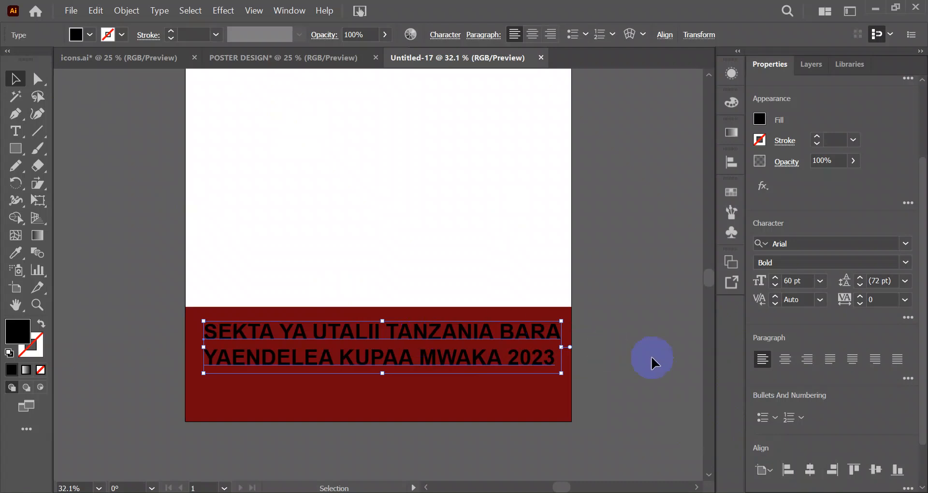
Step: Try center-aligning the headline's paragraph and undo the change
click(791, 357)
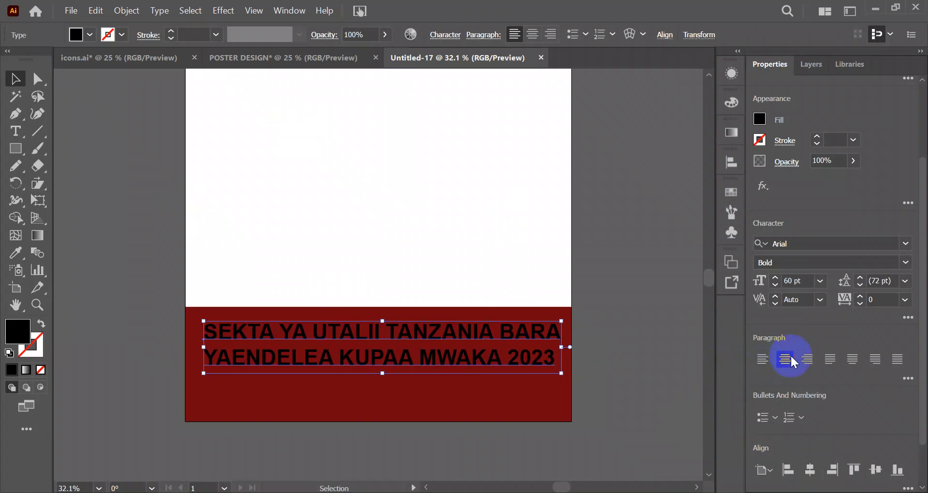
click(555, 345)
key(ctrl+z)
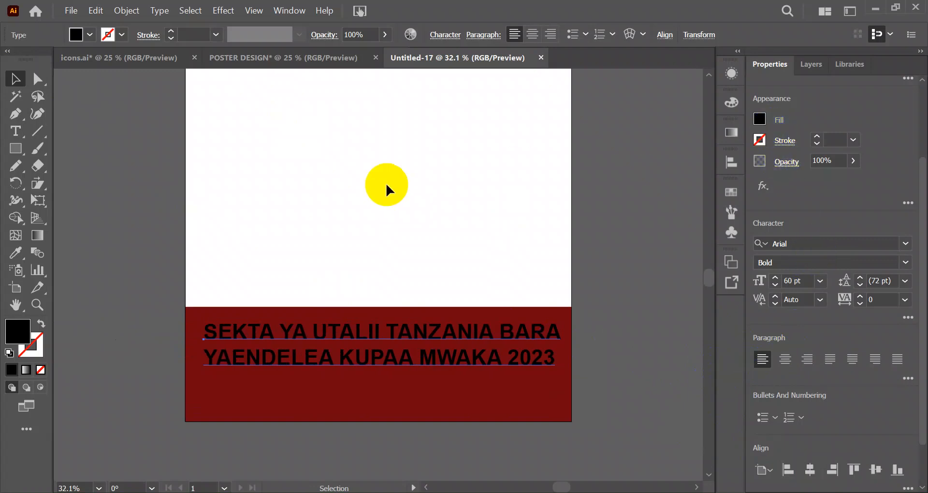
Step: Recolor the headline white by sampling the blank artboard area with the Eyedropper
click(17, 253)
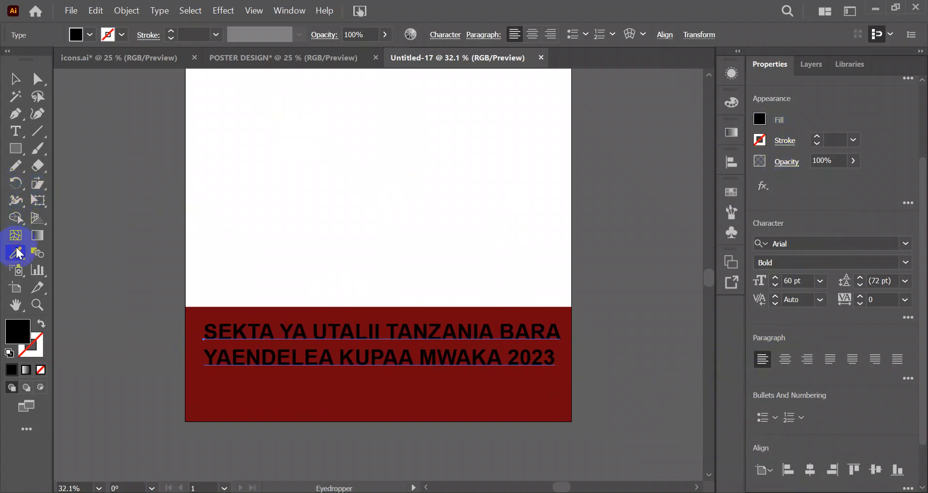
click(352, 155)
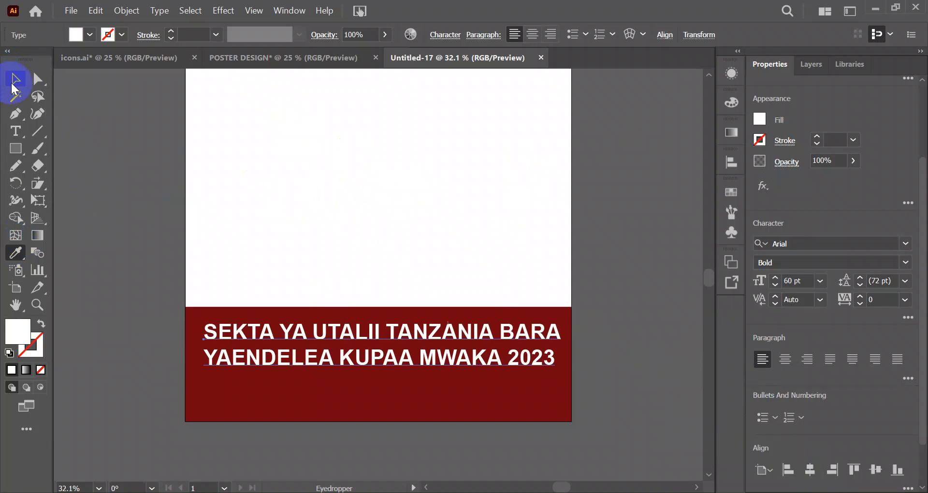
click(14, 81)
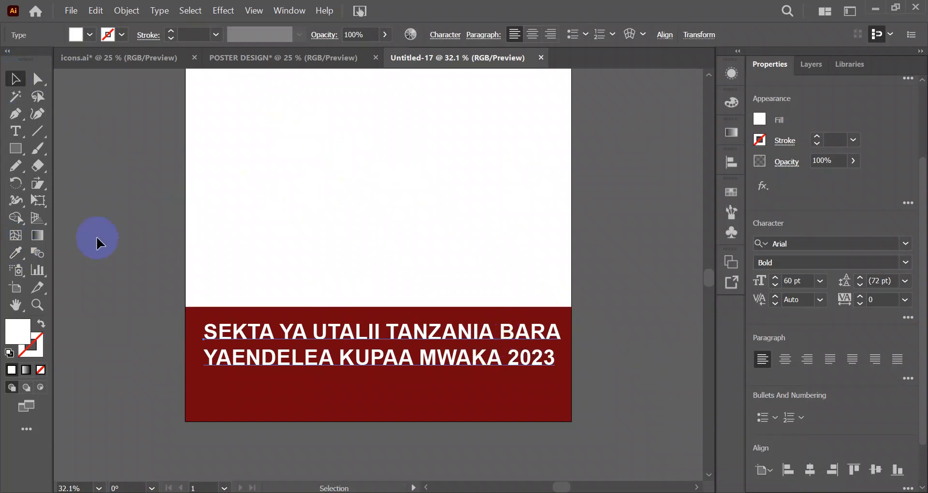
Step: Delete "MWAKA 2023" from the end of the headline's second line
click(15, 131)
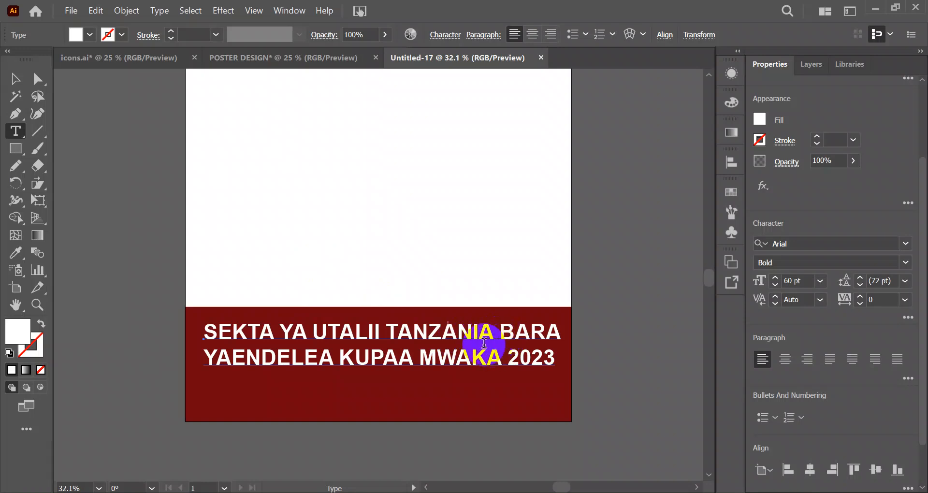
drag(421, 357, 567, 370)
key(BackSpace)
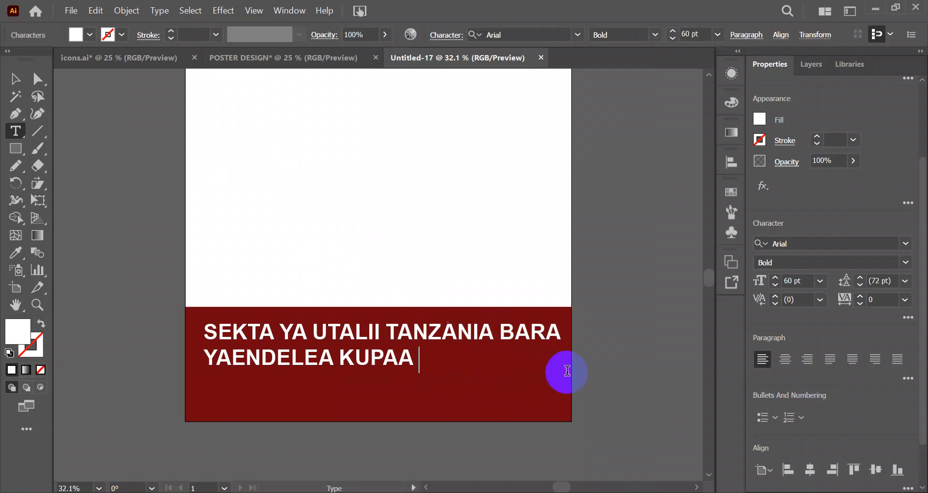
click(15, 94)
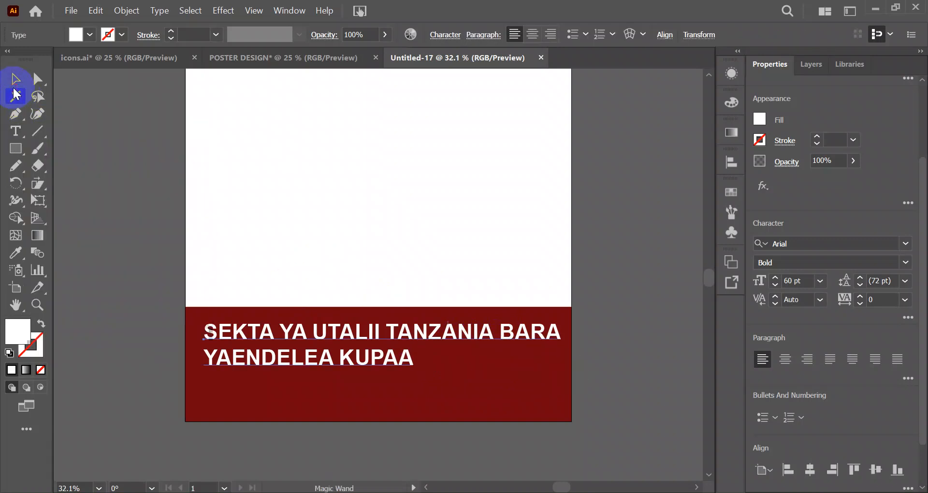
Step: Center-align the headline's paragraph and move the text back over the upper part of the red band
click(15, 80)
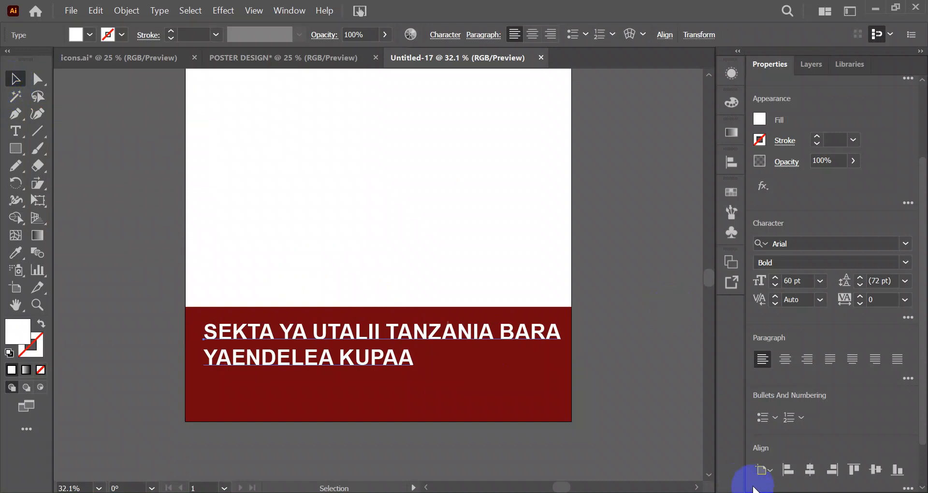
click(789, 358)
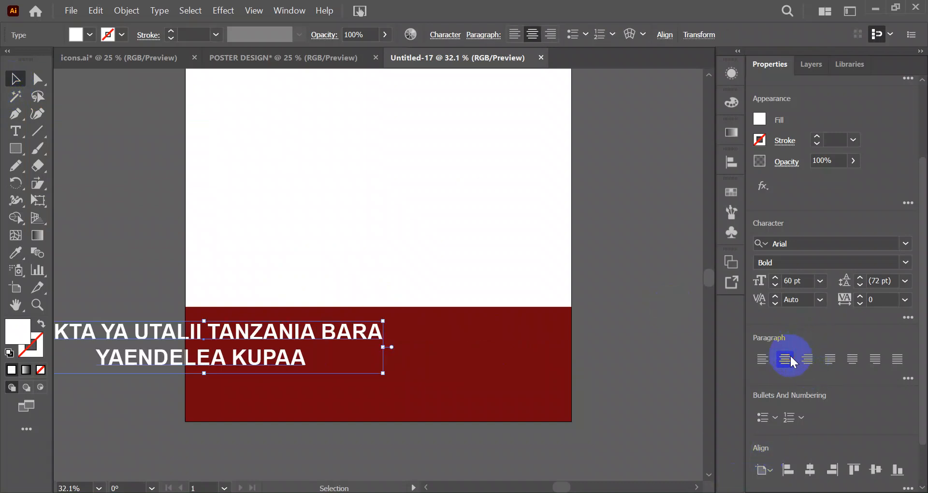
drag(222, 339, 395, 338)
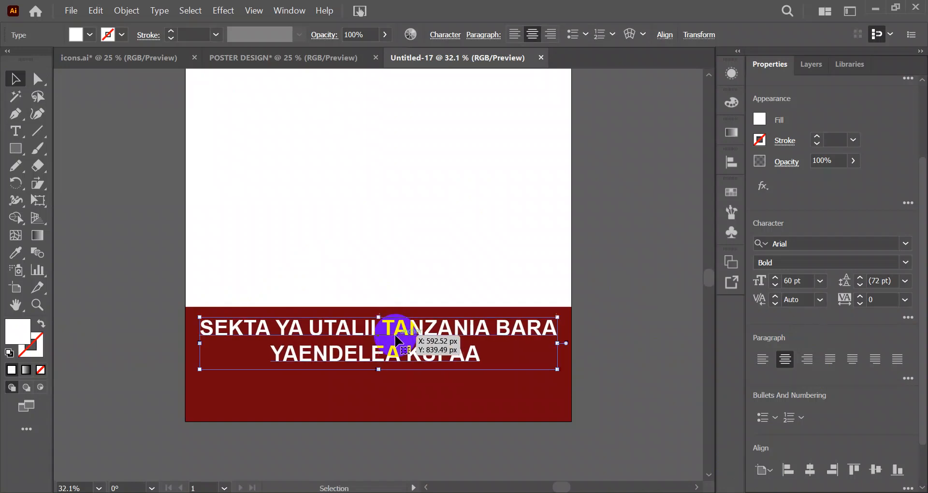
Step: Set the headline's font size to 54 pt, keeping the Bold style after trying Black
click(806, 281)
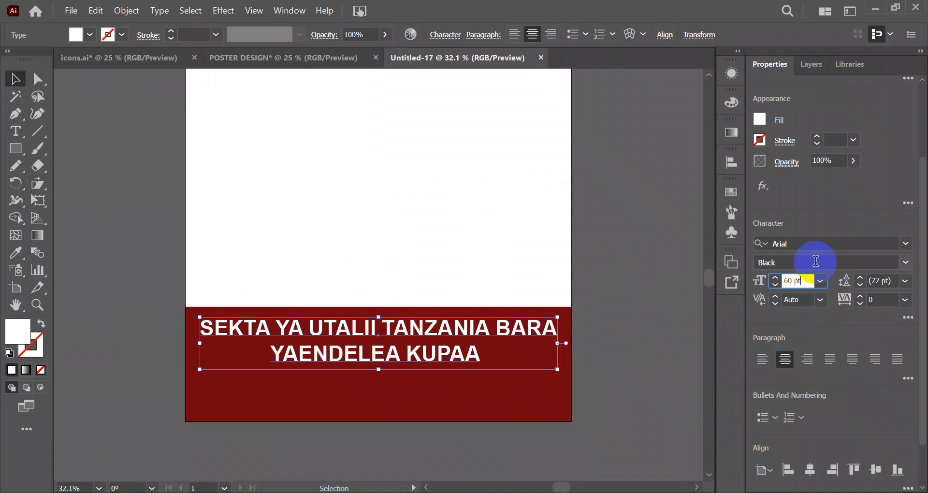
click(799, 281)
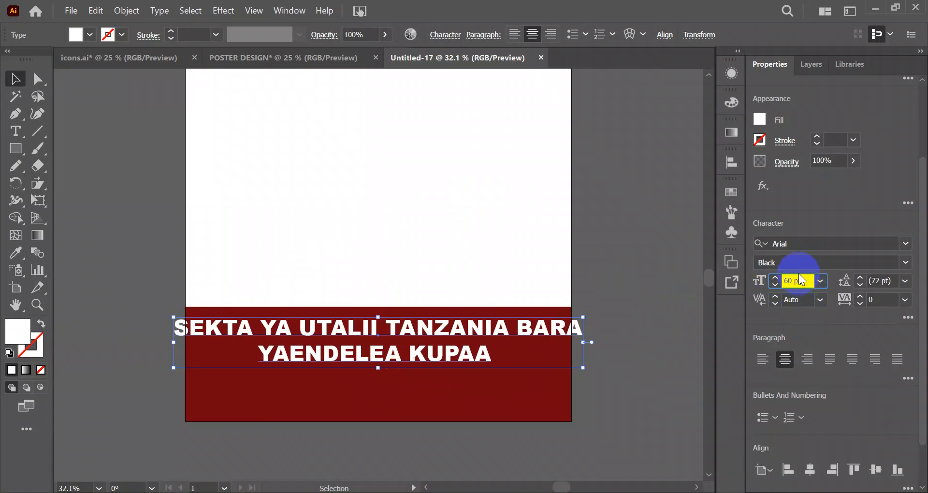
scroll(797, 264, up, 1)
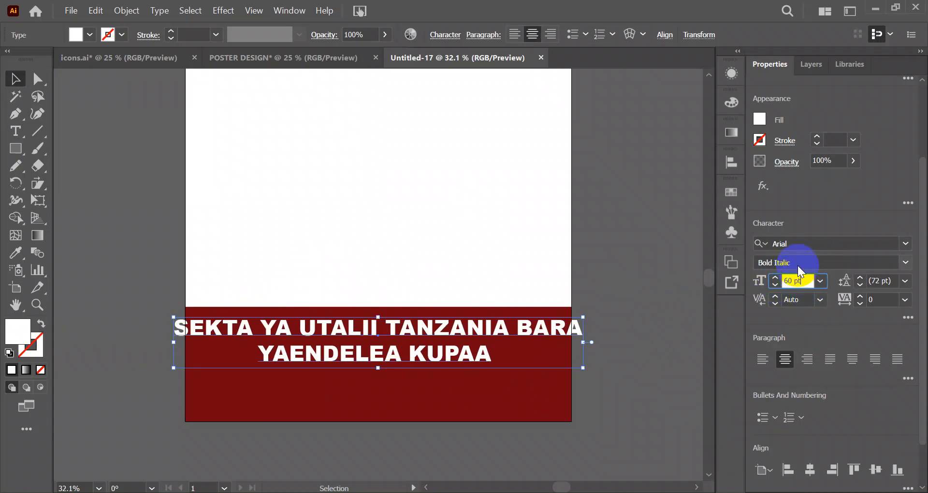
scroll(803, 264, up, 1)
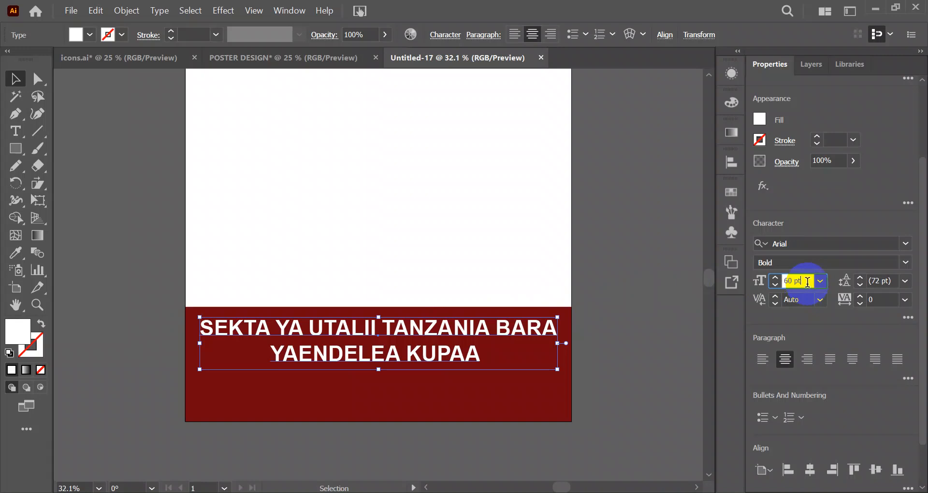
scroll(807, 282, down, 1)
scroll(807, 281, down, 3)
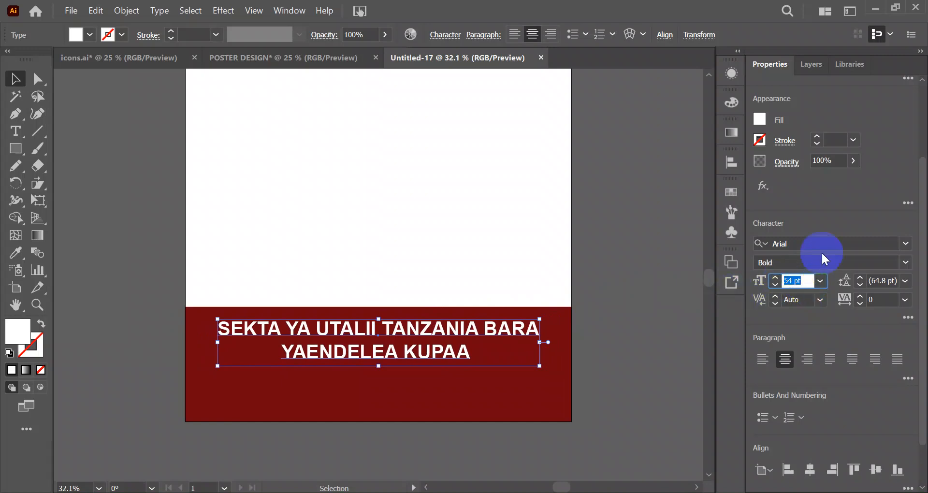
Step: Find the Montserrat fonts and try several of their styles on the headline
click(800, 244)
text(MONT)
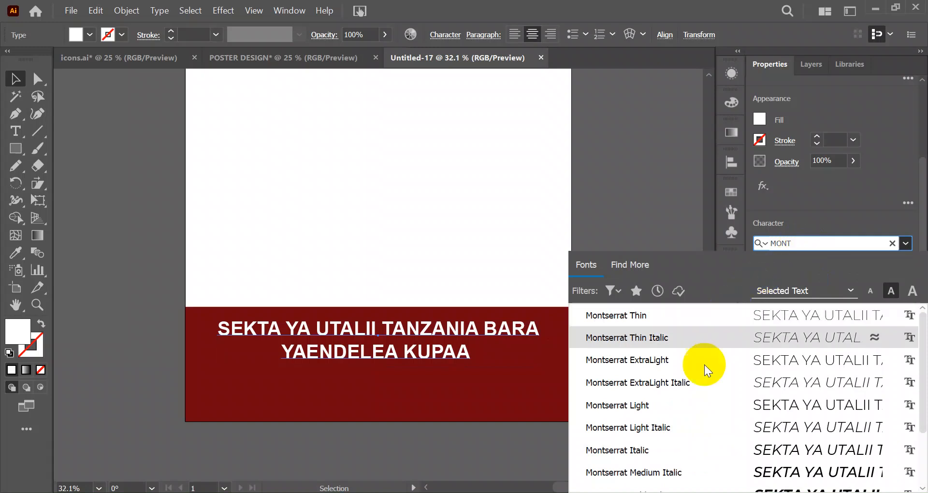
scroll(678, 473, down, 1)
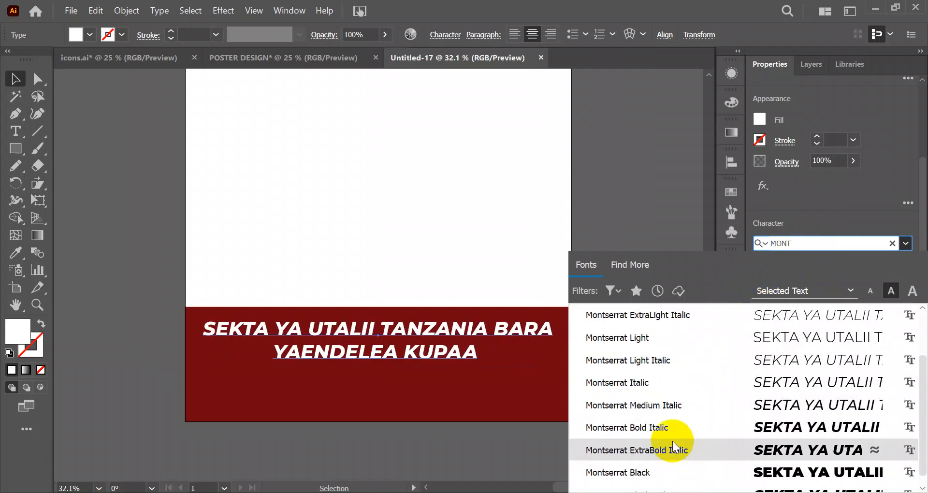
scroll(670, 437, down, 1)
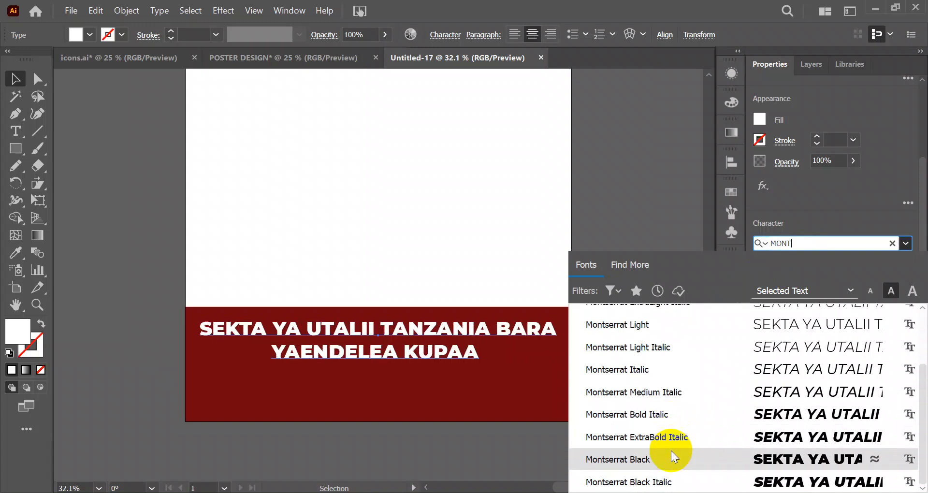
scroll(670, 451, up, 1)
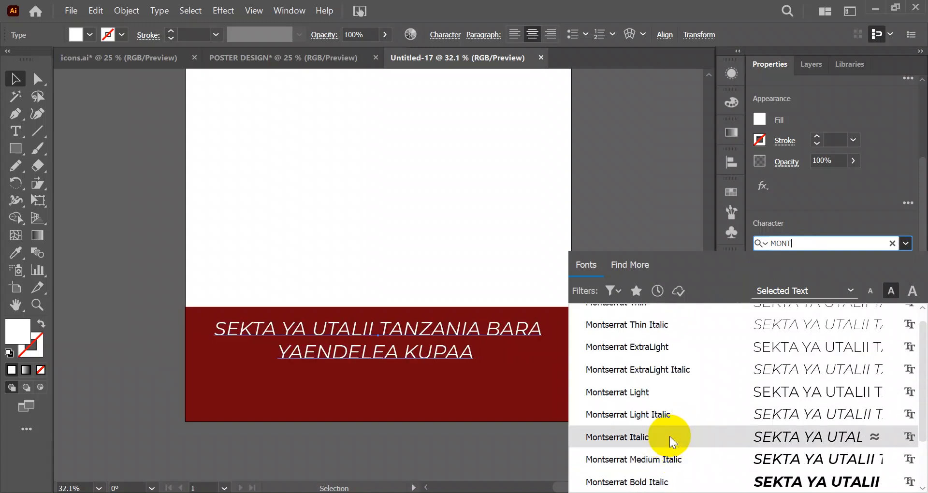
scroll(673, 465, down, 1)
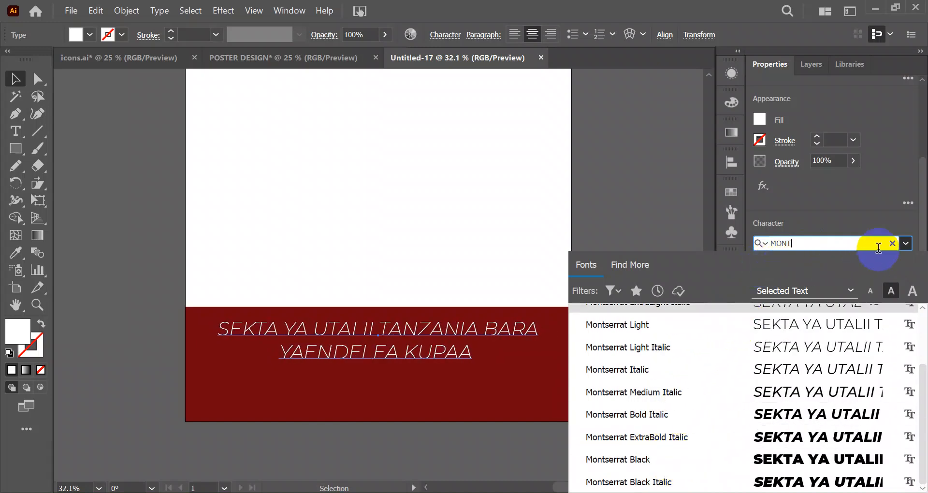
Step: Set the headline's font to Arial Bold and deselect the text
click(845, 231)
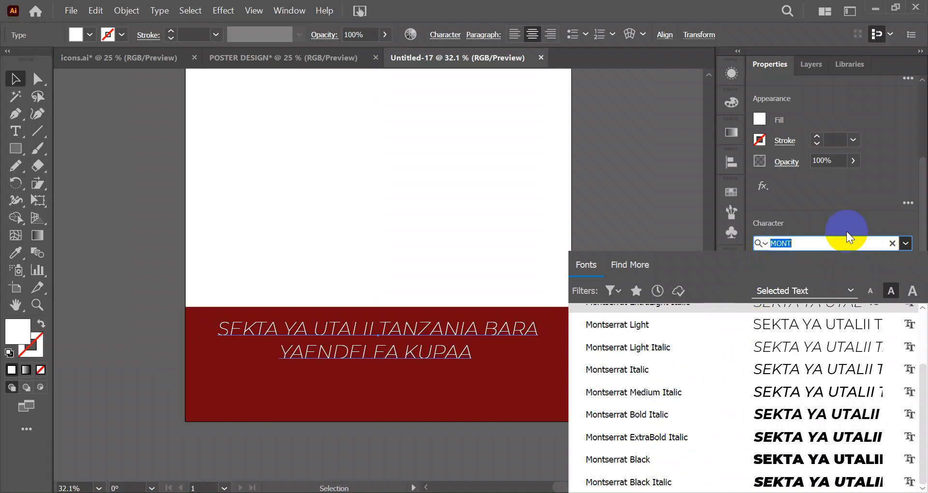
text(AR)
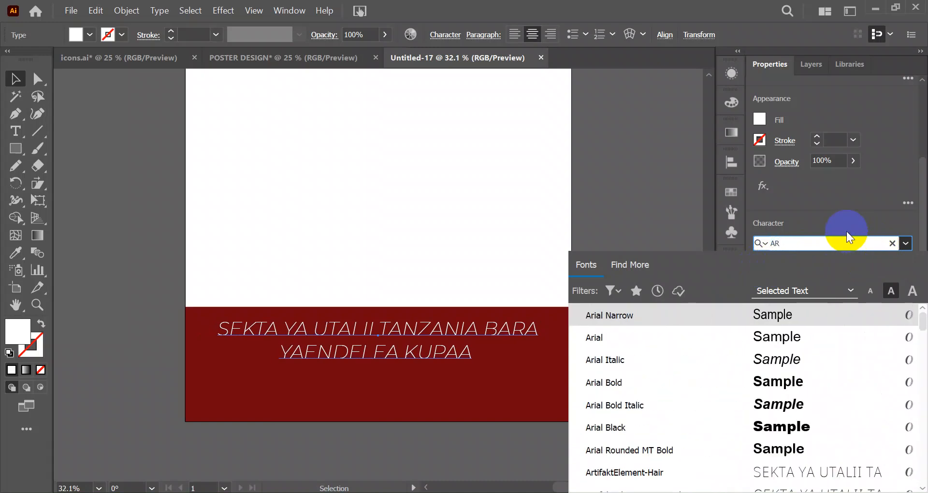
click(763, 383)
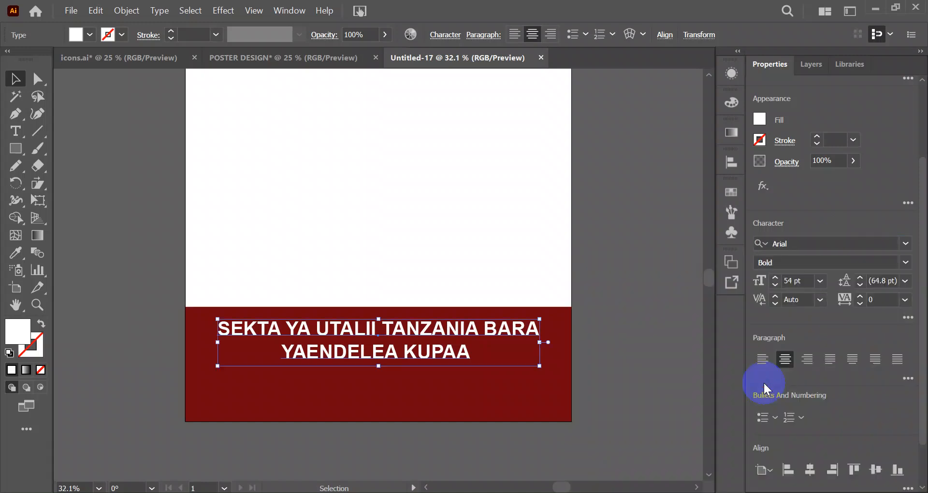
click(622, 335)
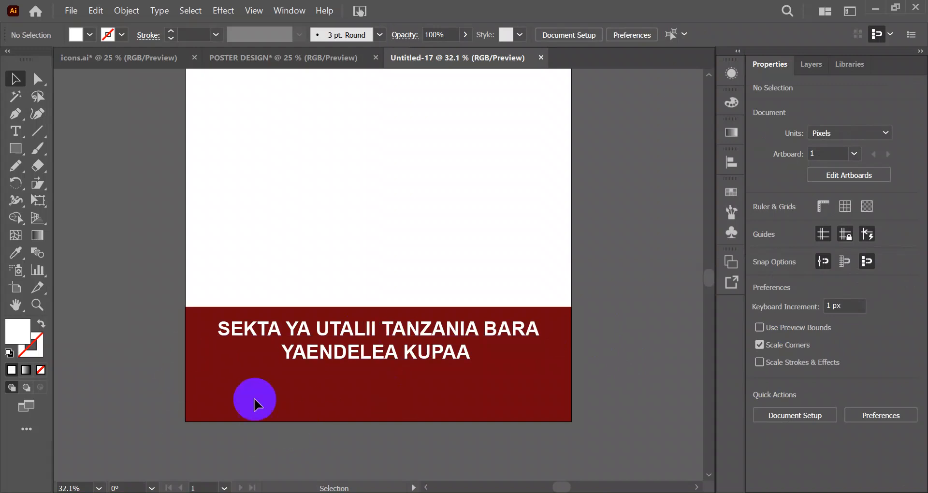
Step: Draw a thin white rectangle about 267 x 7 px in the red band, below the headline's start
click(17, 149)
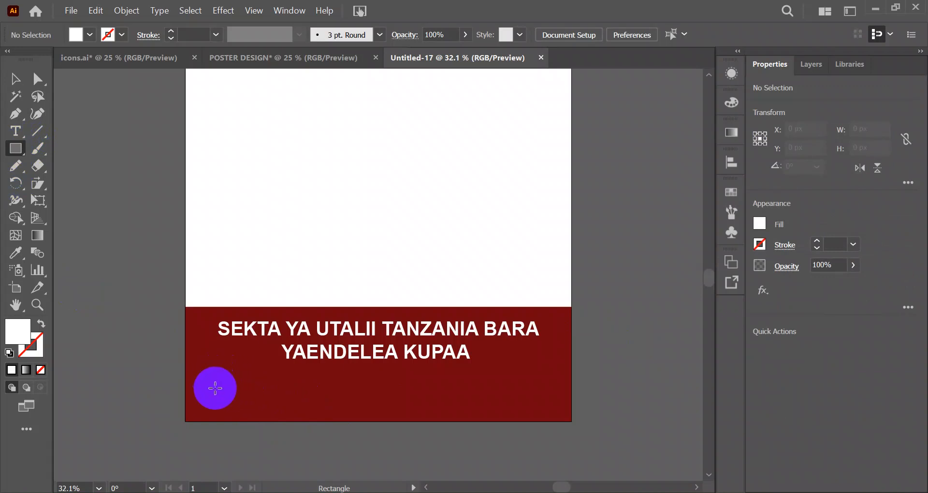
drag(208, 396, 304, 396)
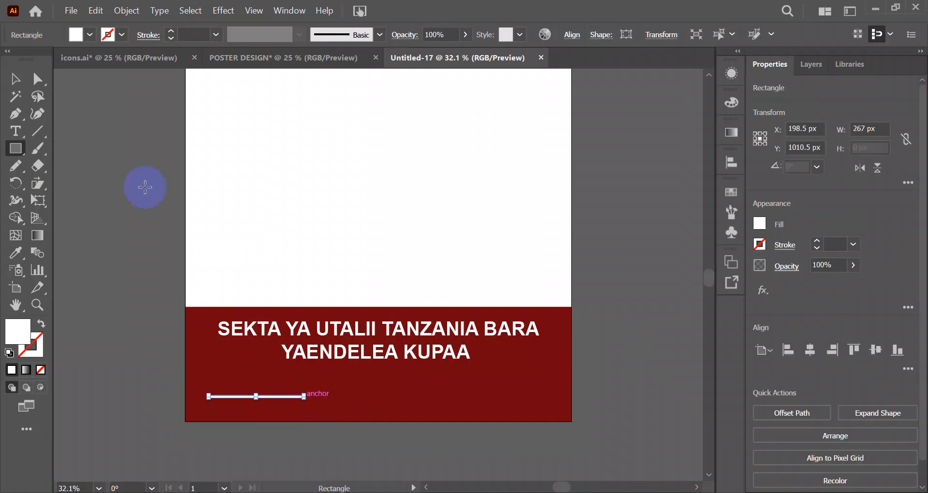
click(16, 78)
click(122, 167)
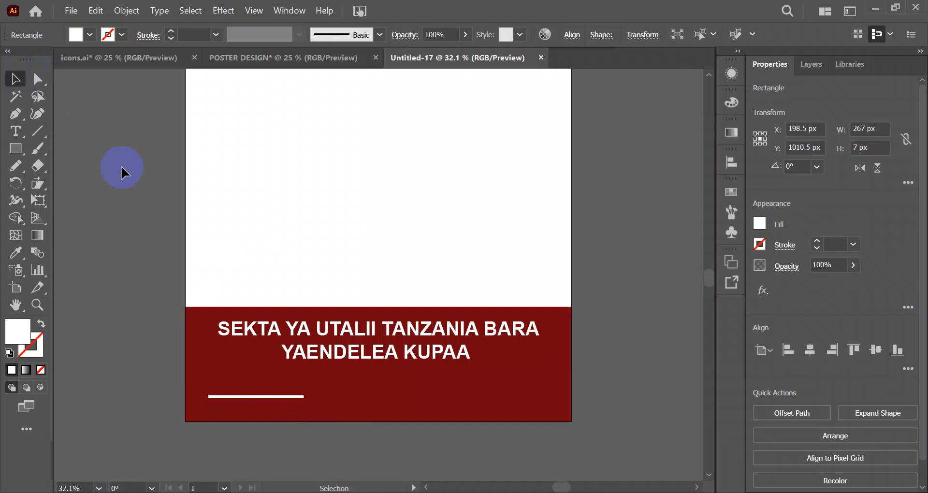
Step: In icons.ai, place pngwing.com (55) and pngwing.com (54) from Downloads as stacked icons about 130 and 137 px wide, beside the black icon column
click(131, 56)
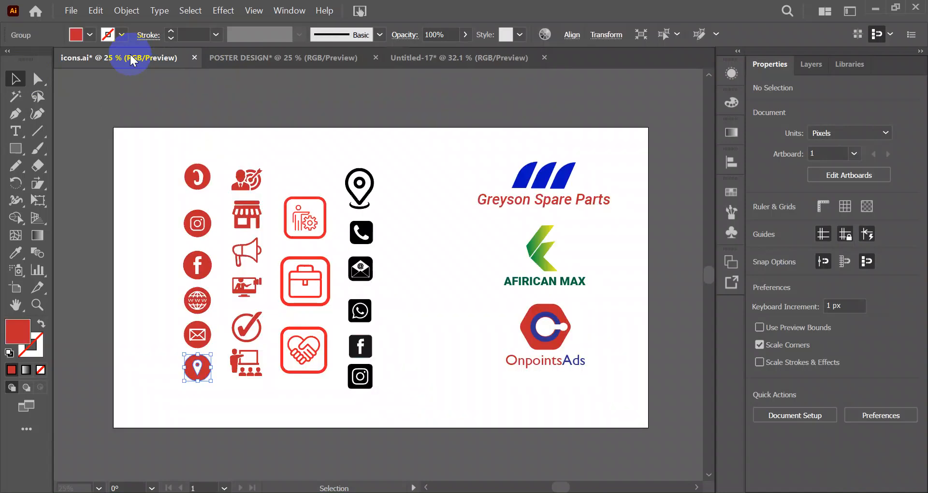
click(156, 237)
click(71, 10)
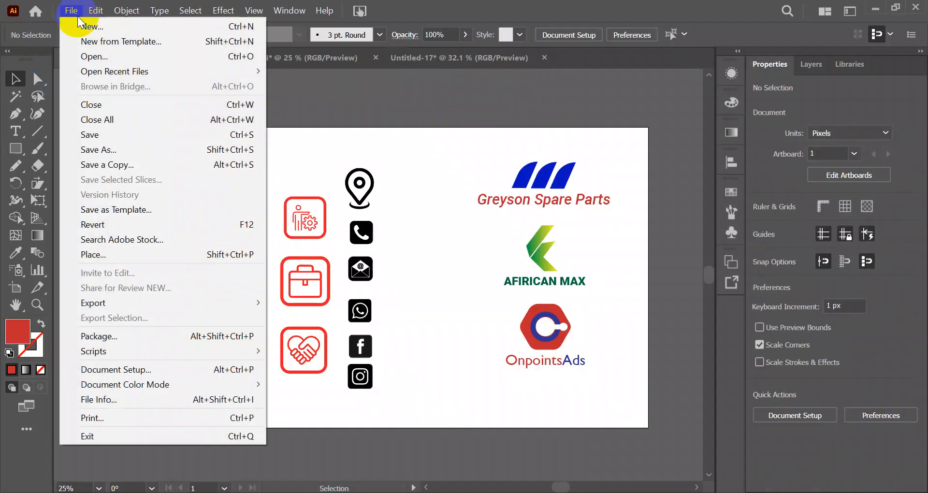
click(120, 258)
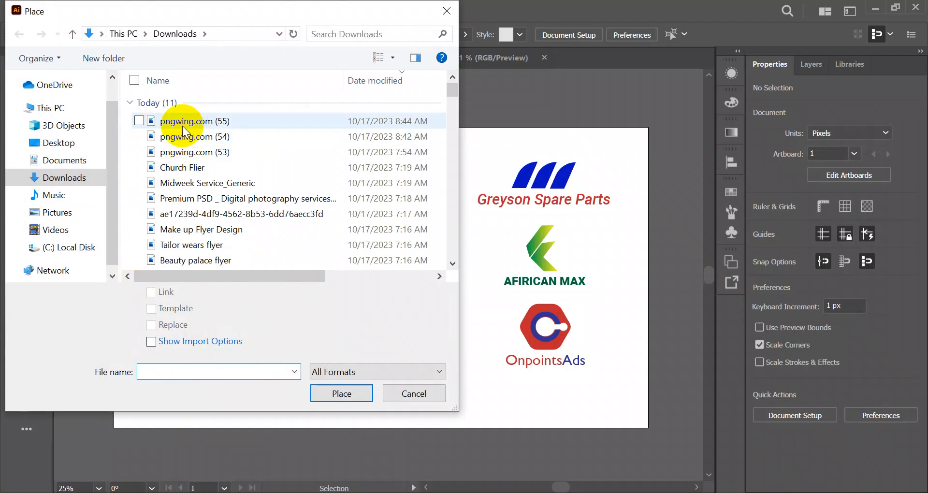
drag(130, 123, 201, 141)
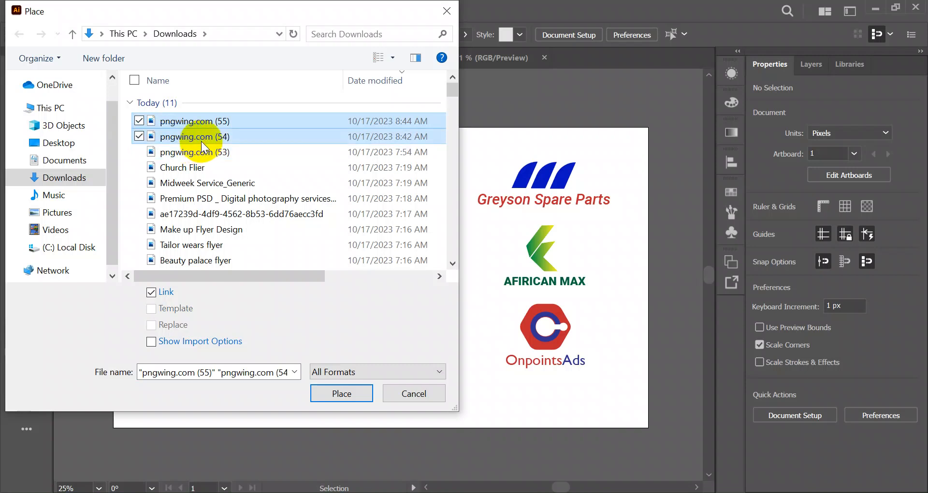
click(347, 393)
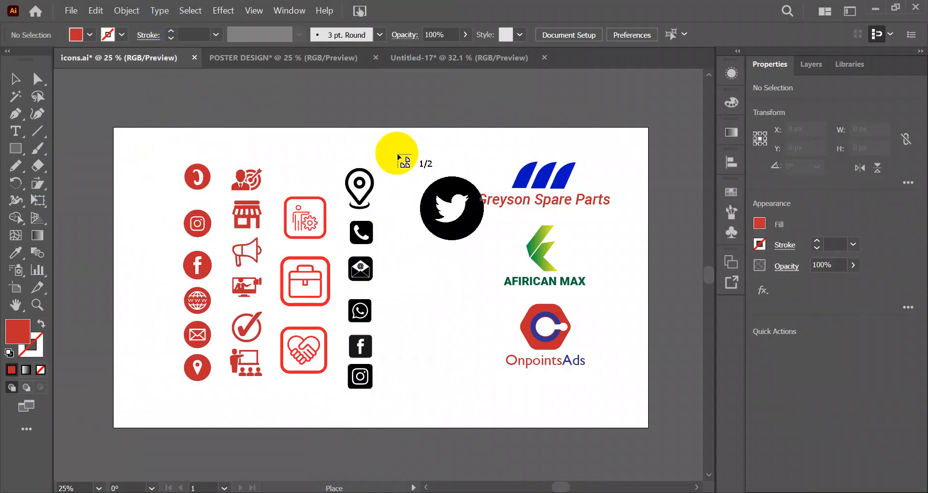
drag(402, 154, 437, 209)
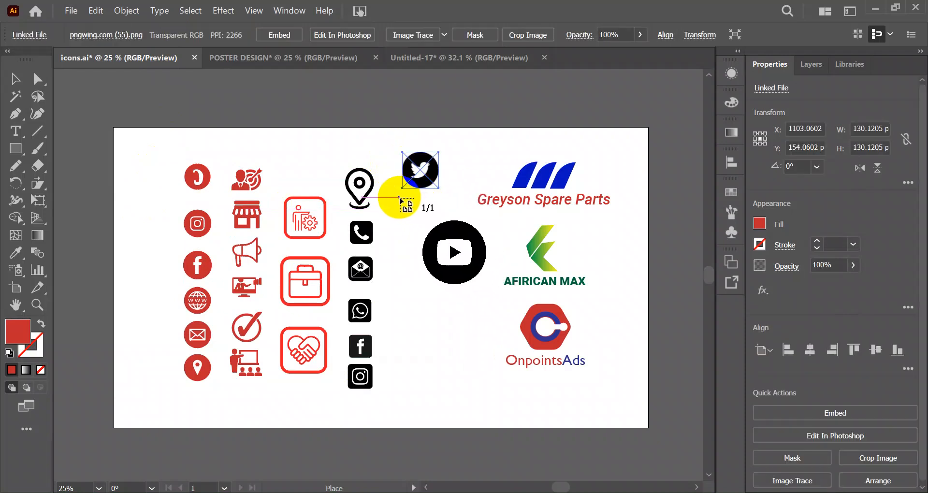
drag(402, 197, 472, 235)
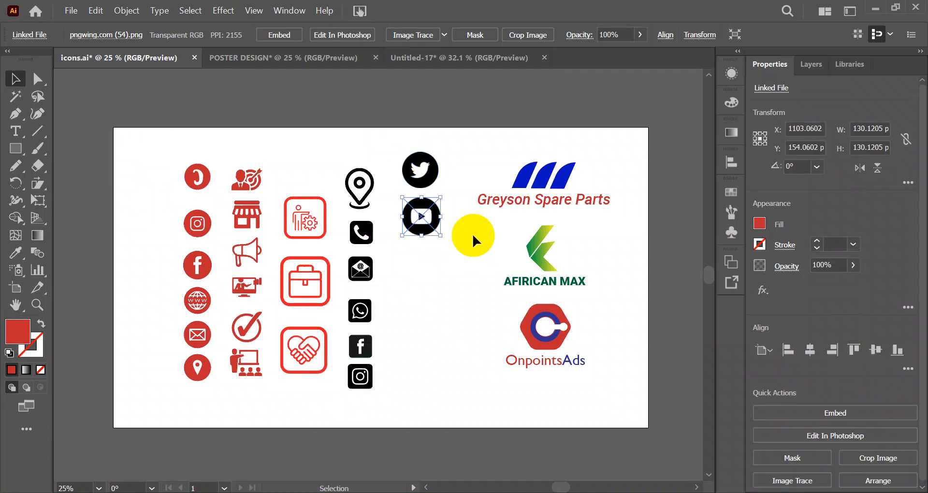
Step: Embed the placed YouTube icon and run Image Trace on it
click(808, 416)
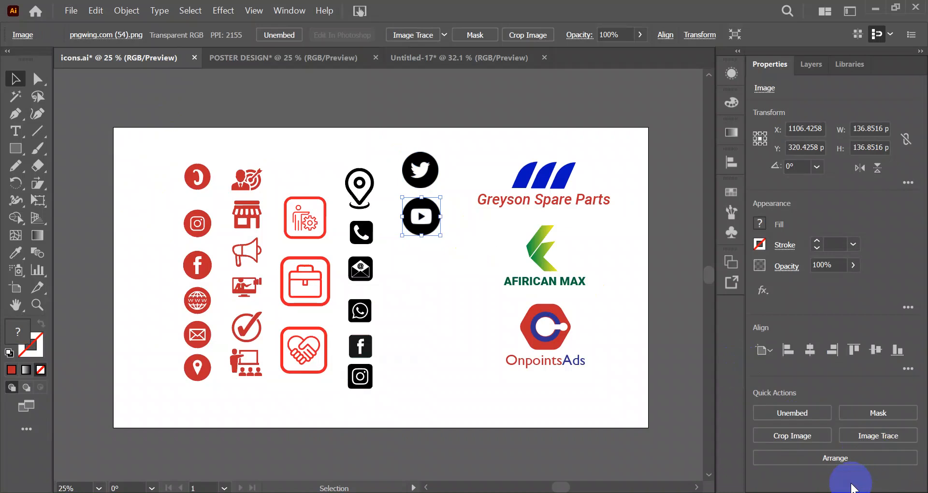
click(856, 438)
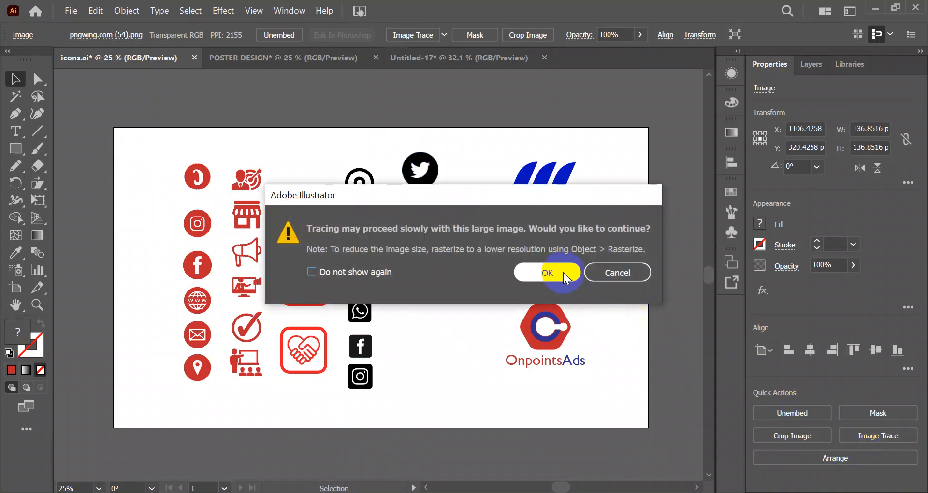
click(562, 272)
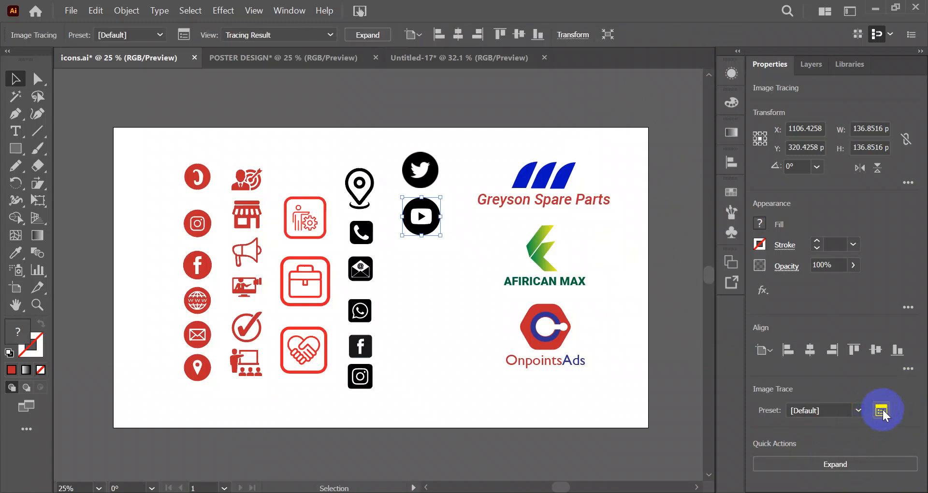
Step: Set the YouTube icon's tracing mode to Color and expand the tracing into paths
click(880, 410)
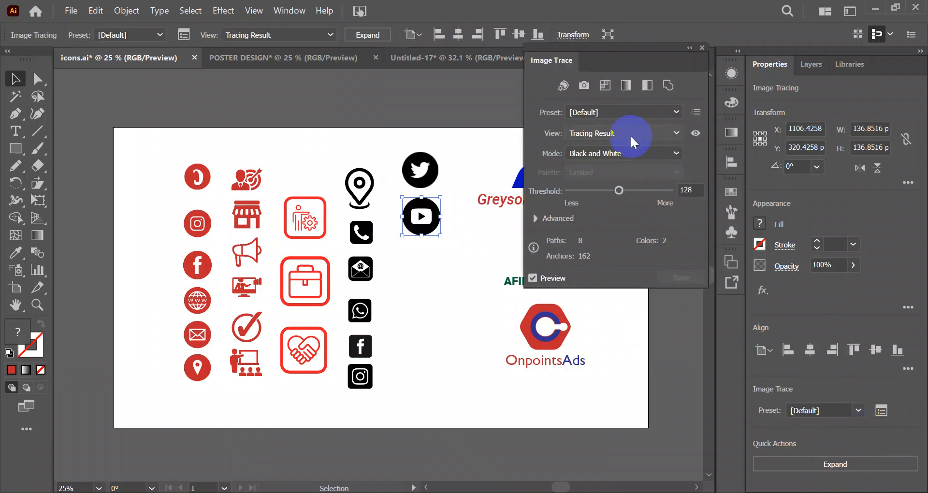
click(629, 150)
click(612, 169)
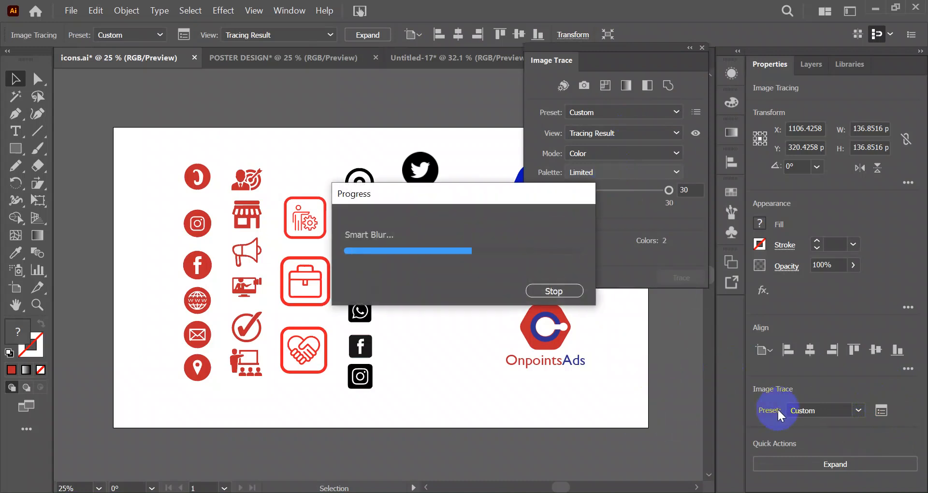
click(830, 467)
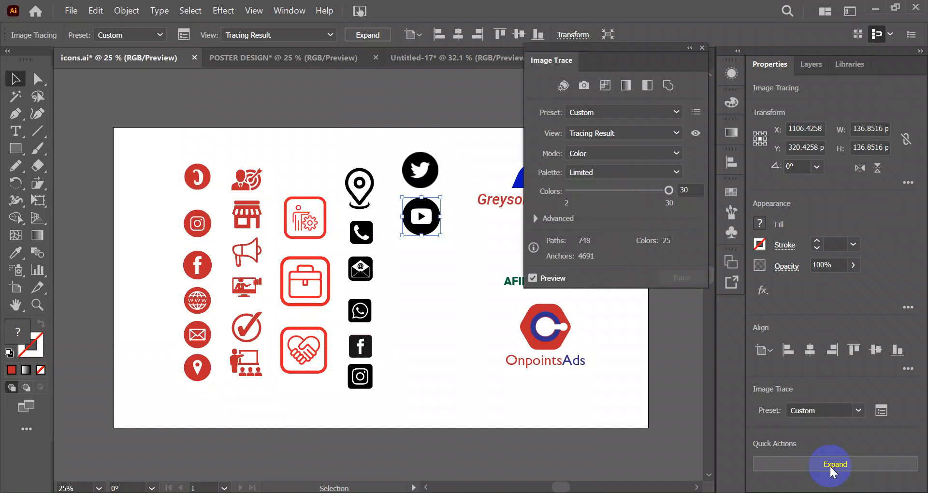
click(832, 466)
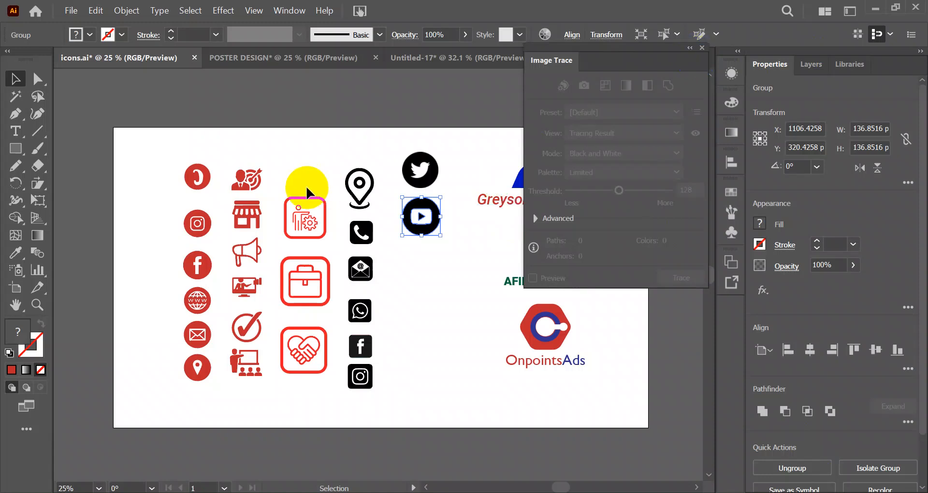
Step: Select the expanded YouTube icon's matching paths with the Magic Wand, examine them up close and clear the selection
click(18, 96)
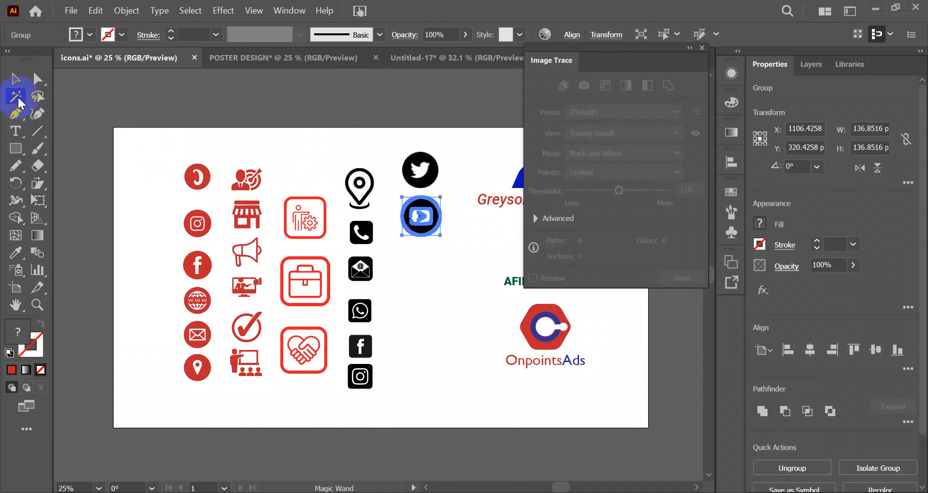
click(426, 215)
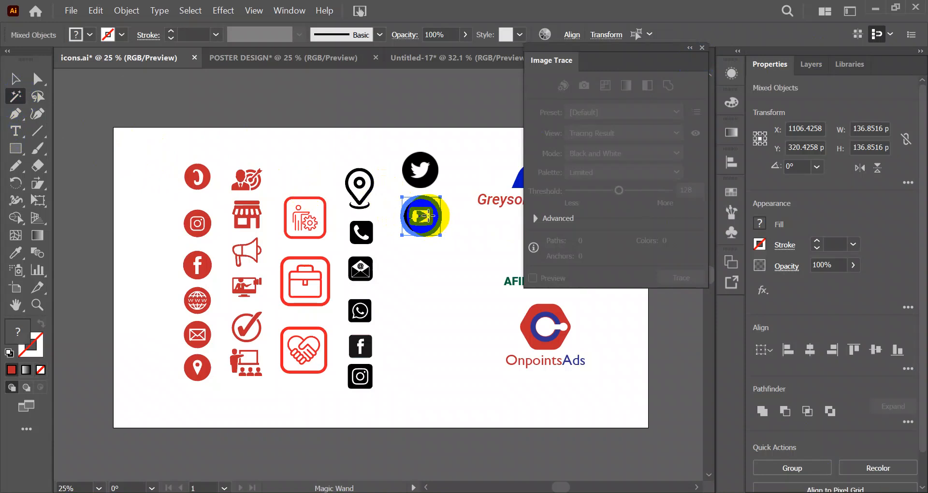
scroll(420, 215, up, 1)
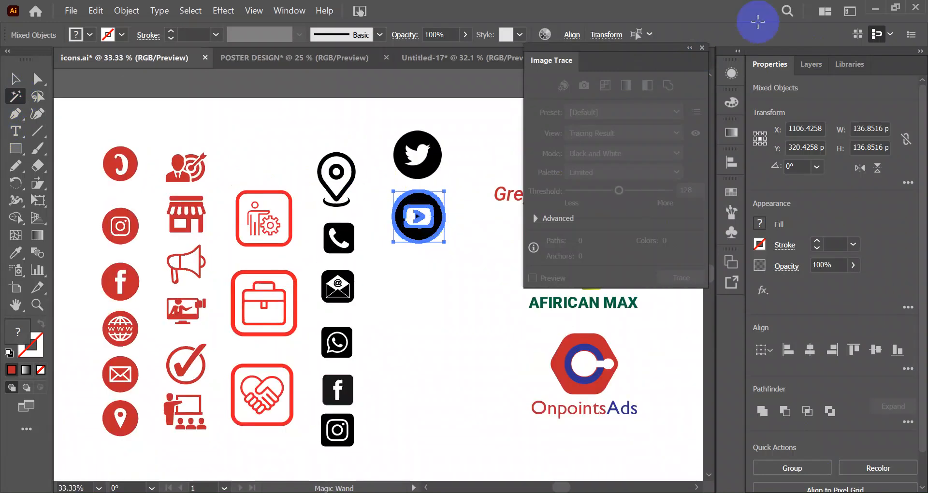
click(703, 47)
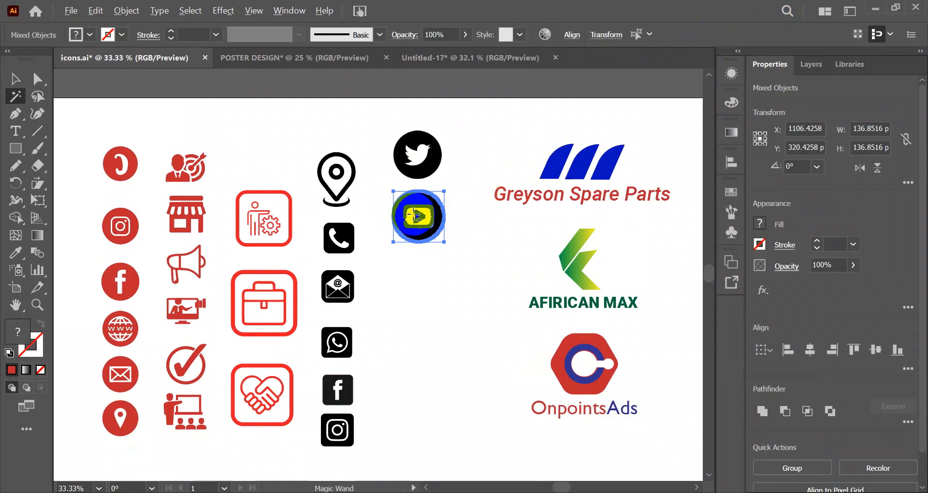
scroll(414, 216, up, 2)
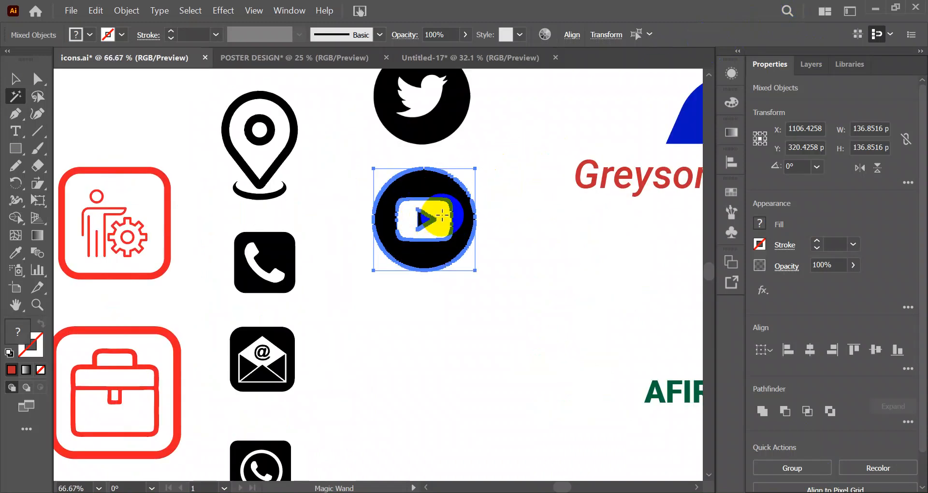
key(ctrl+shift+a)
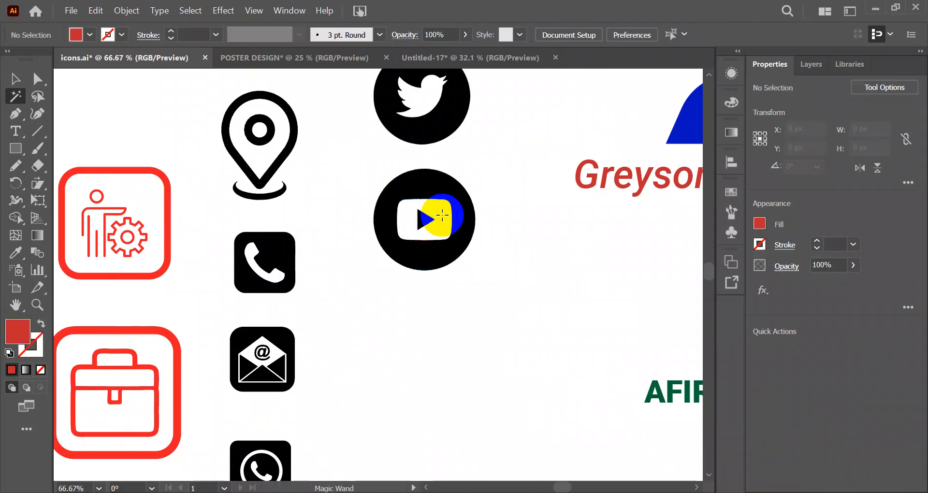
Step: Embed the placed Twitter icon and run Image Trace on it, accepting the large image
click(15, 79)
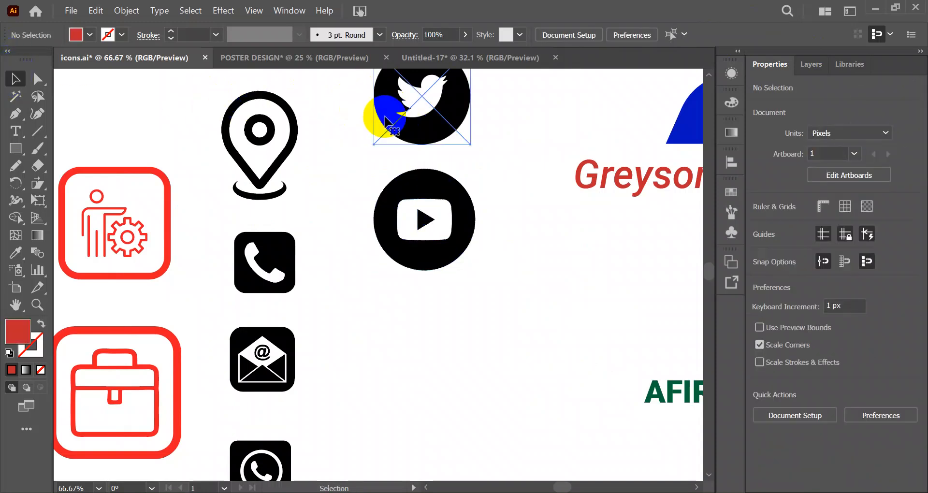
click(386, 123)
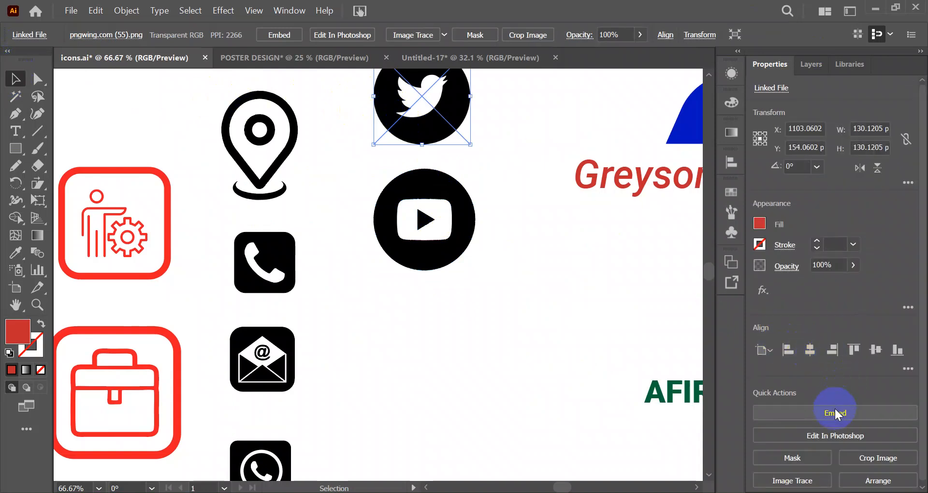
click(835, 413)
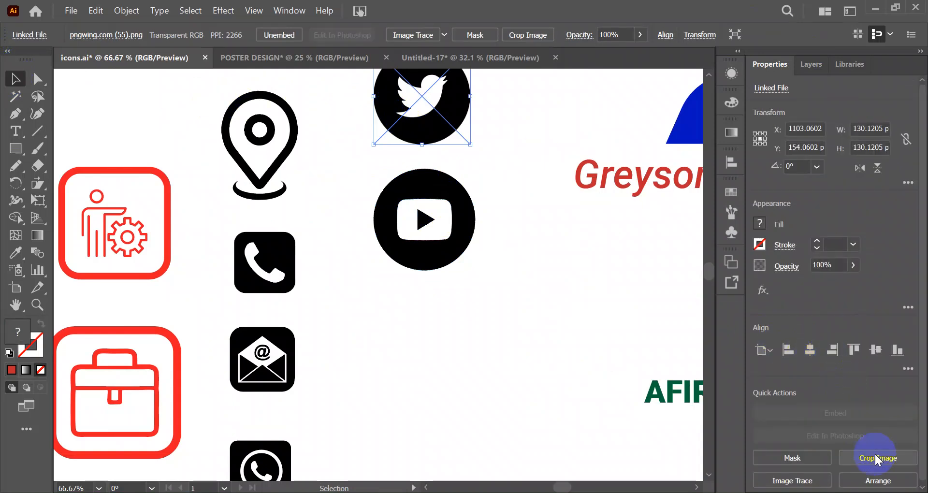
click(860, 434)
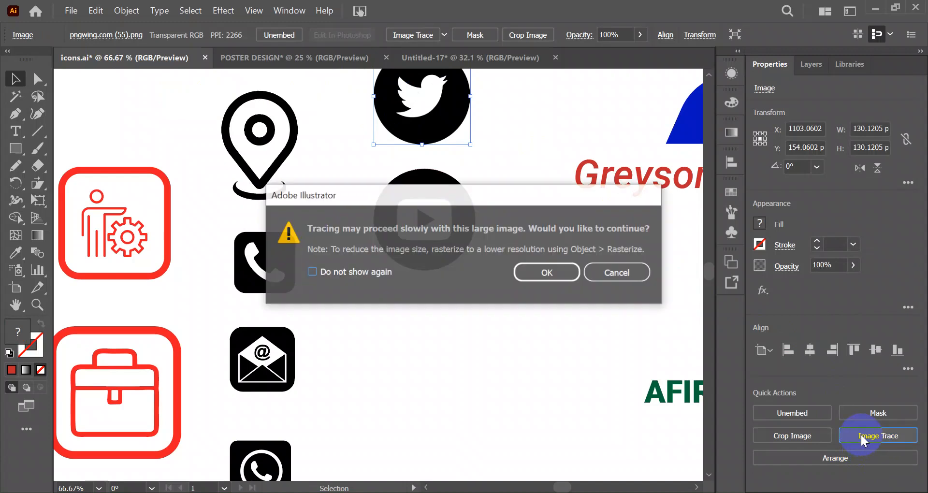
click(554, 271)
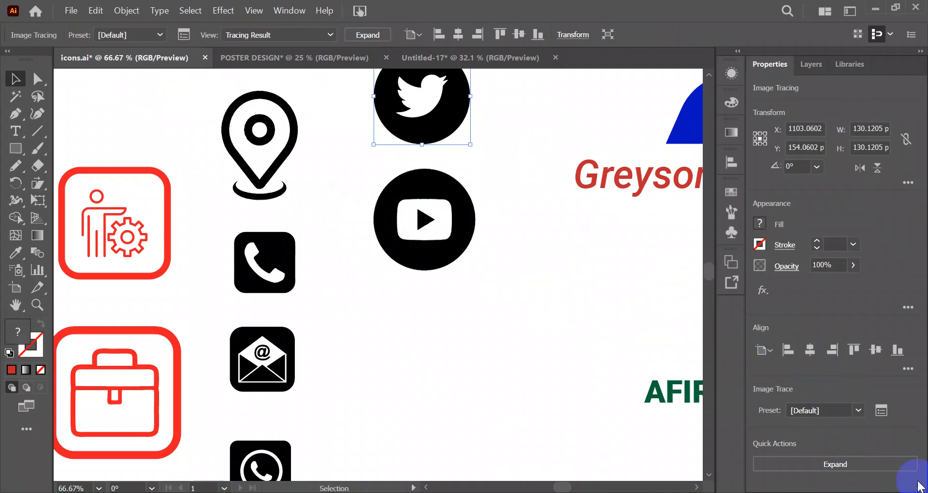
Step: Set the Twitter icon's tracing mode to Color and expand the tracing into paths
click(880, 414)
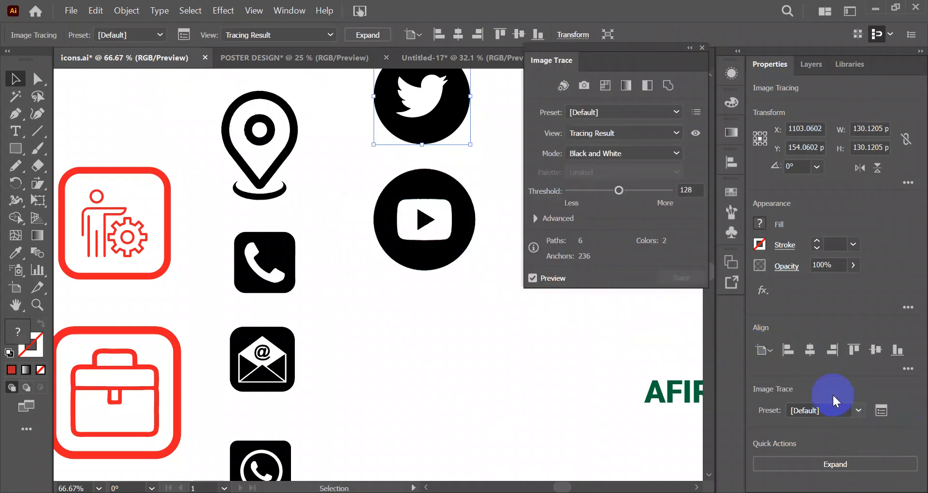
click(605, 152)
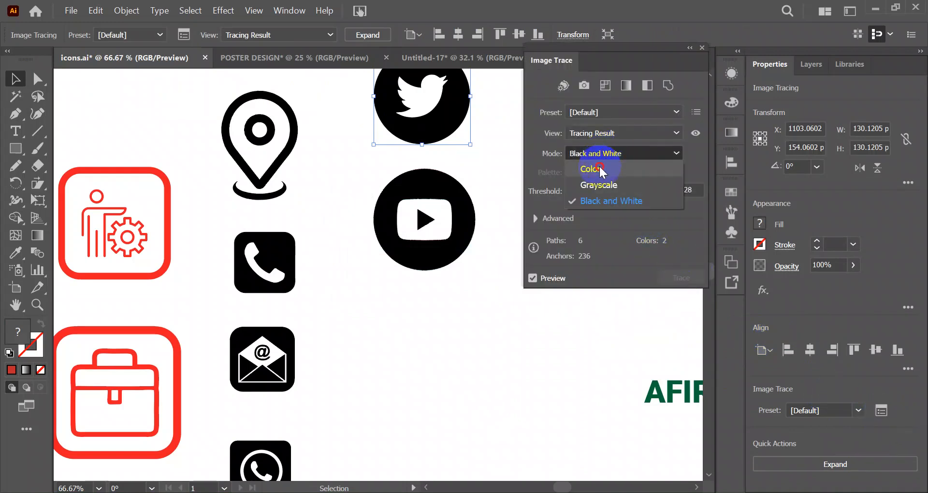
click(598, 164)
click(812, 464)
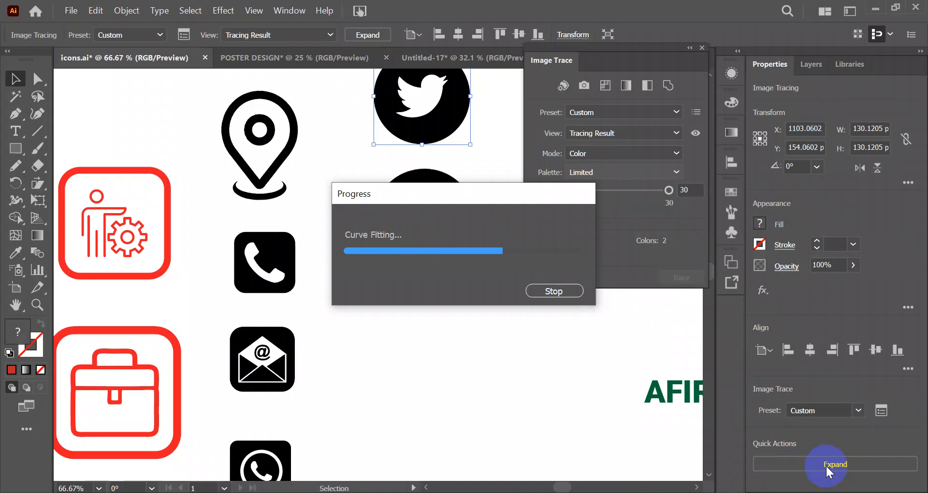
click(826, 466)
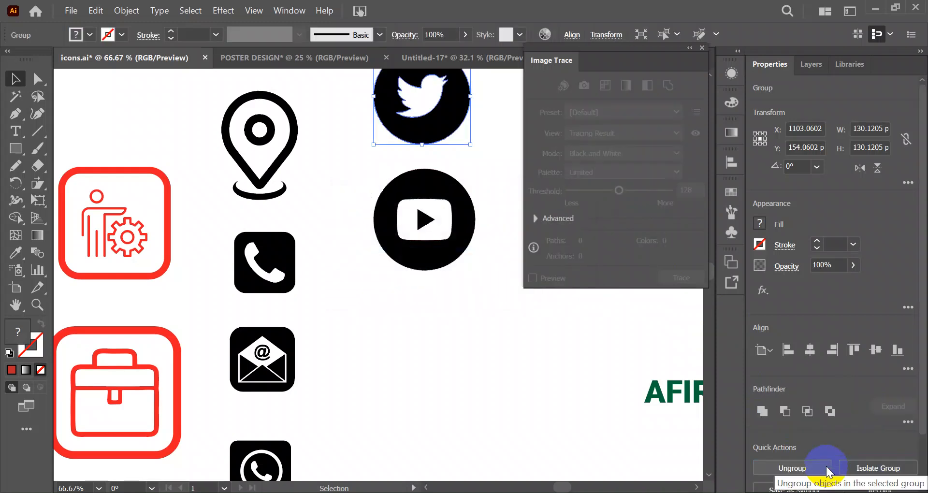
Step: Examine the expanded Twitter icon's paths with the Magic Wand, clear the selection and fit the artboard in view
click(14, 97)
click(428, 99)
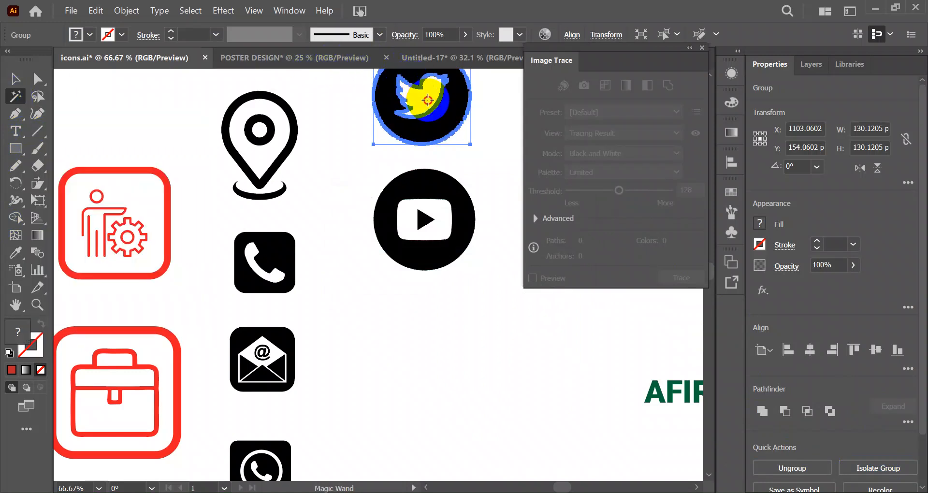
key(ctrl+shift+a)
click(346, 167)
key(ctrl+0)
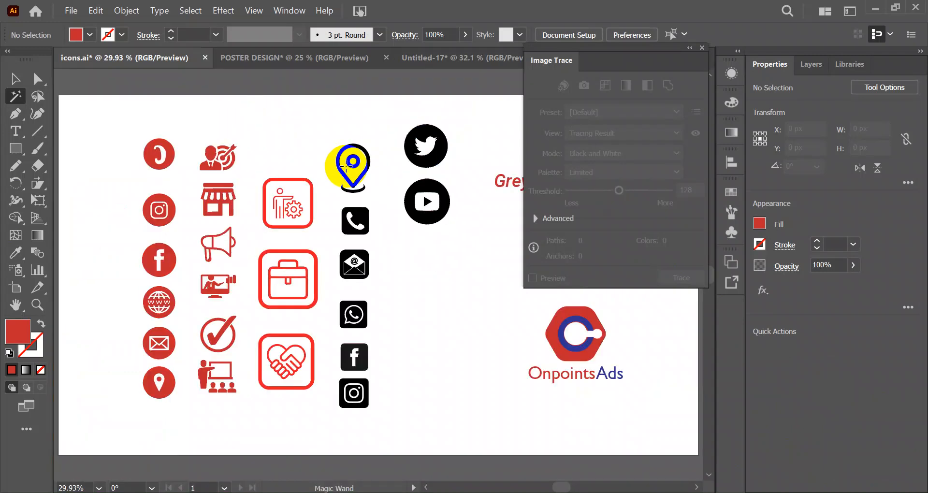
Step: Scale the Twitter and YouTube icons down together to about 89 px wide and place them beside the red Instagram and Facebook icons
click(19, 82)
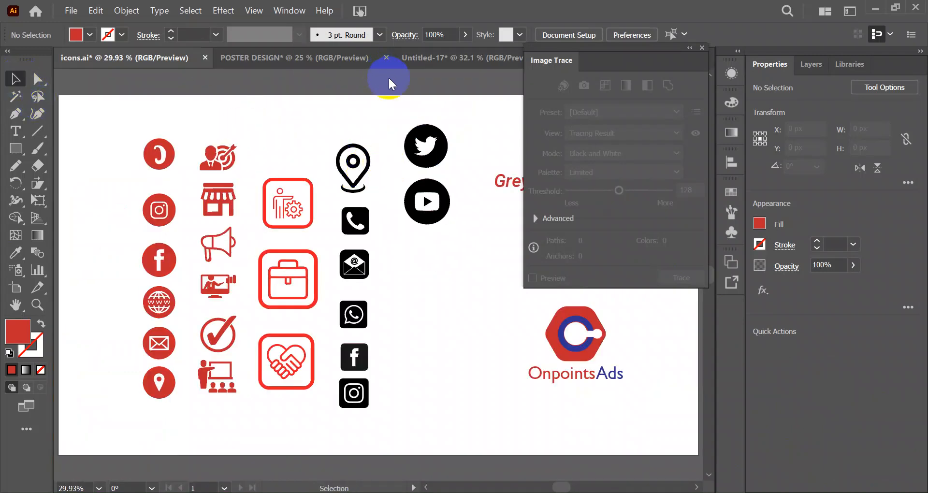
drag(403, 138, 443, 220)
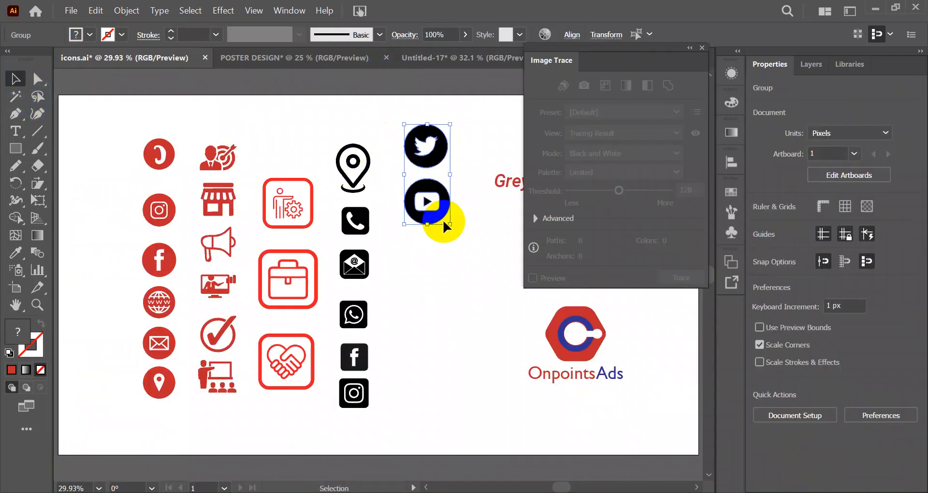
drag(449, 225, 119, 260)
Step: Copy the Twitter, YouTube, red Instagram and red Facebook icons into Untitled-17 and move them into the white area above the headline
drag(93, 201, 175, 269)
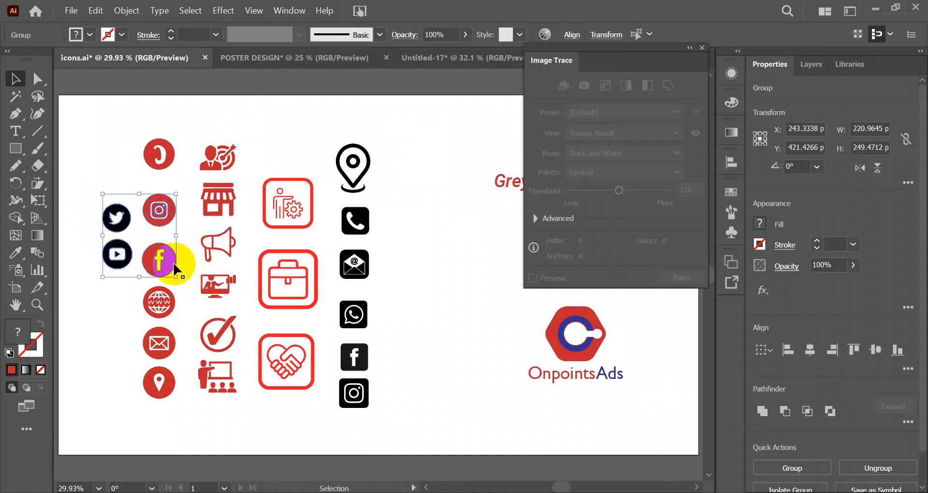
key(ctrl)
key(ctrl+c)
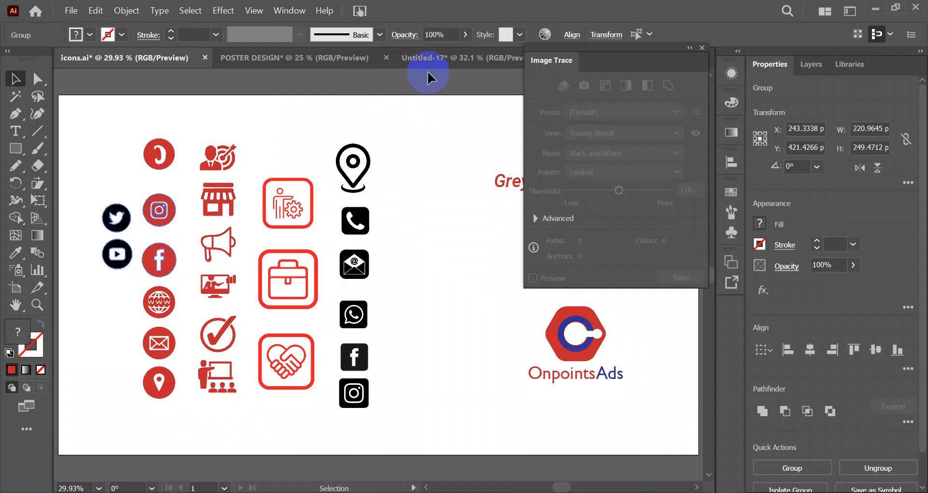
click(425, 60)
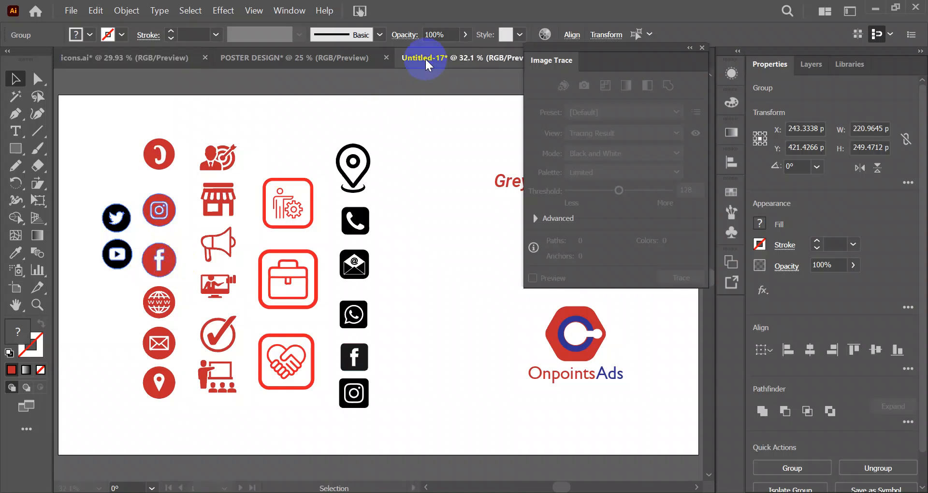
key(ctrl+shift+a)
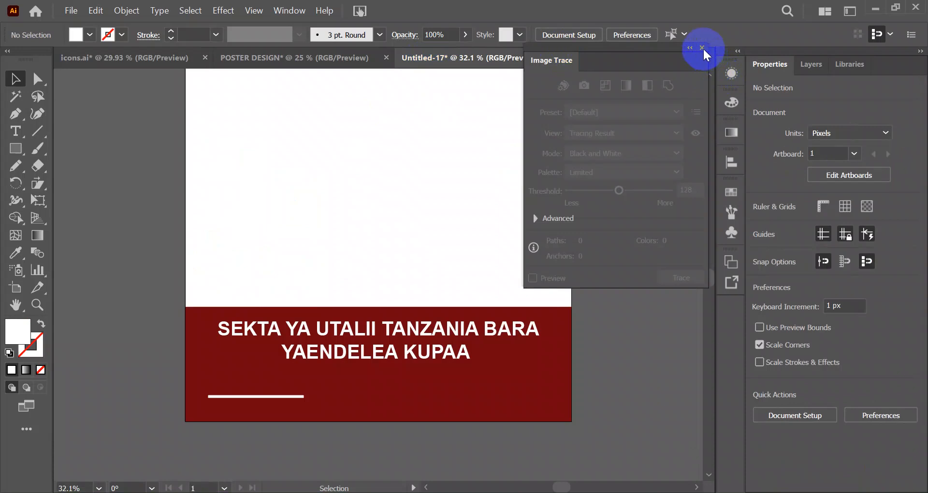
click(702, 47)
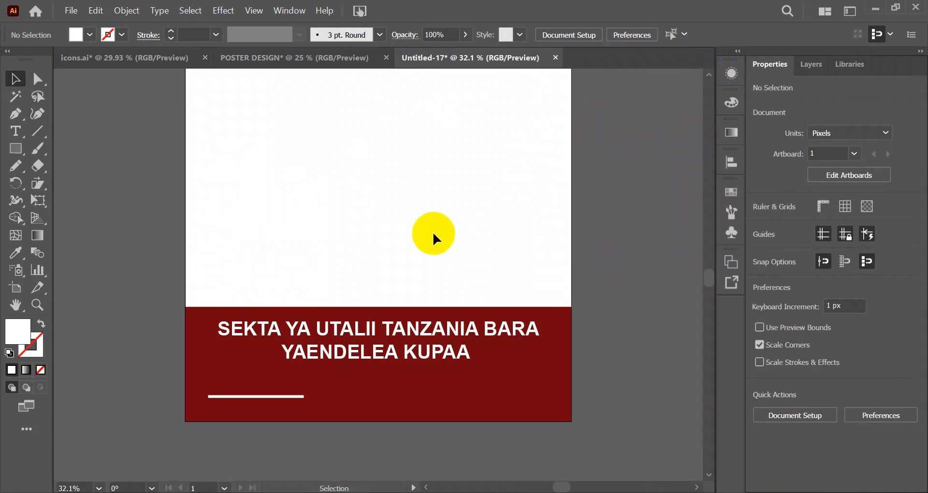
key(ctrl+v)
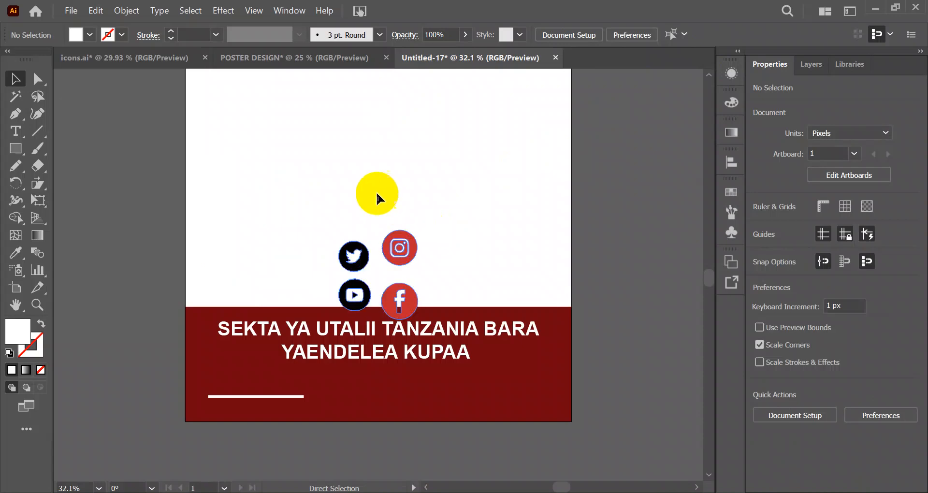
click(418, 249)
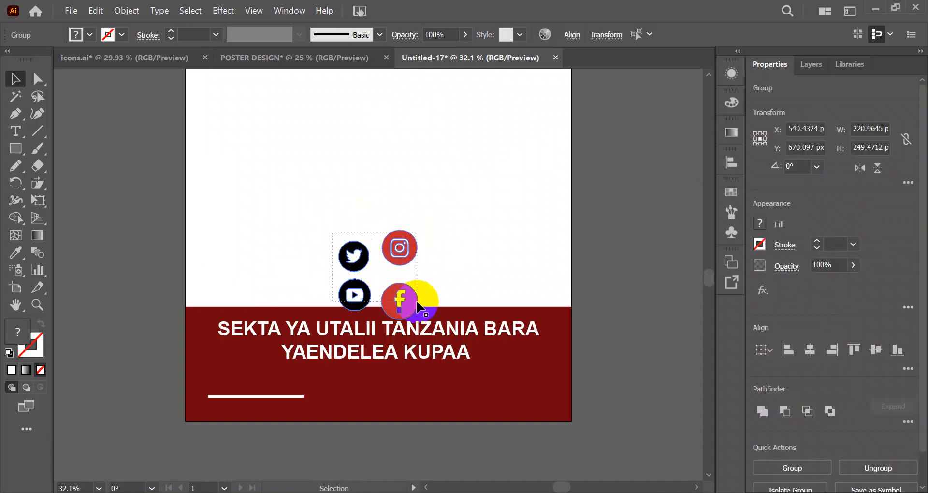
drag(399, 260, 394, 230)
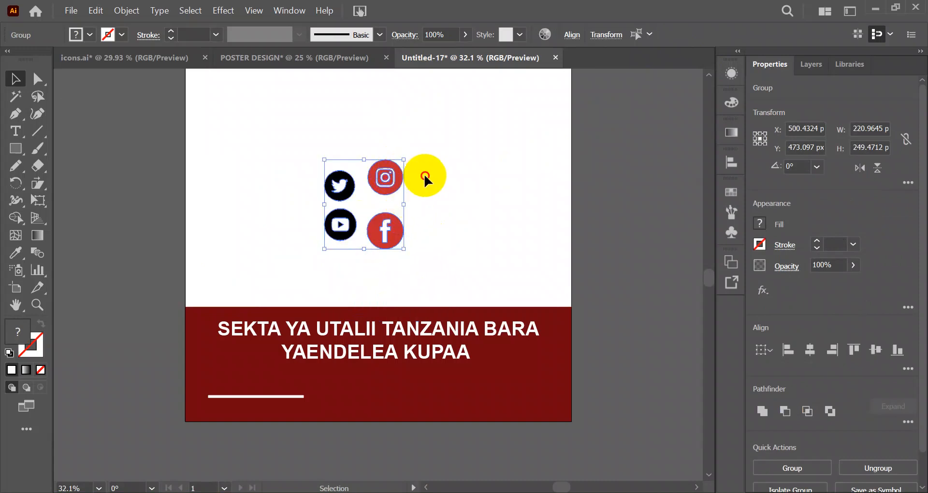
Step: Scale the Instagram and Facebook pair to about 64 x 158 px and the Twitter and YouTube pair to about 47 x 103 px
click(376, 149)
click(399, 239)
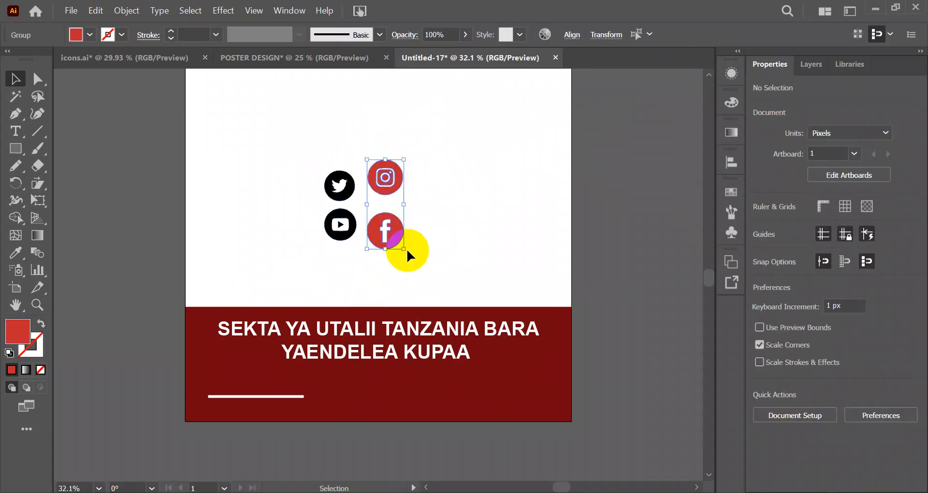
drag(403, 248, 397, 232)
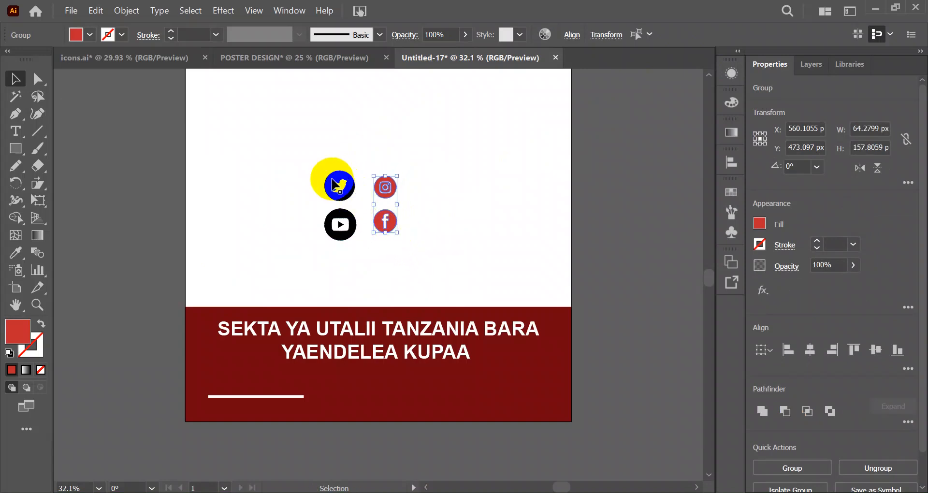
click(340, 226)
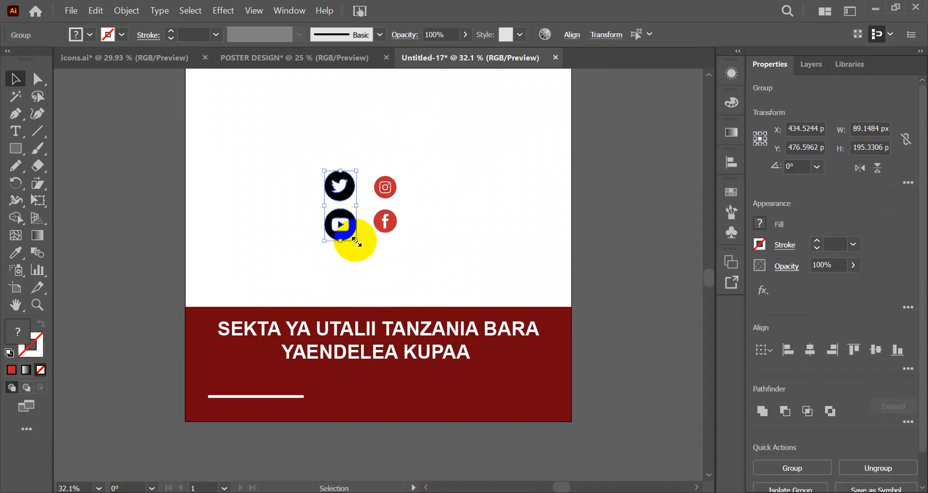
drag(355, 240, 350, 225)
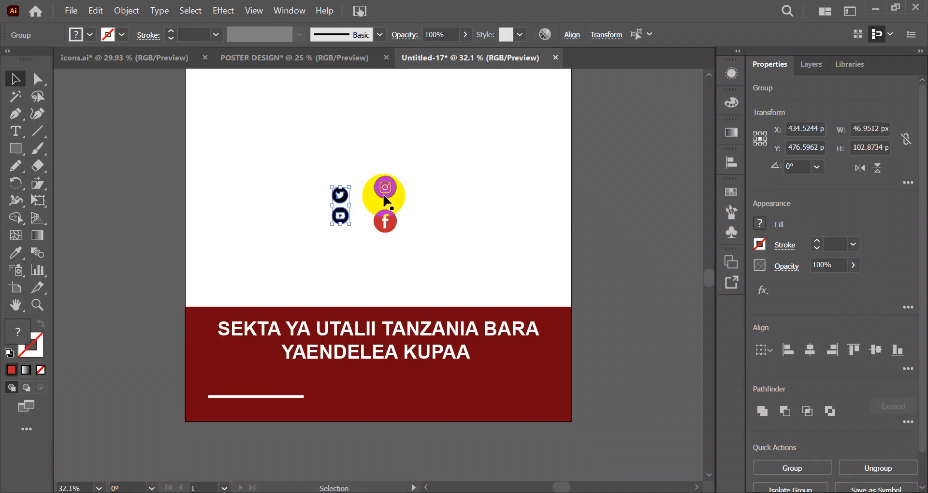
Step: Scale the Instagram and Facebook pair down further to about 42 x 103 px, similar to the black pair
click(385, 188)
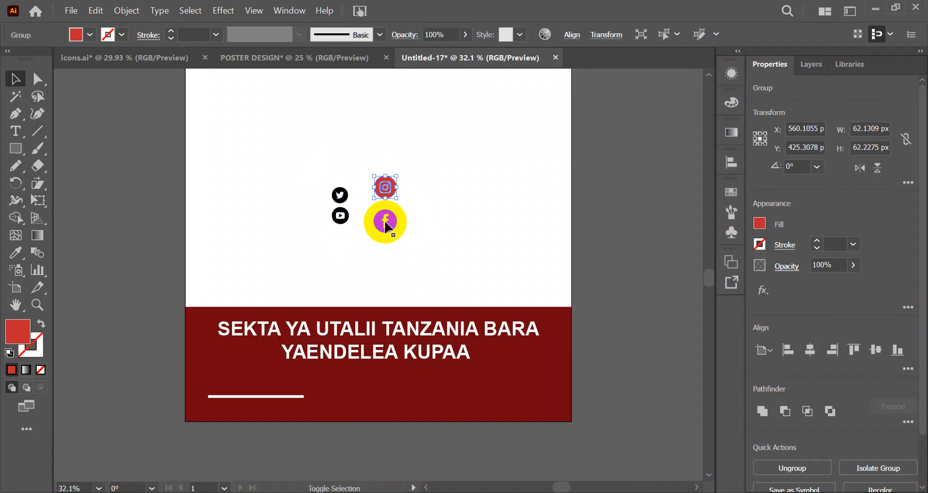
shift+click(385, 220)
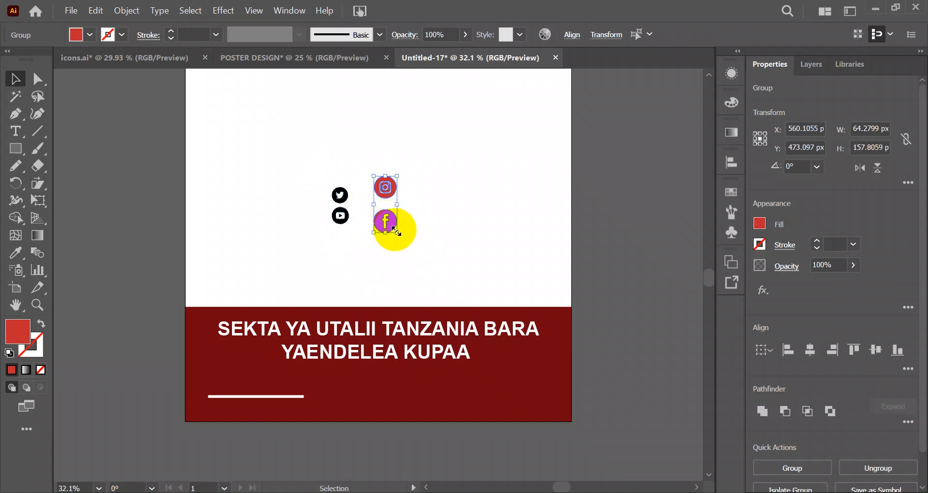
drag(396, 232, 393, 229)
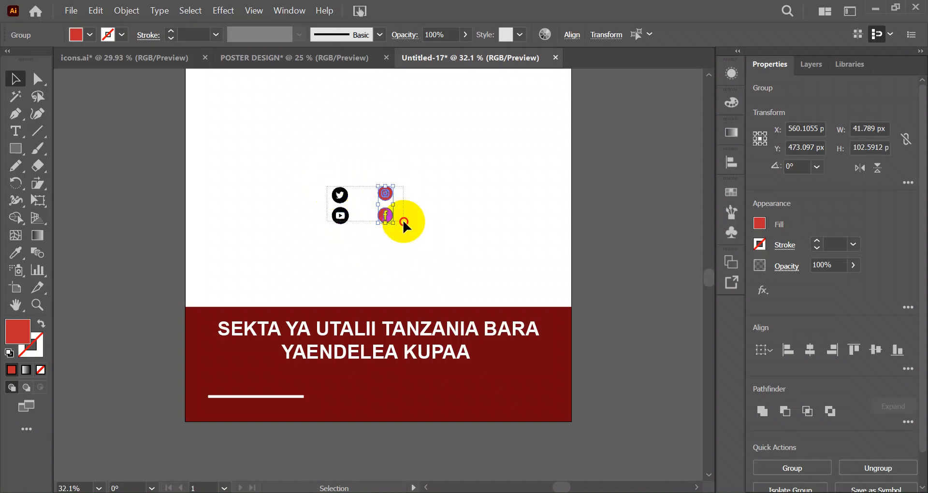
Step: Arrange the icons in one row about 173 px wide, ordered YouTube, Twitter, Facebook, Instagram, and select all four
click(332, 183)
drag(385, 192, 400, 215)
drag(337, 196, 441, 241)
click(336, 200)
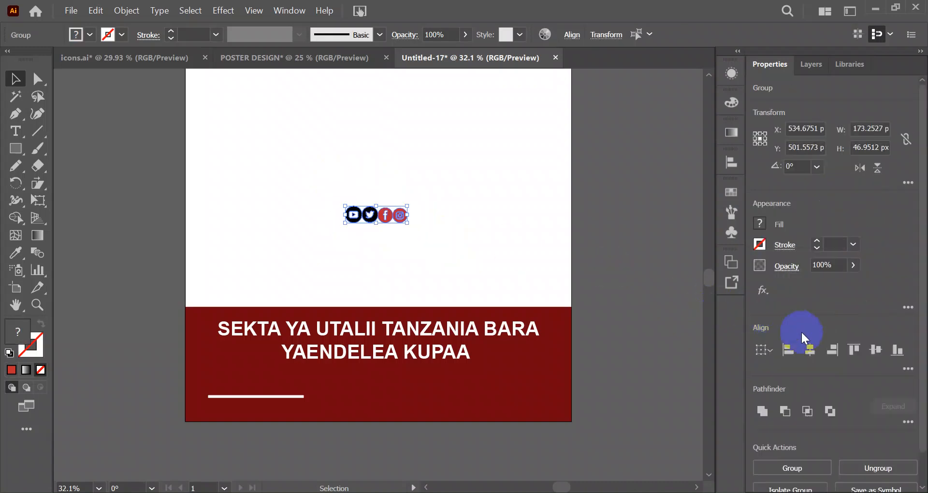
Step: Align the four icons on their vertical centres and scale the YouTube and Twitter pair down to about 83 x 43 px
click(875, 349)
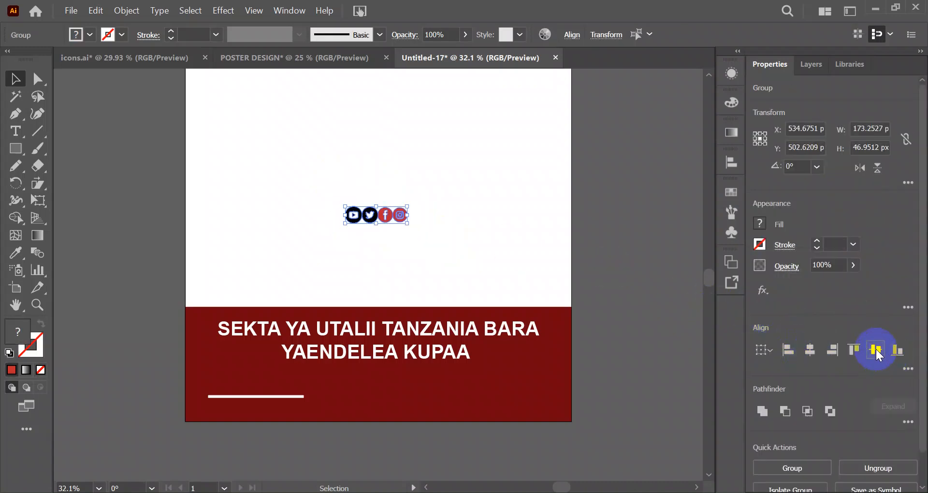
click(521, 218)
drag(344, 208, 381, 218)
scroll(369, 219, up, 8)
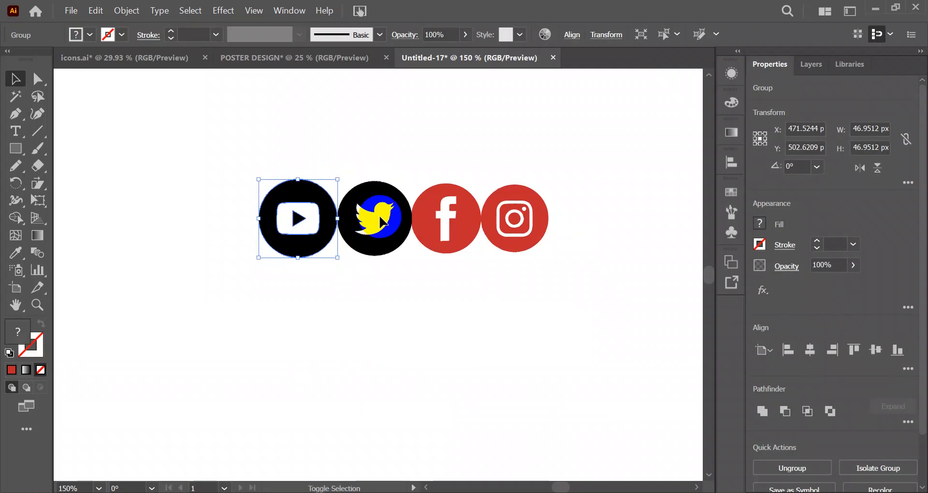
drag(382, 222, 325, 191)
shift+click(366, 208)
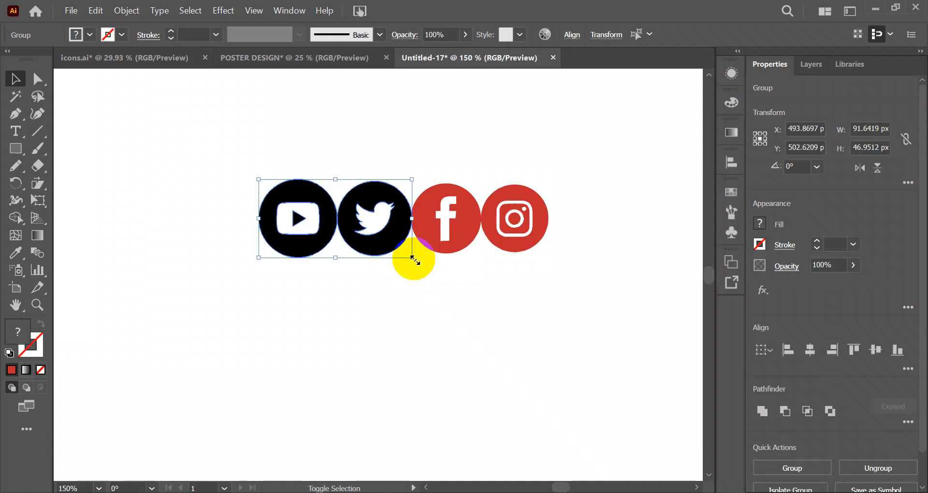
drag(412, 258, 411, 252)
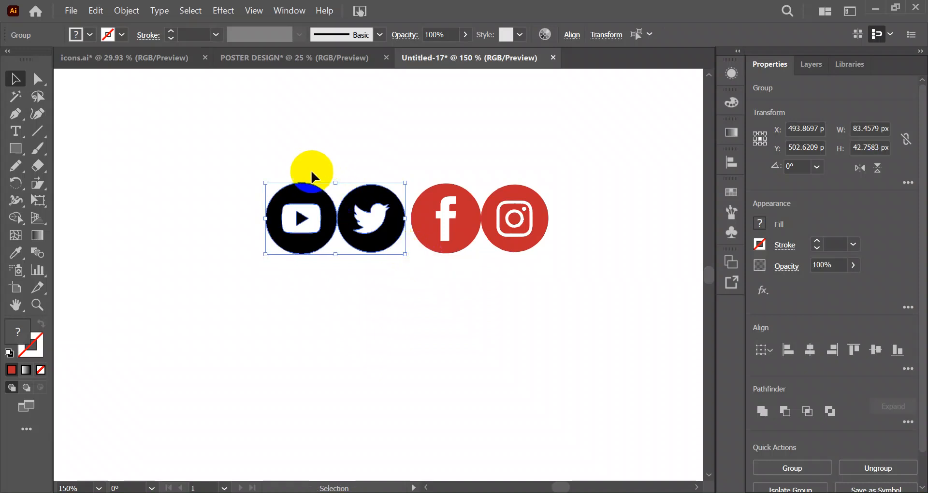
Step: Move the YouTube and Twitter pair up against the Facebook icon, making the icon row about 165 px wide
drag(266, 165, 554, 216)
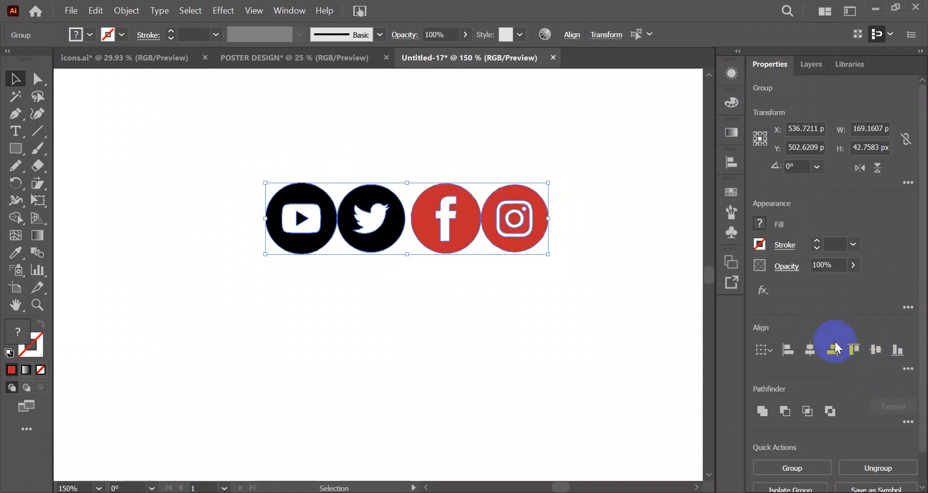
click(512, 279)
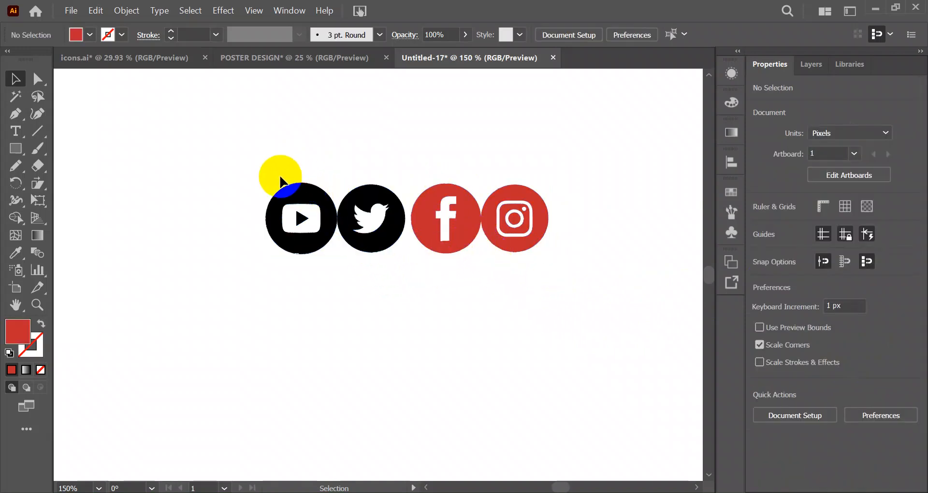
click(348, 214)
drag(349, 212, 355, 213)
Step: Fill all four social media icons with white
drag(315, 167, 551, 215)
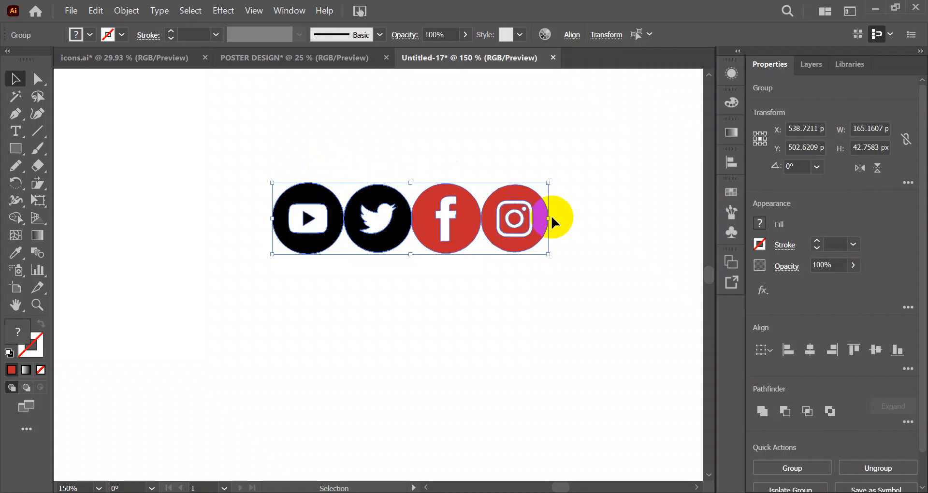
click(760, 224)
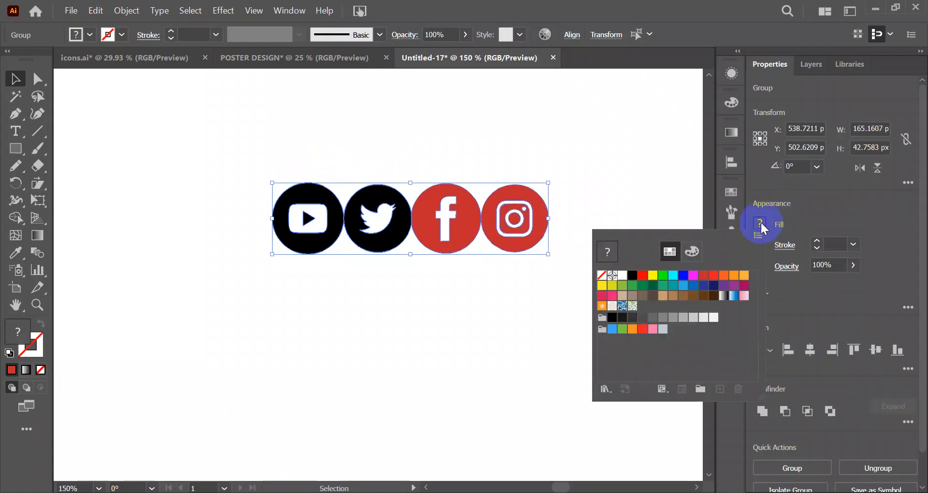
click(621, 276)
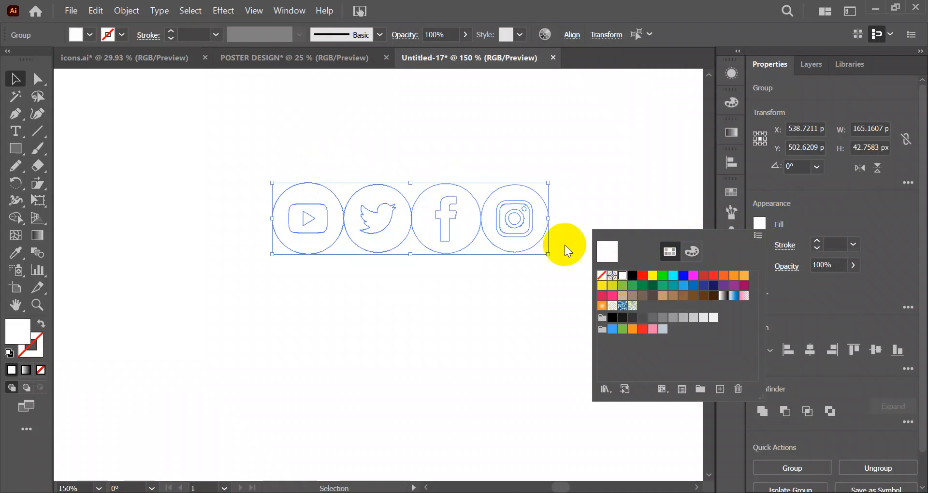
click(473, 219)
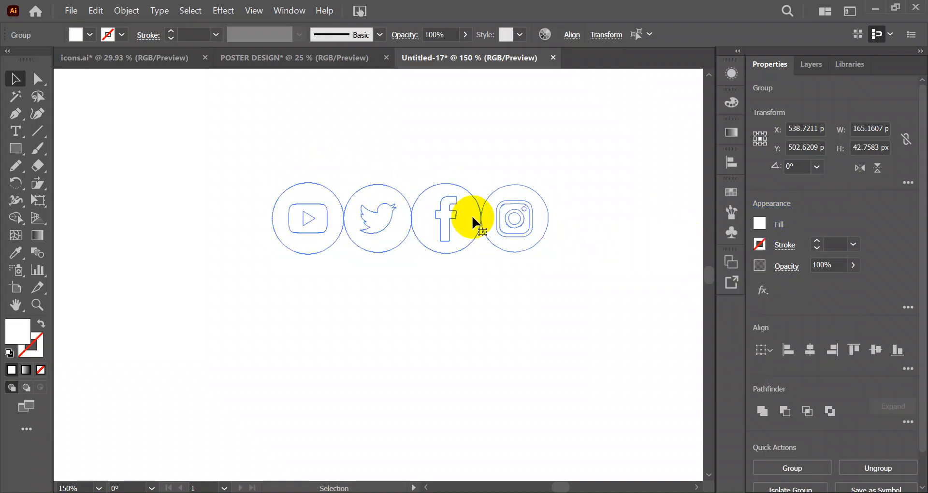
Step: Move the icon row onto the dark red band, just after the end of the white line
key(ctrl+0)
click(378, 266)
drag(381, 261, 341, 450)
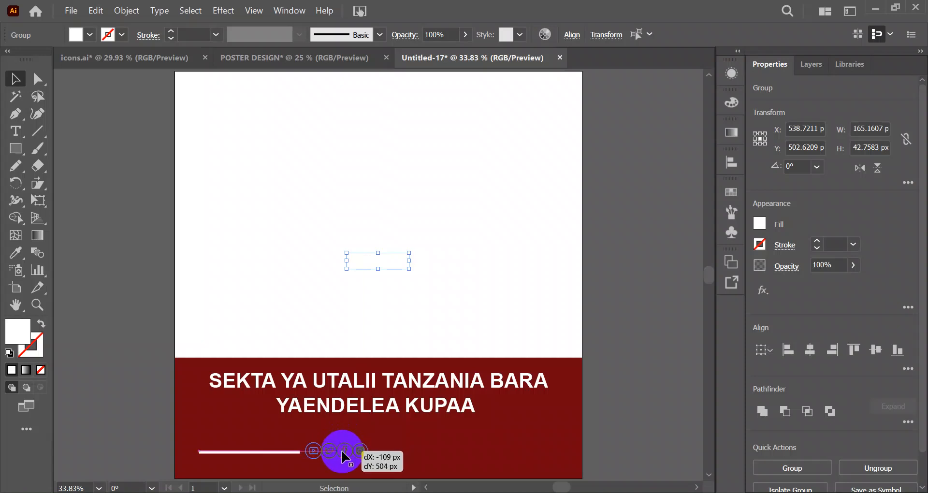
click(646, 281)
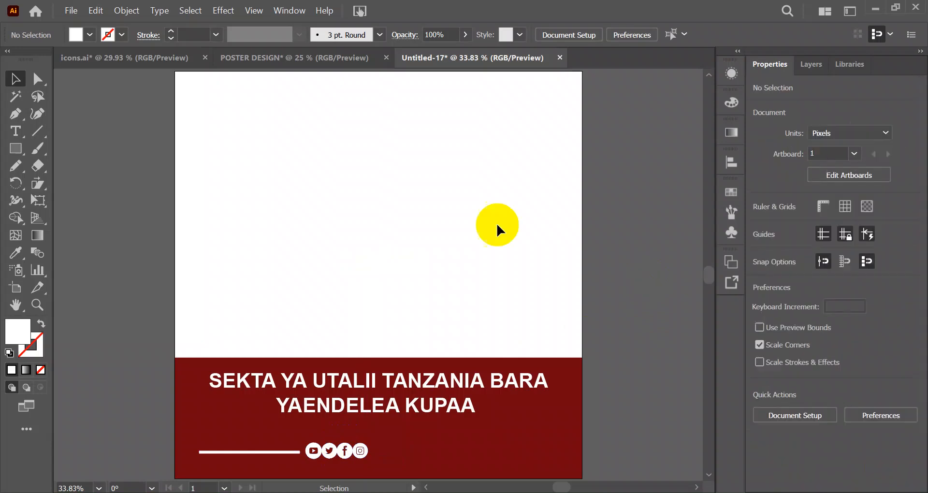
Step: Add the text "habarinamatukio" at the icon row on the dark red band
click(15, 131)
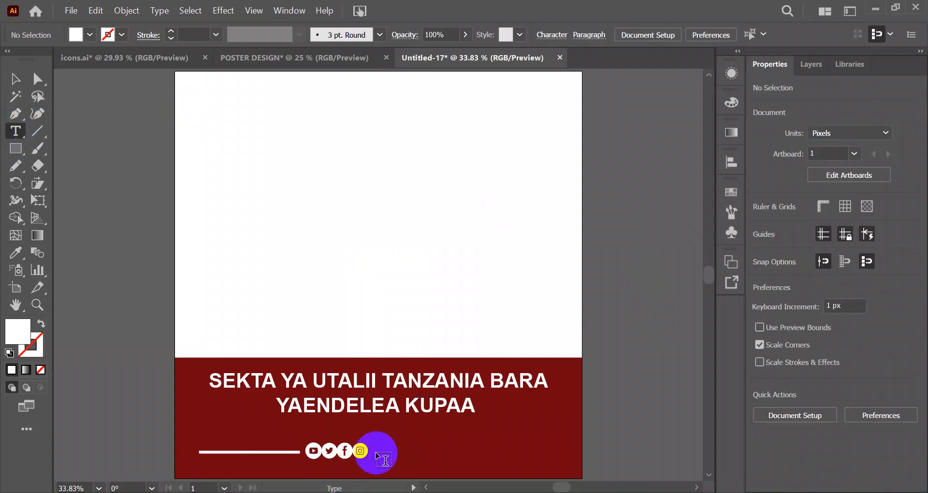
click(373, 454)
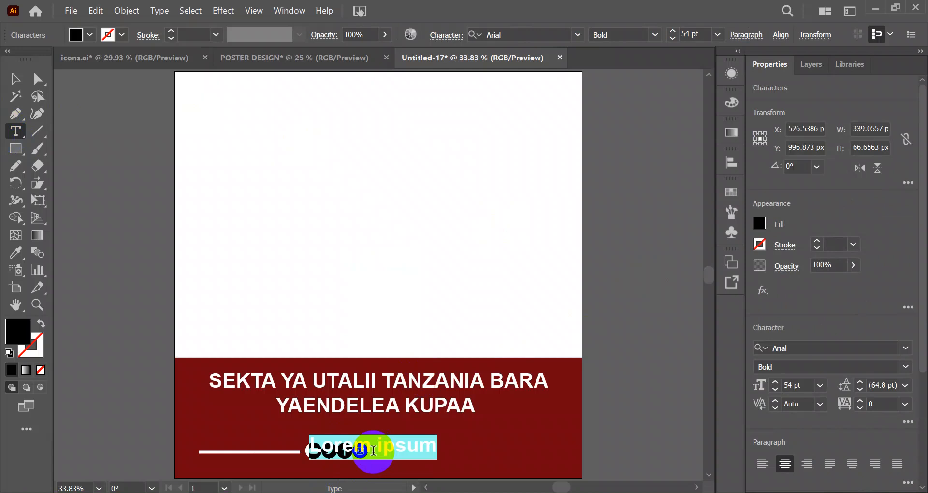
text(Hbar)
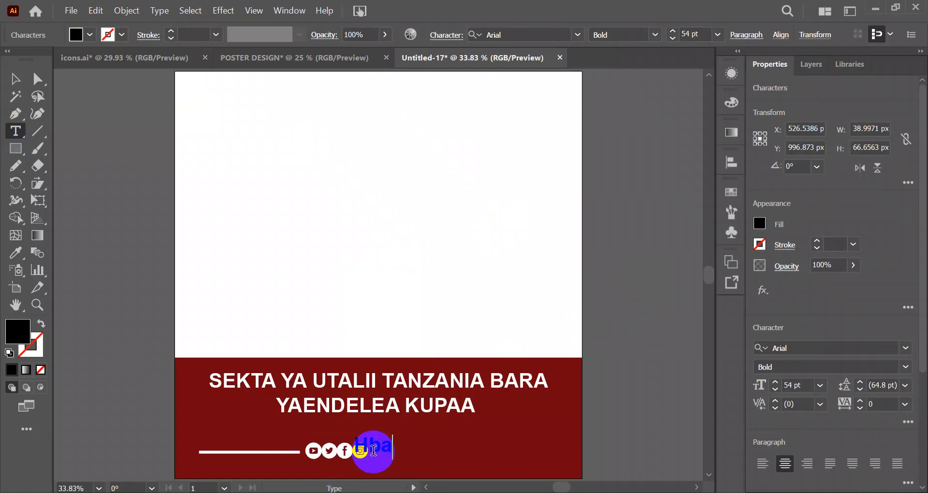
key(BackSpace)
key(BackSpace)
key(BackSpace)
key(BackSpace)
text(habar)
text(inamatukio)
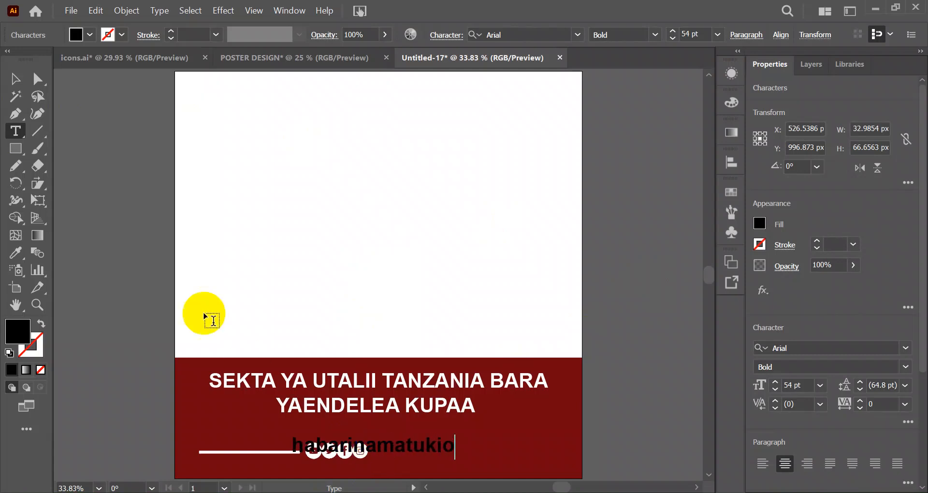
Step: Place the "habarinamatukio" text right after the Instagram icon and align line, icons and text vertically, lowering the text slightly
click(7, 78)
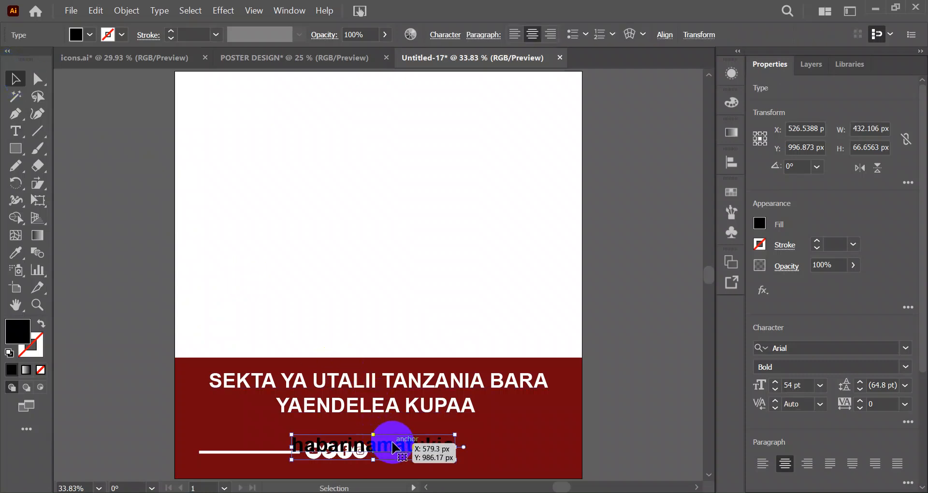
drag(395, 447, 470, 455)
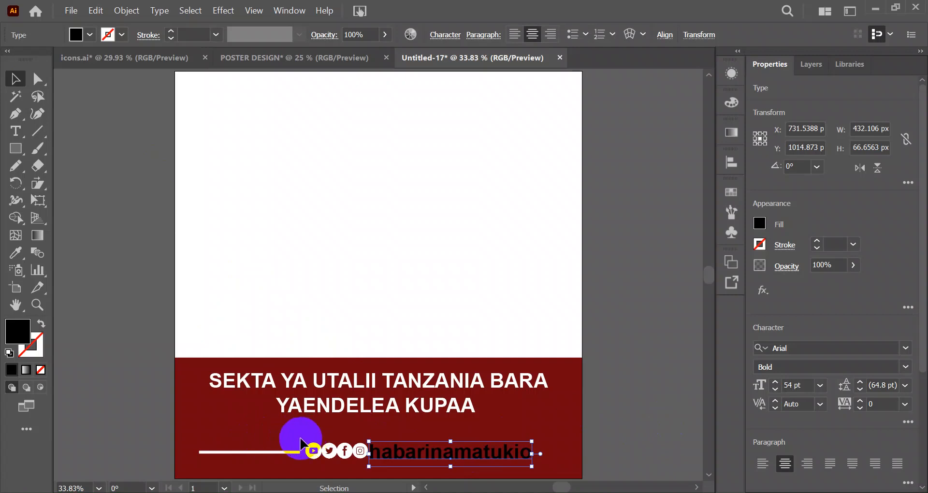
shift+click(290, 442)
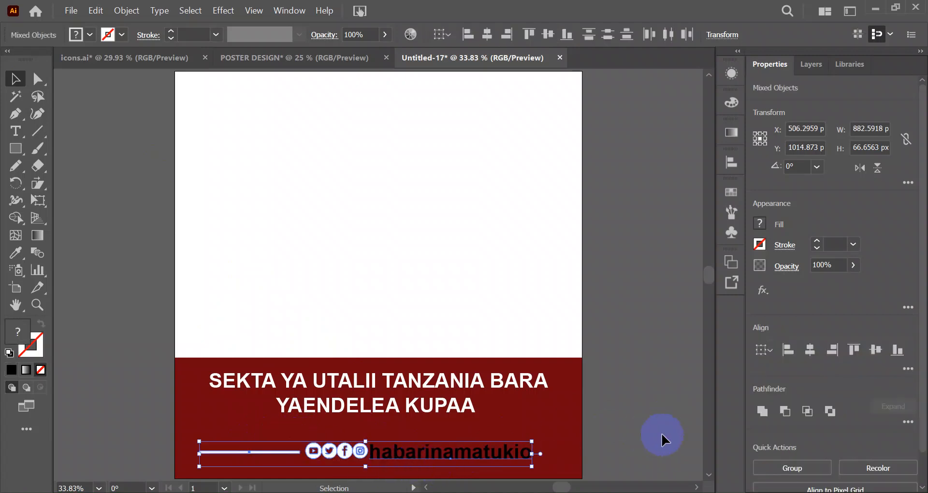
click(874, 350)
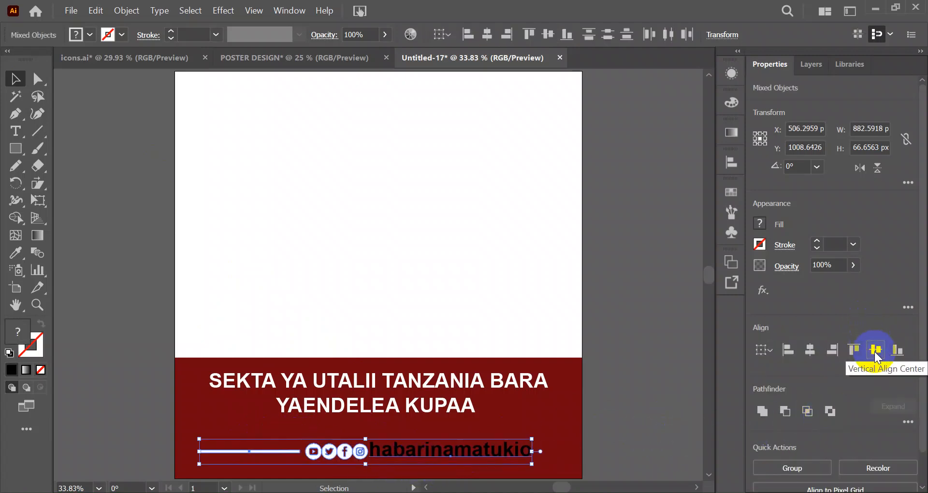
click(558, 431)
drag(429, 453, 430, 456)
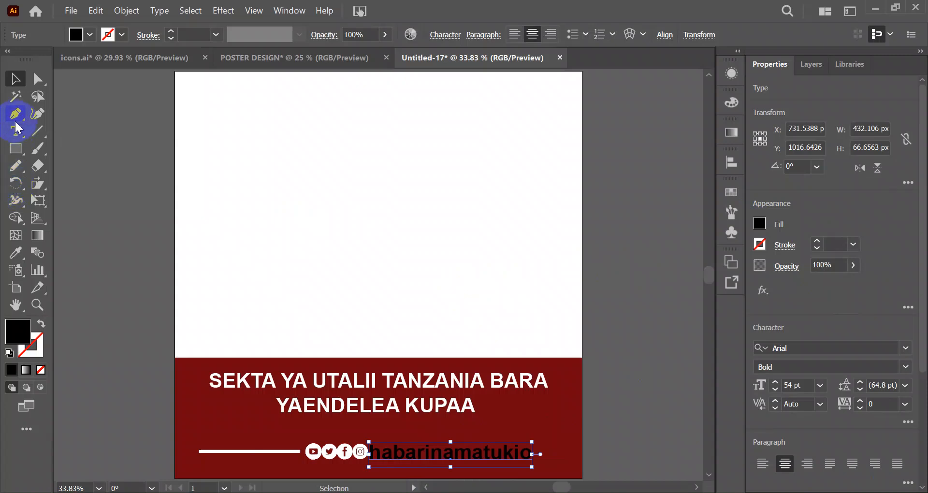
Step: Colour the "habarinamatukio" text white by sampling the poster's white area with the Eyedropper
click(16, 251)
click(259, 232)
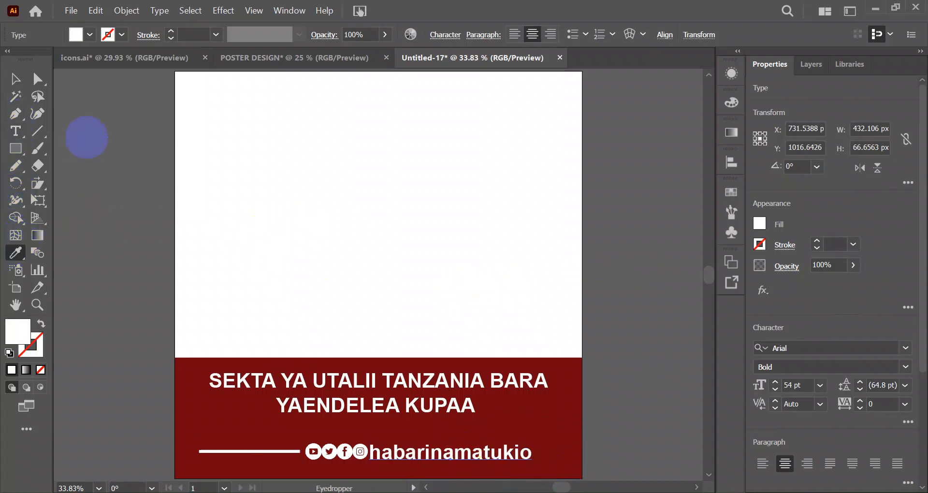
click(91, 135)
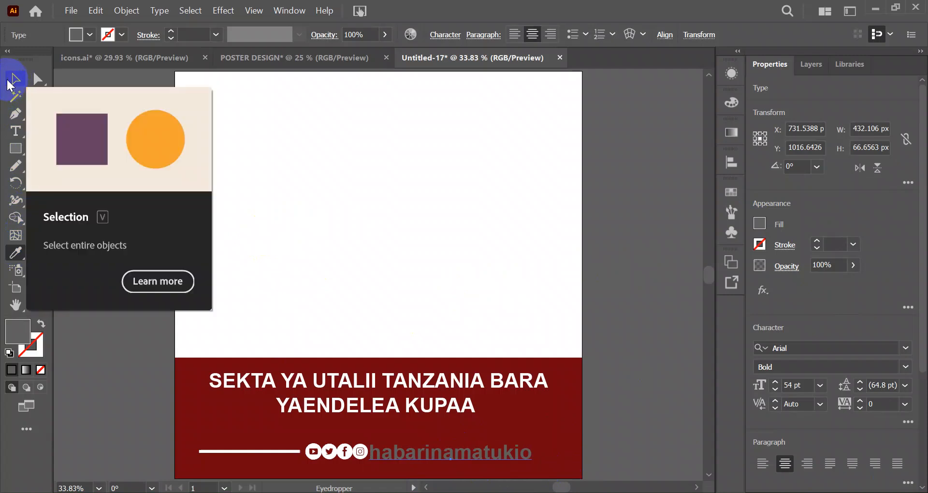
click(298, 227)
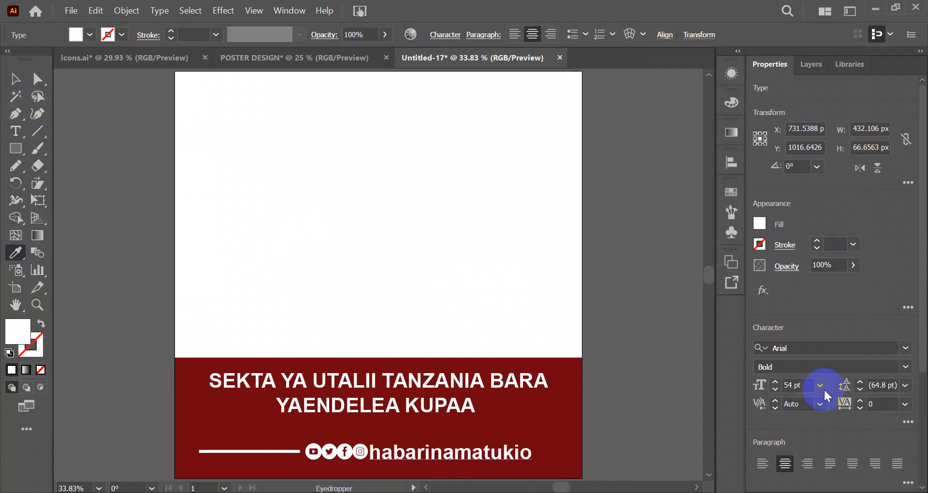
click(13, 79)
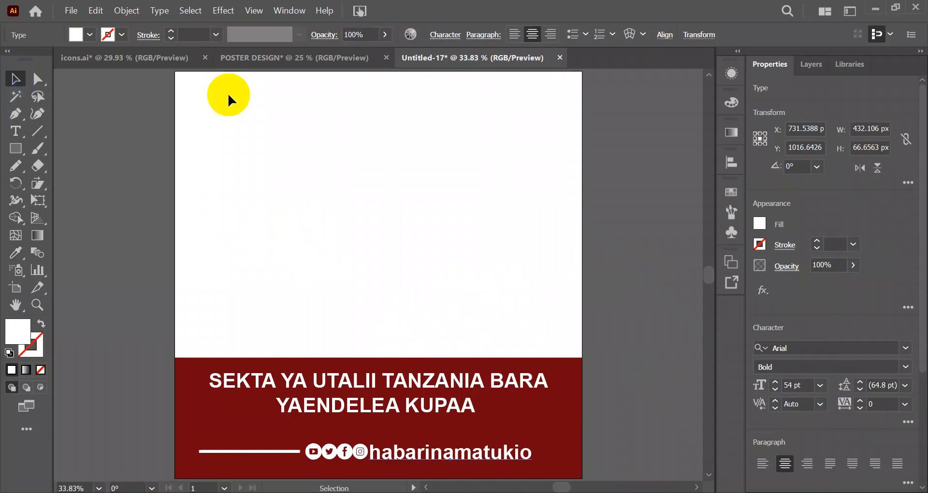
Step: Set the "habarinamatukio" text in Futura Bk BT Book and shift it slightly up to line up with the icons
click(838, 345)
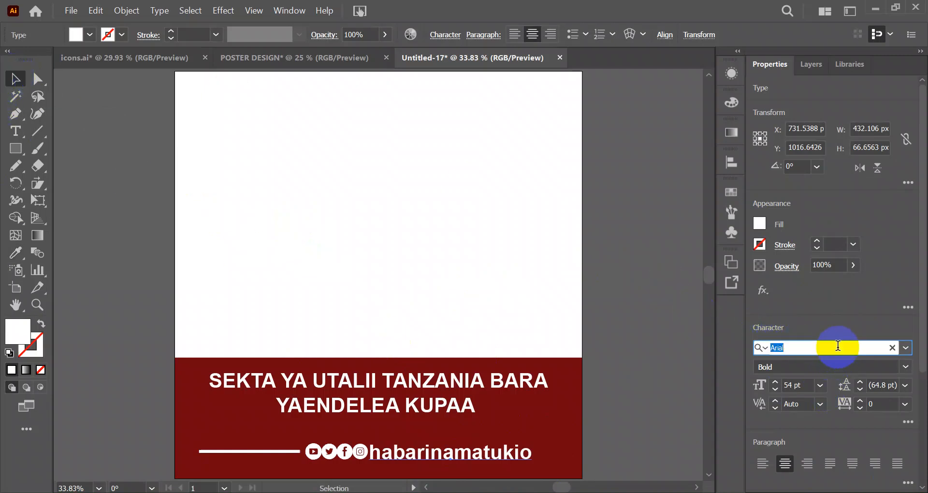
text(fy)
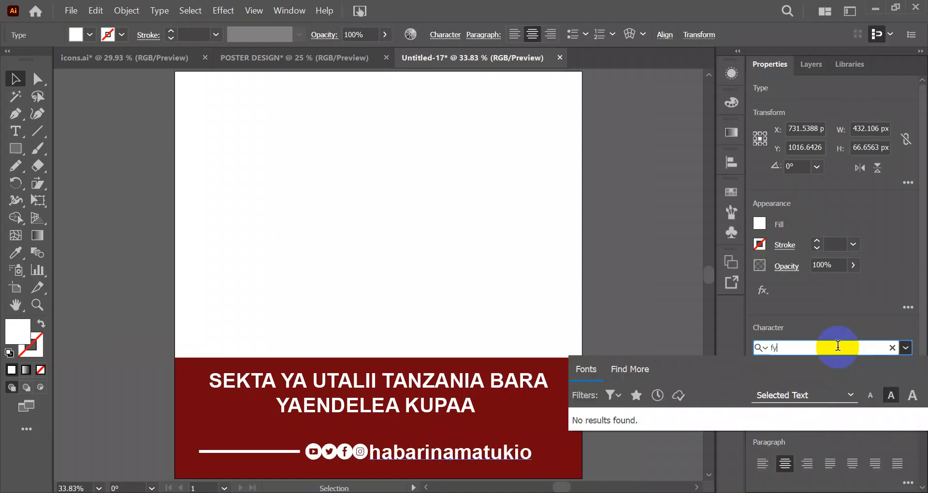
key(BackSpace)
text(ut)
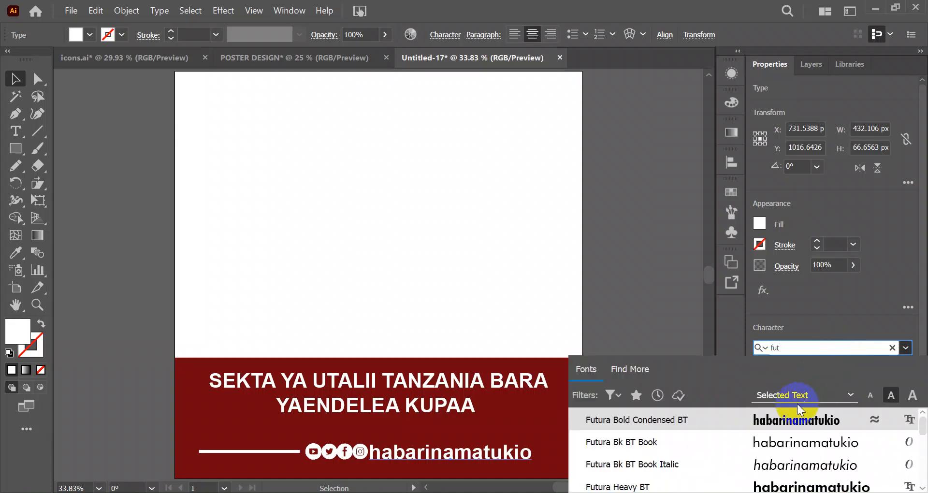
click(769, 442)
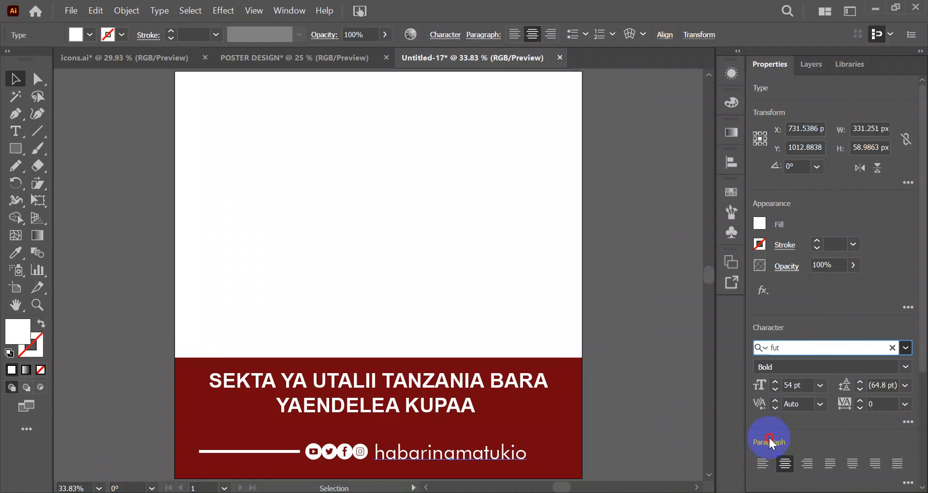
drag(466, 461, 464, 456)
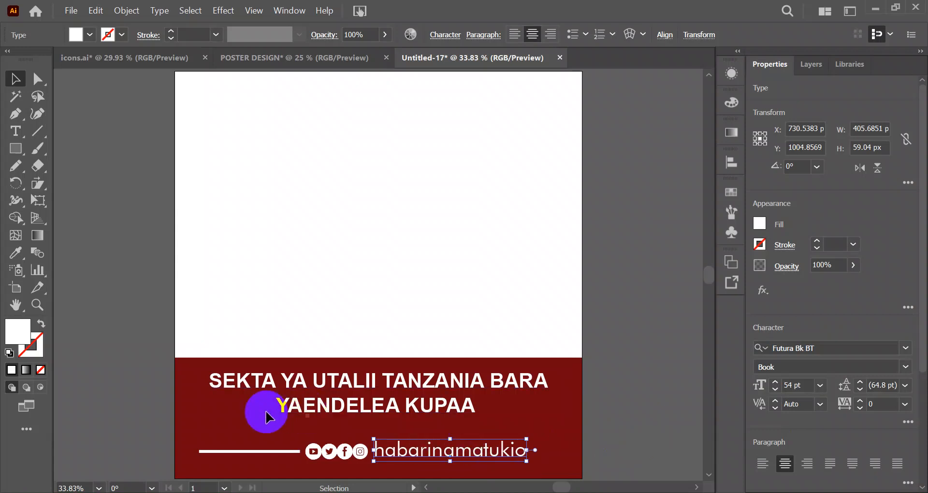
Step: Group the white line, the icons and the "habarinamatukio" text, and centre the group horizontally on the artboard
shift+click(295, 449)
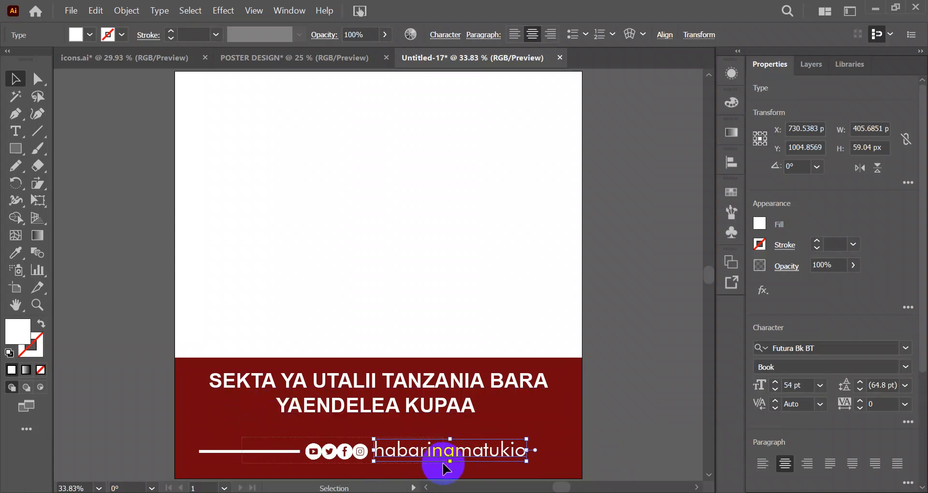
key(ctrl+g)
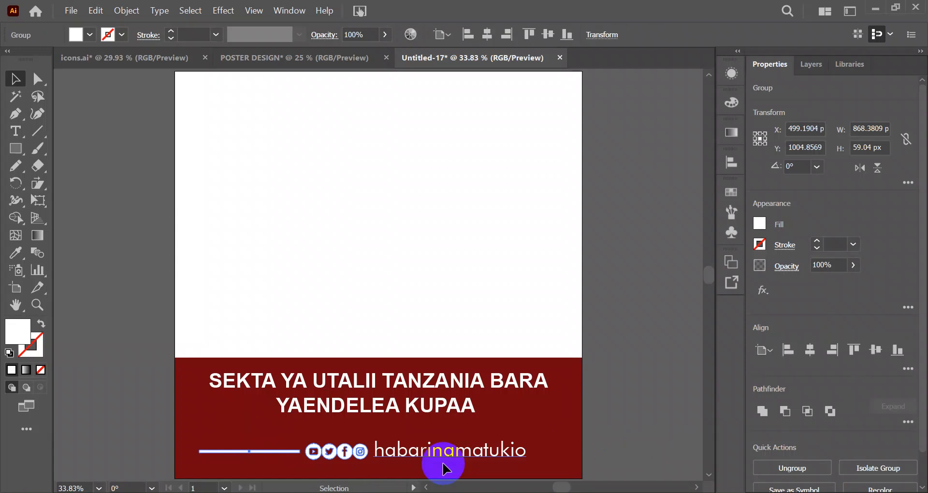
click(810, 350)
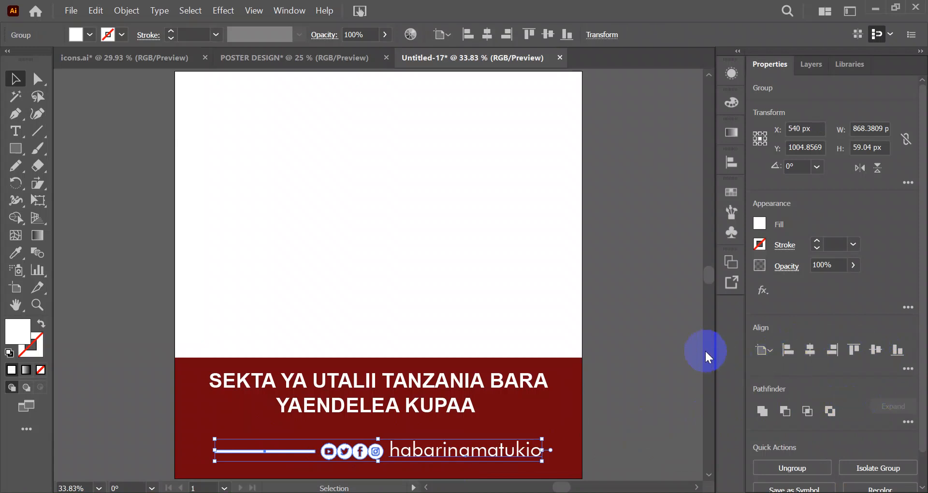
scroll(704, 349, down, 5)
click(628, 251)
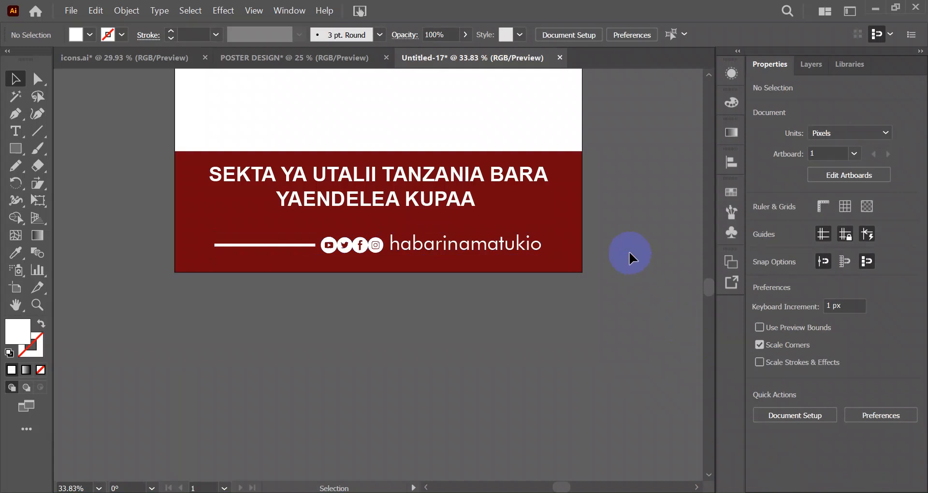
scroll(628, 251, up, 3)
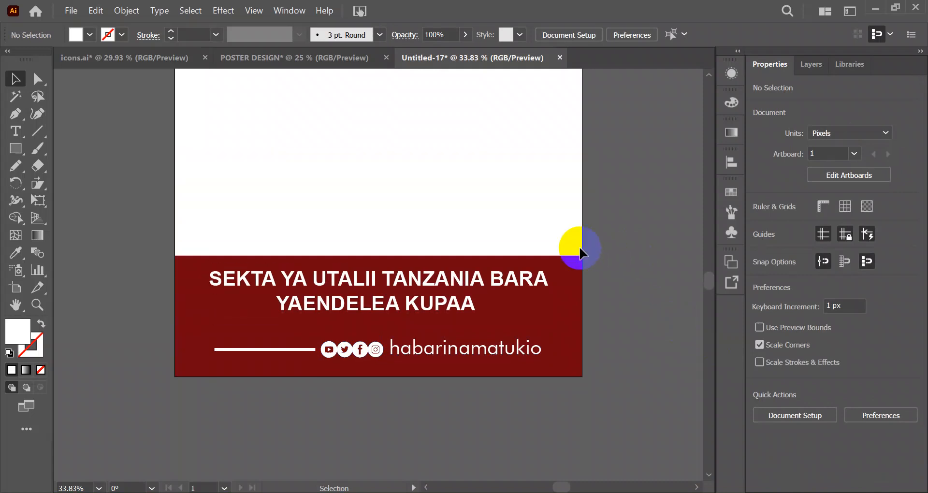
Step: Set the headline in Roboto Bold and move it slightly down and right on the dark red band
click(444, 283)
click(821, 237)
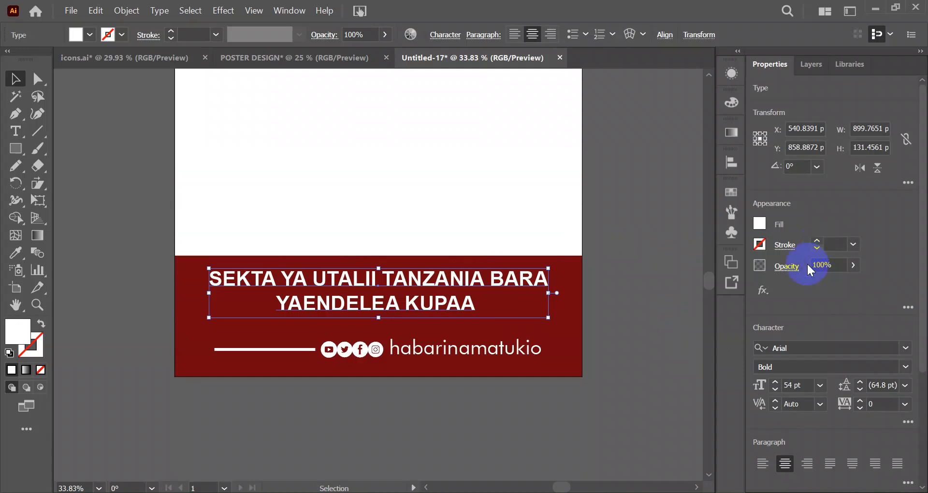
click(791, 347)
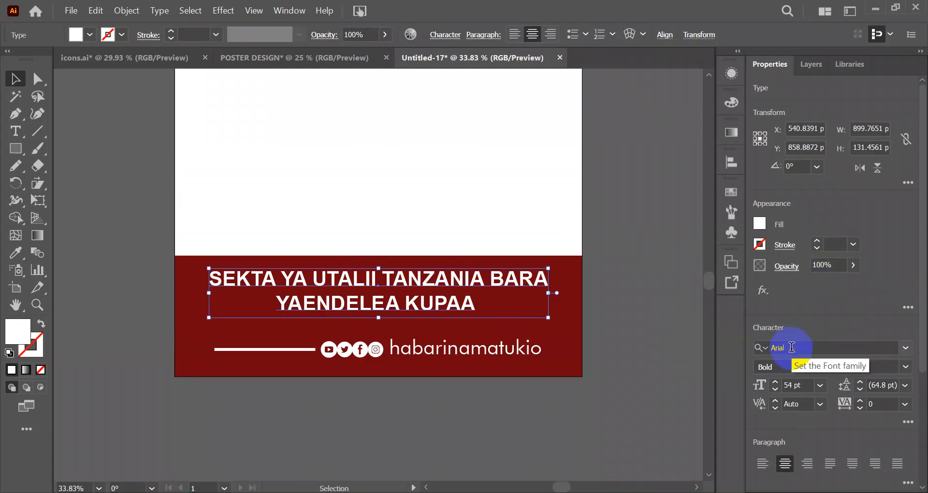
click(791, 347)
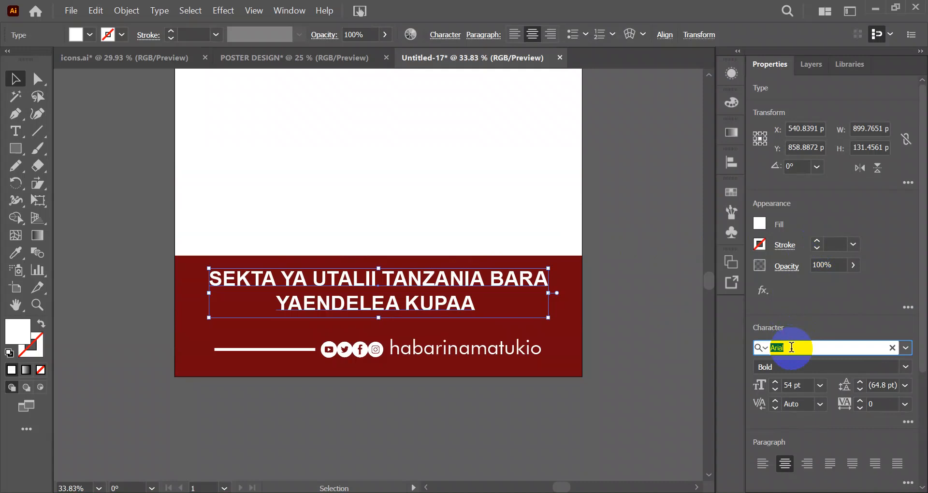
text(robo)
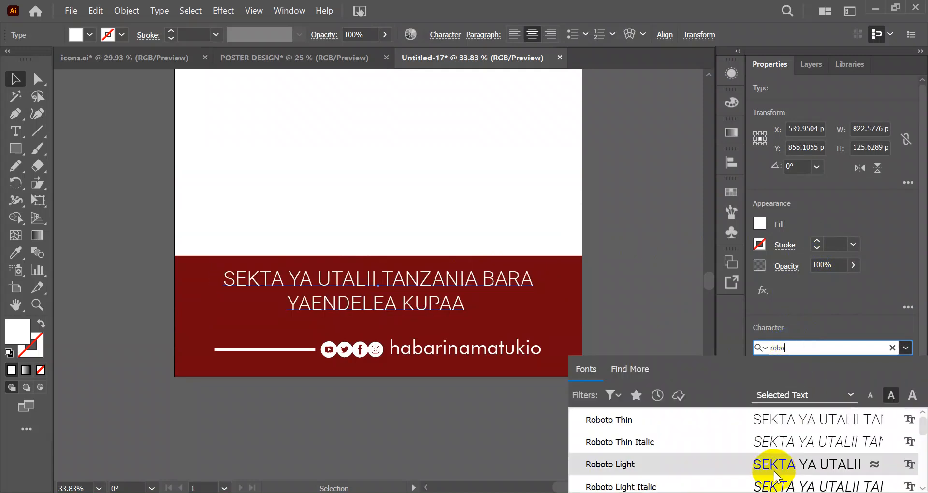
scroll(775, 476, down, 2)
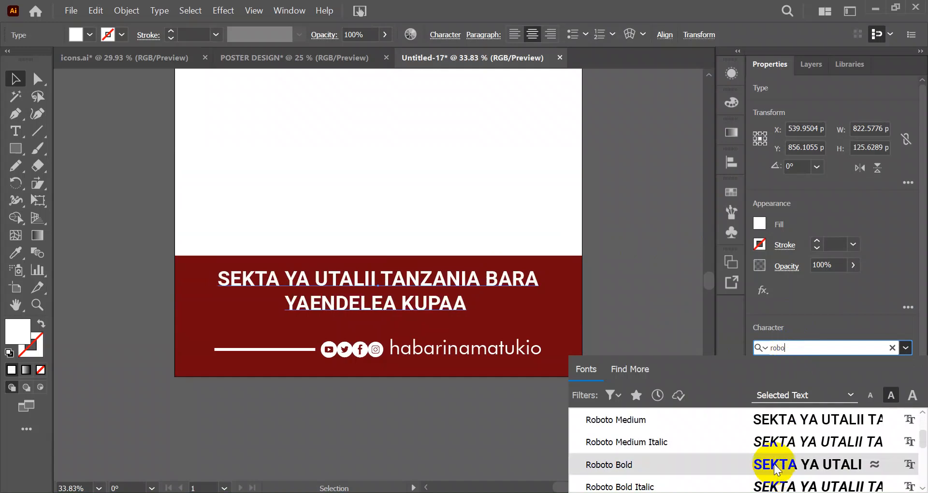
click(773, 464)
drag(406, 304, 422, 307)
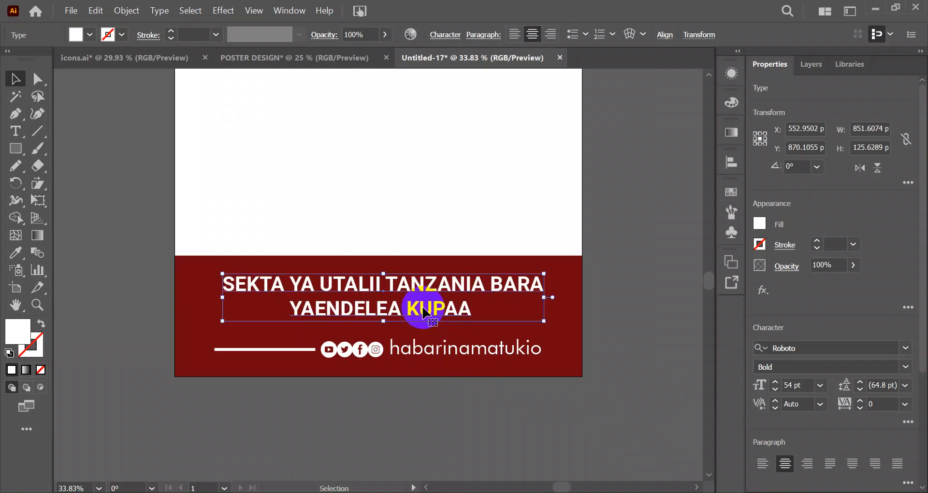
click(604, 272)
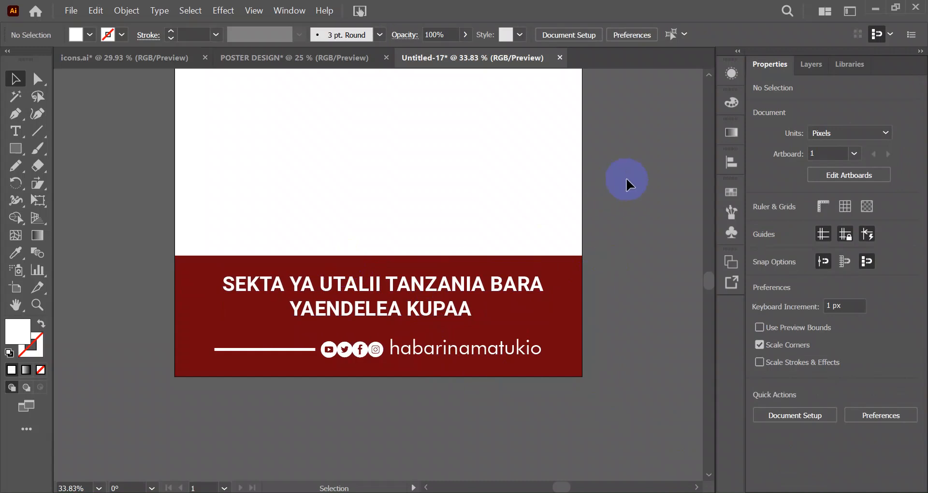
Step: Start placing an image file and look through the Downloads folder for a suitable poster photo
scroll(625, 181, up, 3)
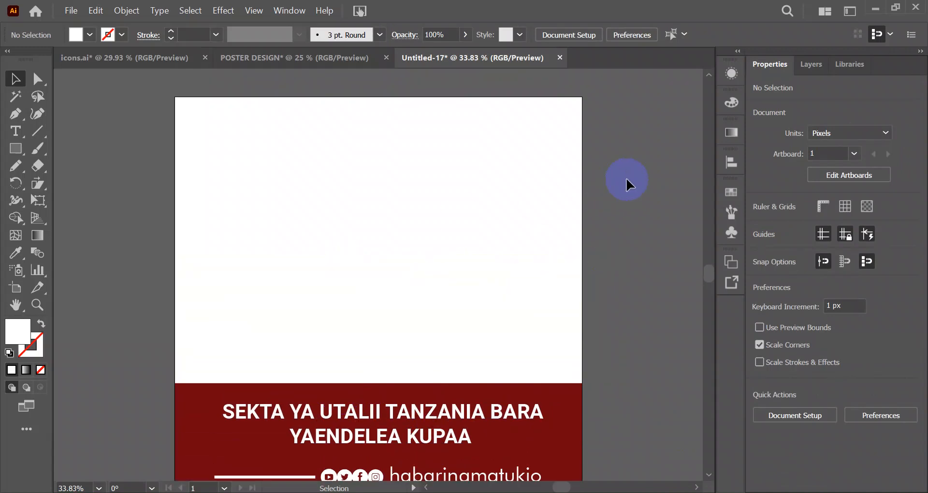
scroll(625, 178, down, 1)
scroll(625, 178, down, 1)
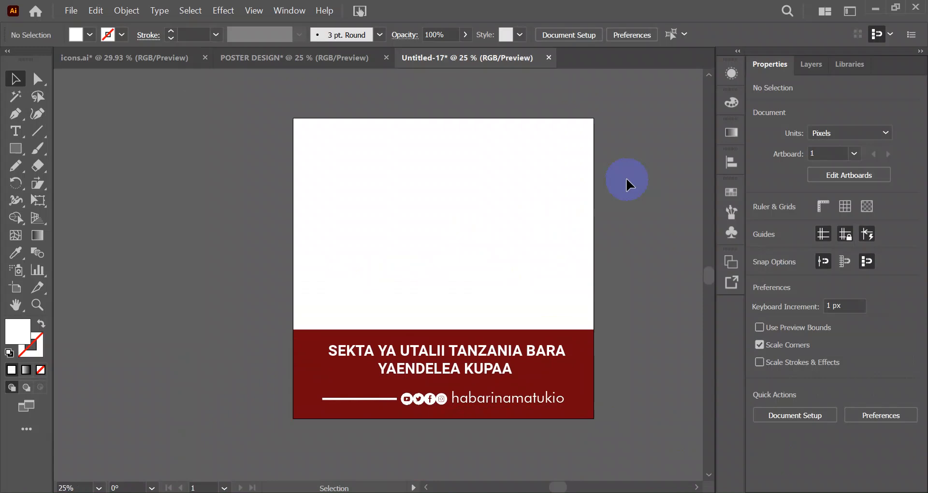
click(71, 12)
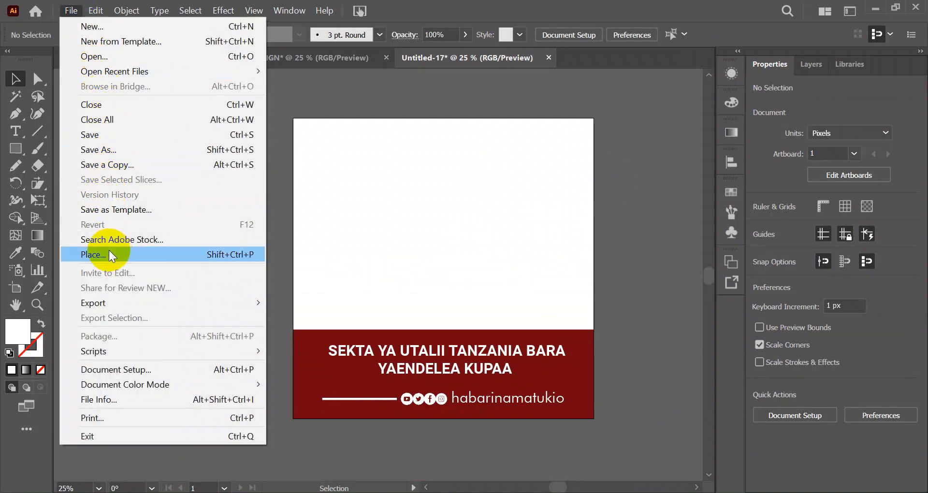
click(108, 254)
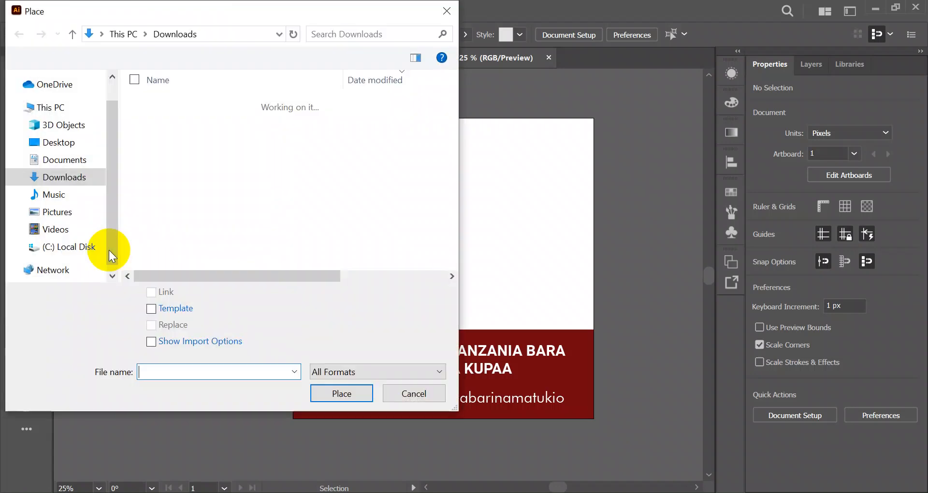
scroll(179, 193, down, 9)
scroll(178, 164, down, 3)
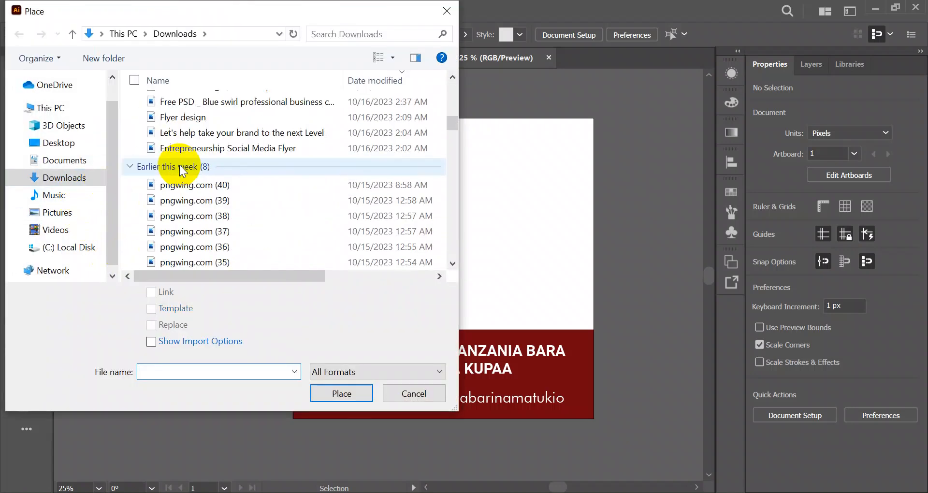
scroll(178, 164, down, 2)
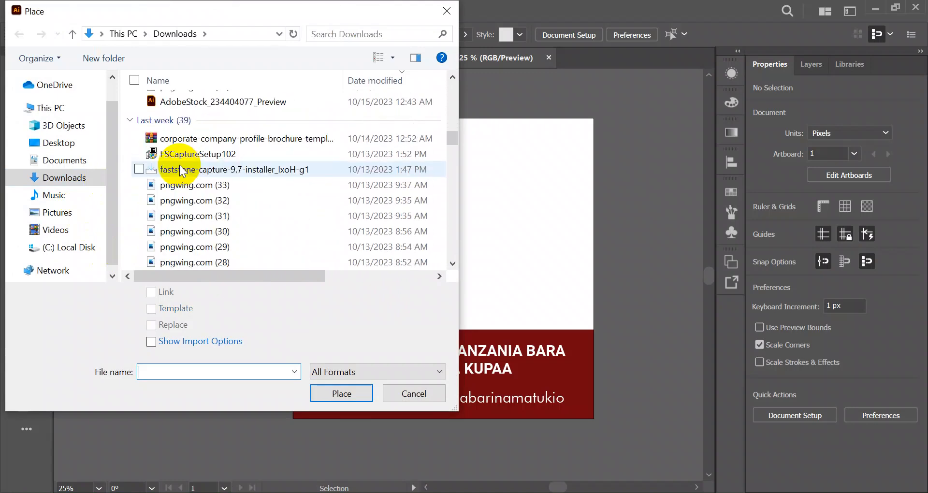
scroll(180, 170, down, 5)
scroll(180, 170, up, 2)
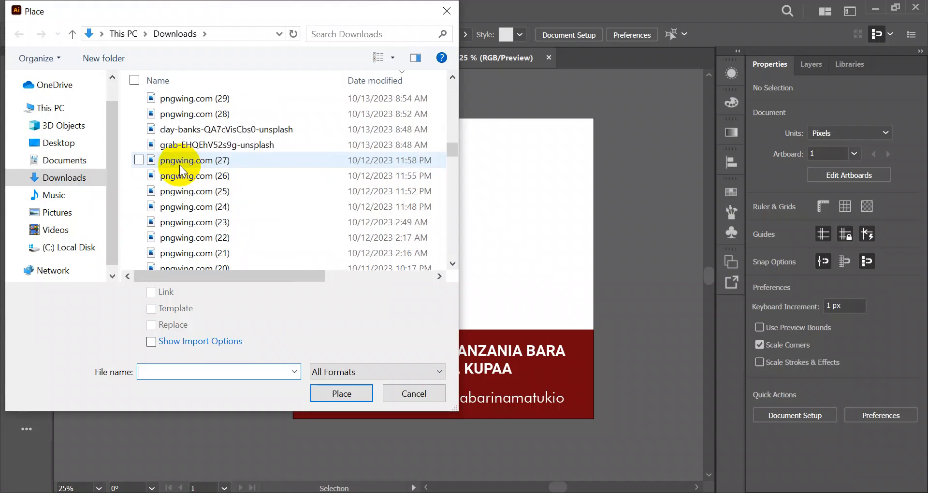
click(222, 149)
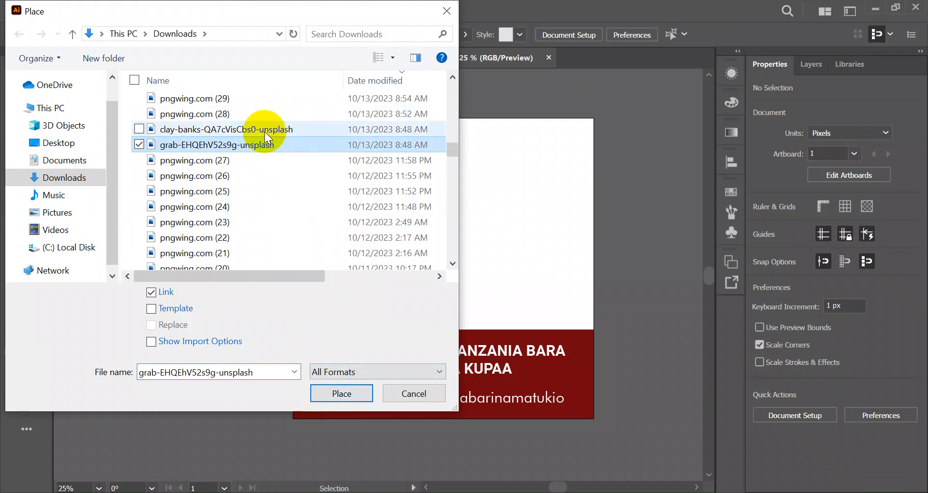
scroll(264, 130, down, 5)
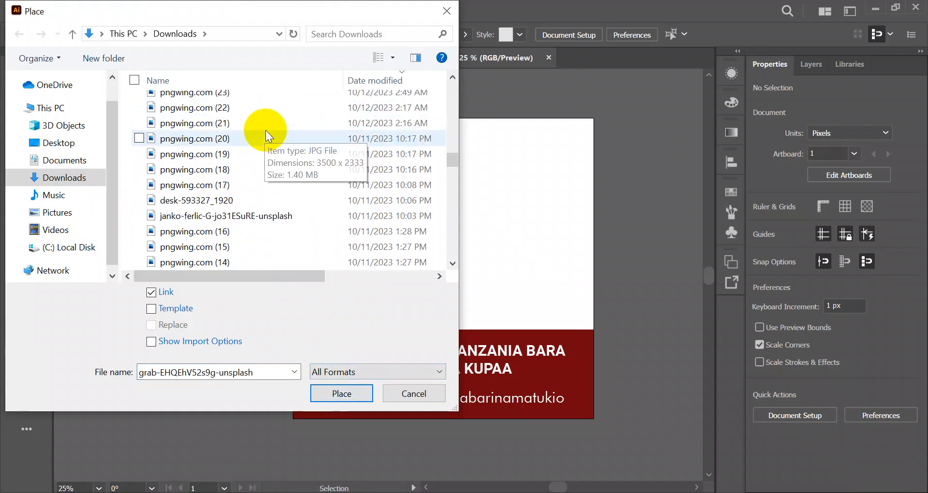
scroll(265, 130, down, 8)
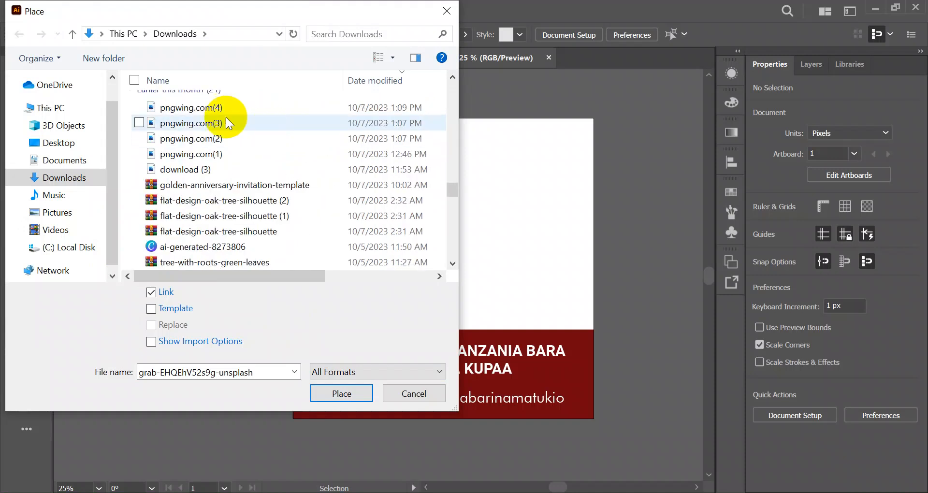
Step: Place the Desktop photo of the cheerful manager holding a digital tablet, about 1154 x 768 px, over the white area down to the red band
click(45, 144)
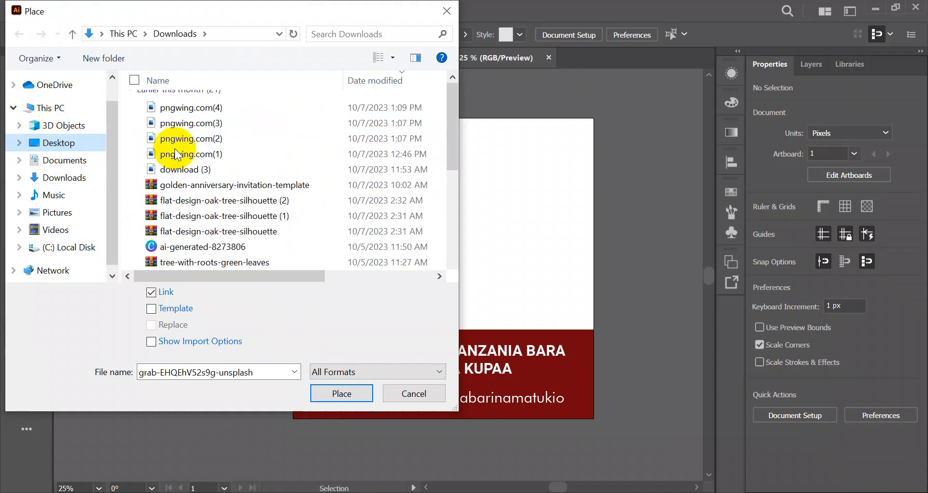
scroll(216, 144, down, 3)
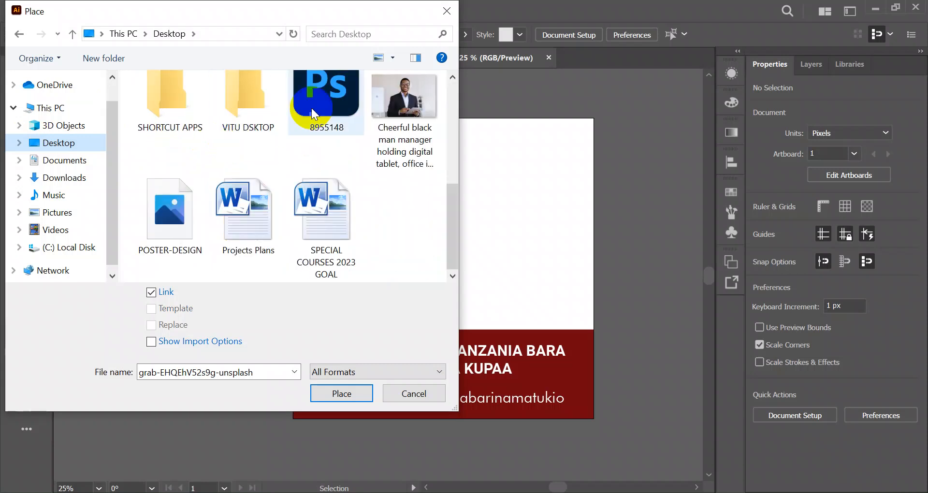
click(408, 95)
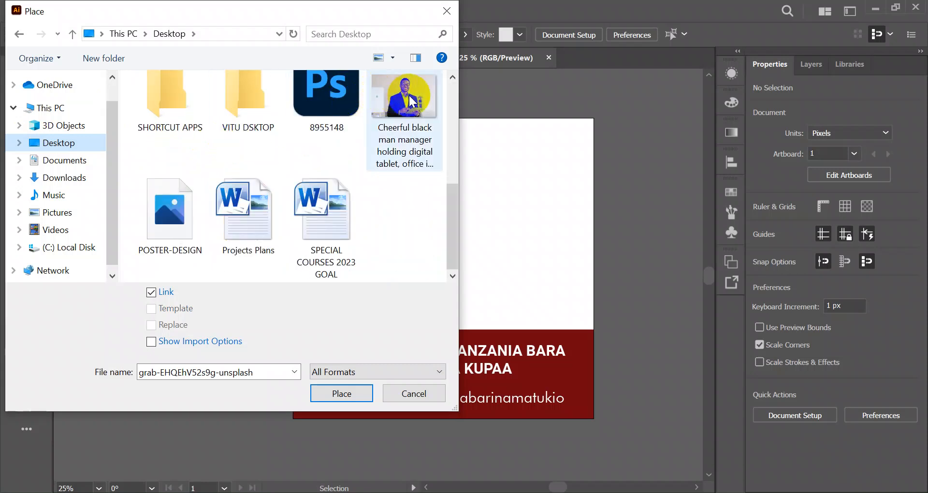
click(337, 394)
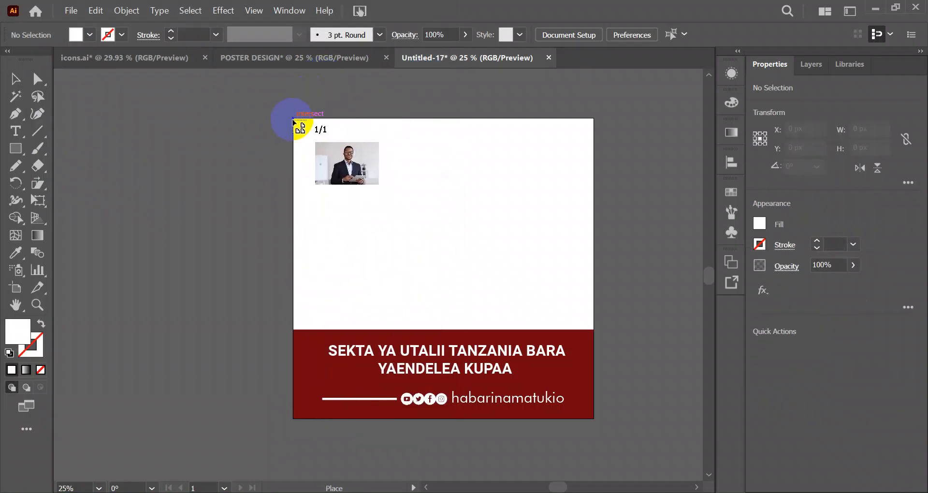
drag(294, 121, 613, 354)
drag(485, 233, 459, 234)
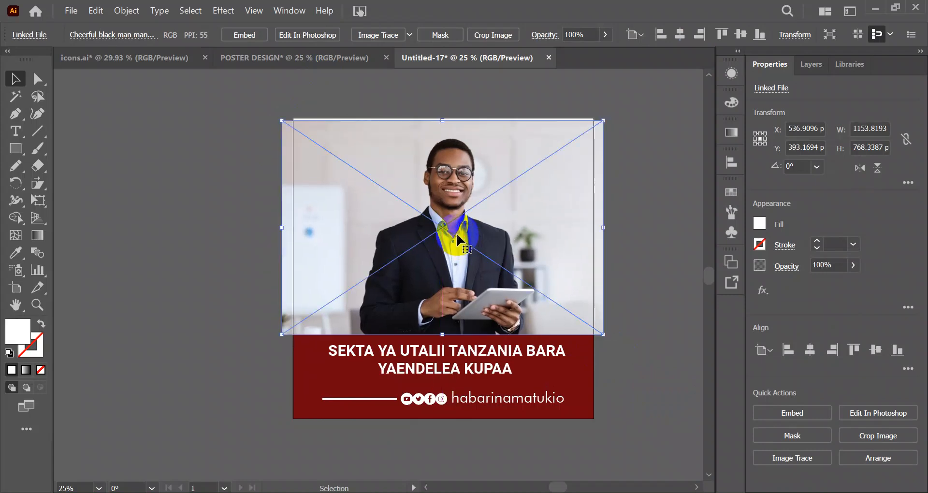
drag(432, 198, 430, 194)
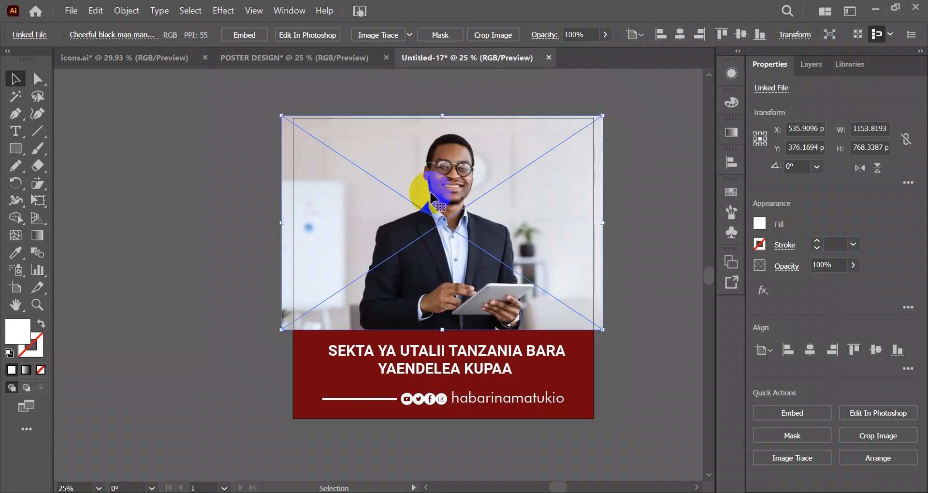
Step: Send the placed manager photo behind all other poster objects
right_click(431, 194)
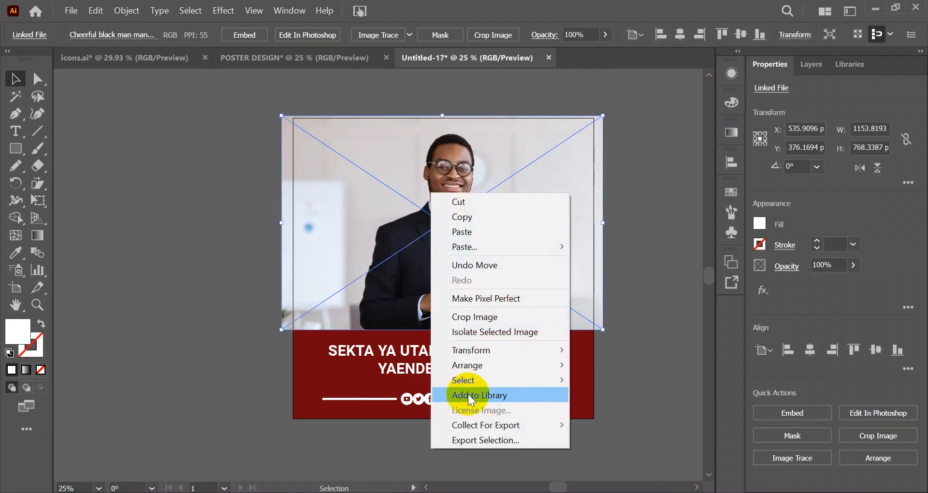
mouse_move(472, 367)
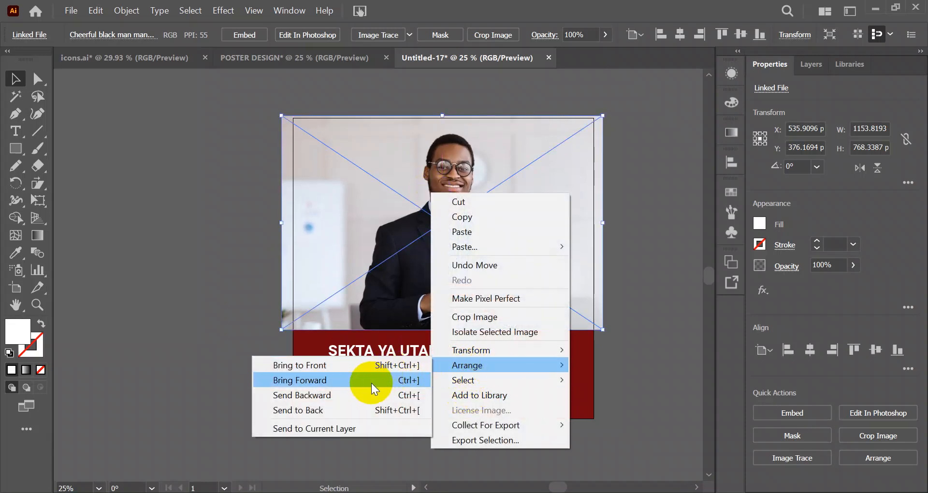
click(373, 410)
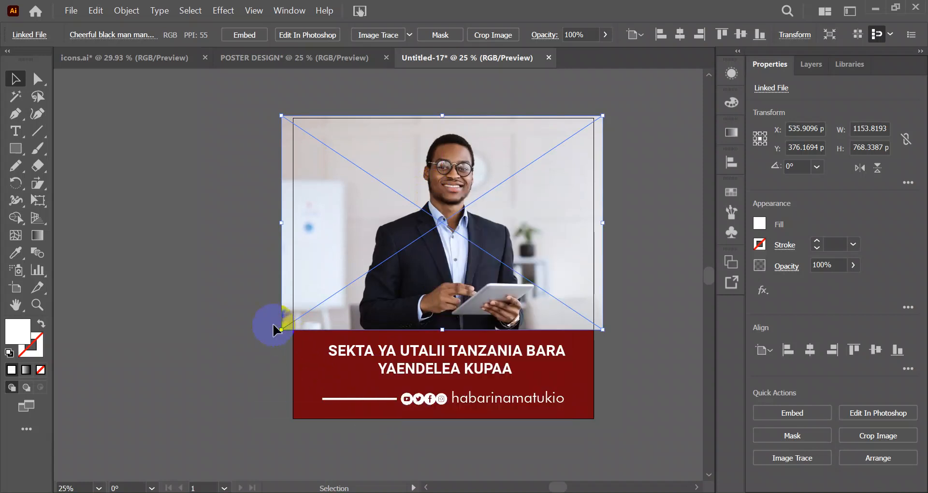
Step: Unlock the dark red rectangle in Layer 1 and send the manager photo to the back again
click(811, 64)
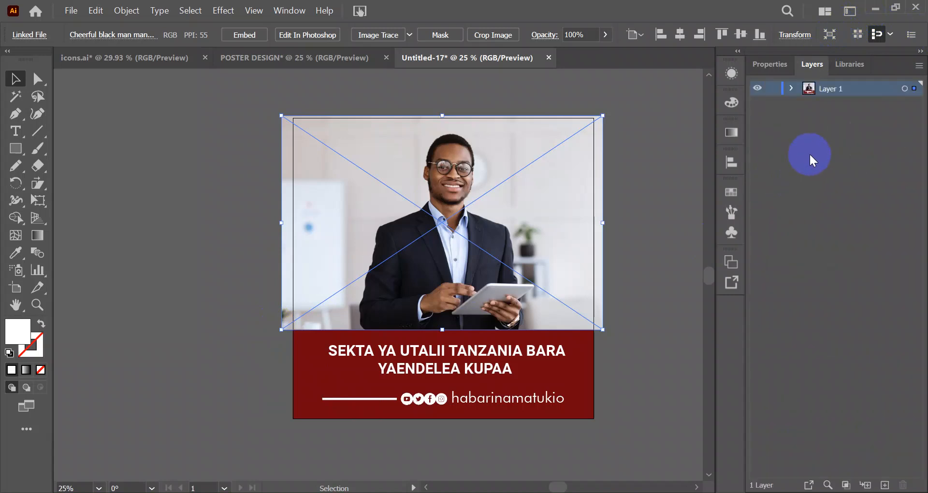
click(791, 90)
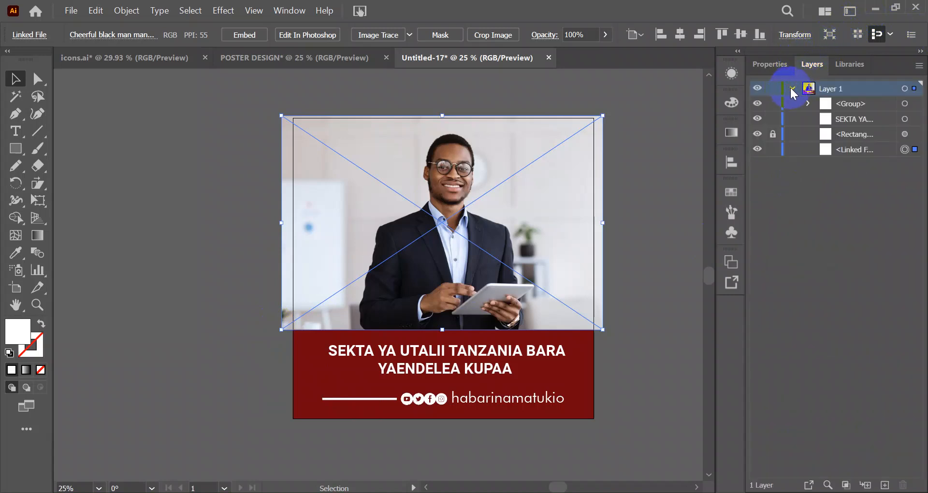
click(772, 135)
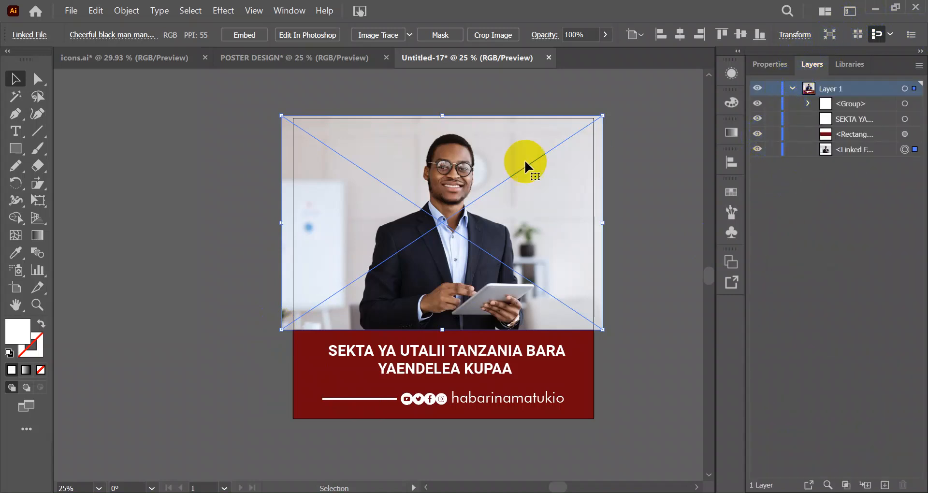
right_click(418, 169)
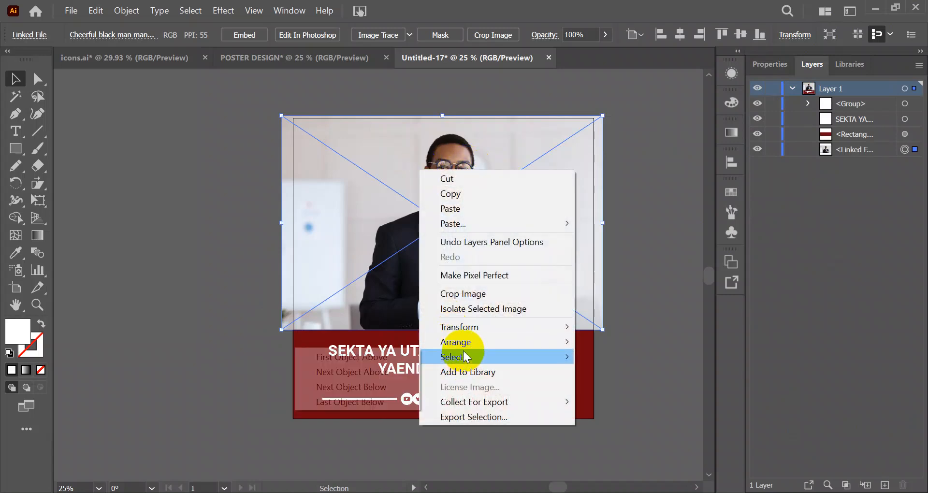
mouse_move(463, 344)
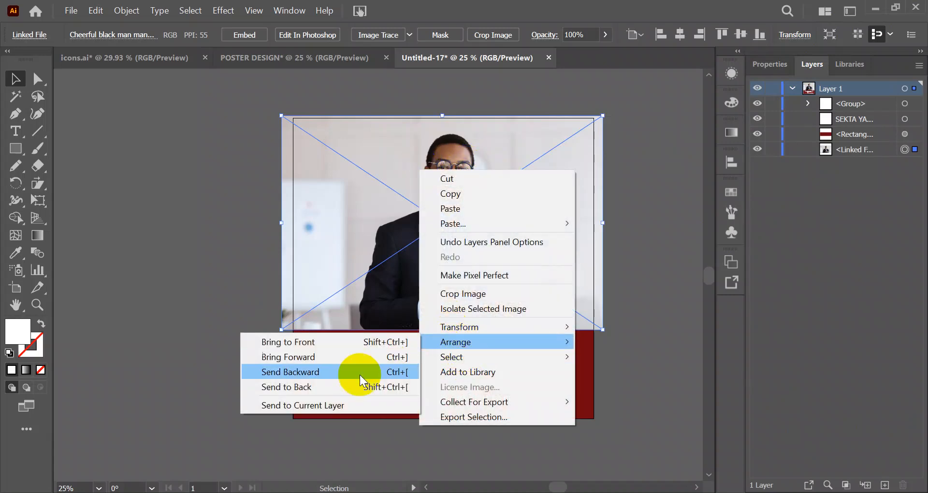
click(321, 387)
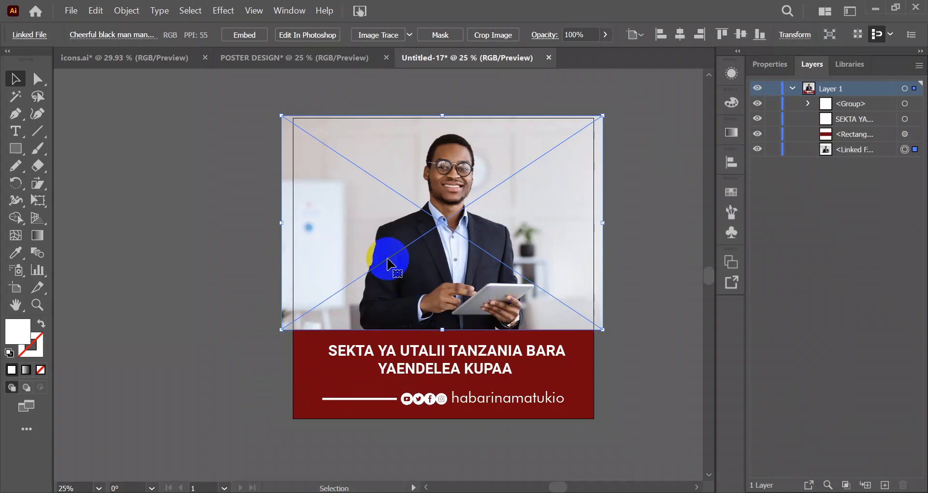
click(248, 184)
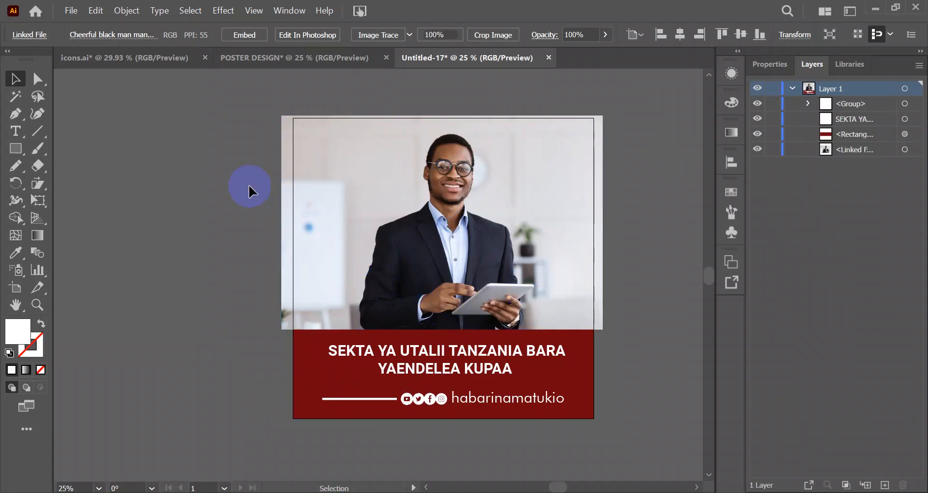
Step: Draw a small white horizontal rectangle in the poster's upper right corner, flush with the artboard edges
click(12, 152)
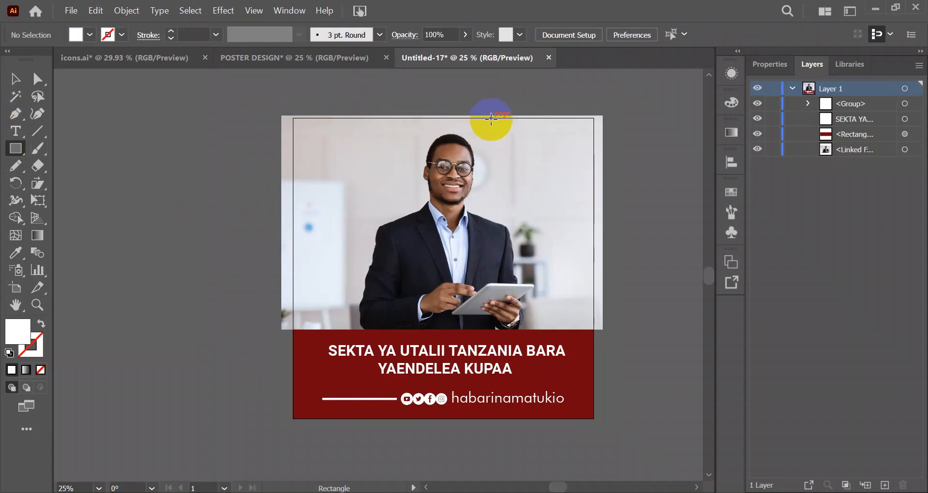
drag(491, 117, 593, 140)
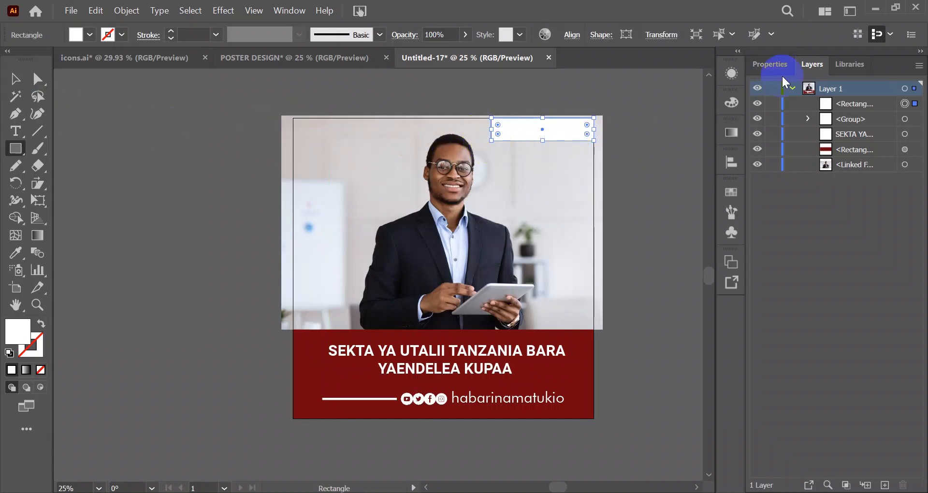
Step: Lock the manager photo and the dark red rectangle in Layer 1
click(773, 165)
click(771, 149)
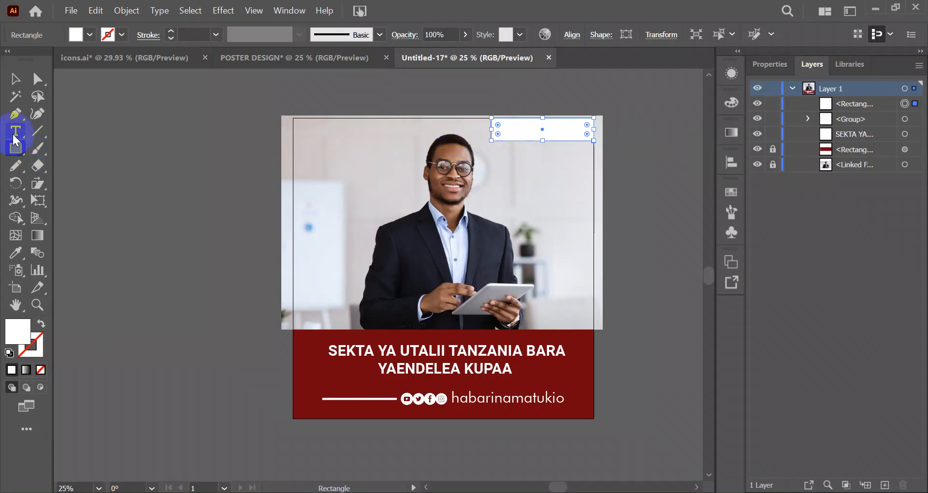
click(15, 114)
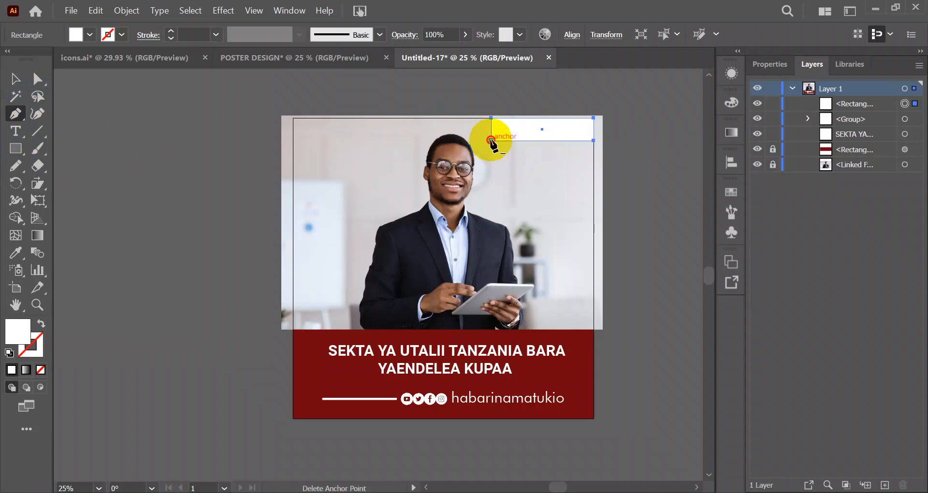
click(491, 143)
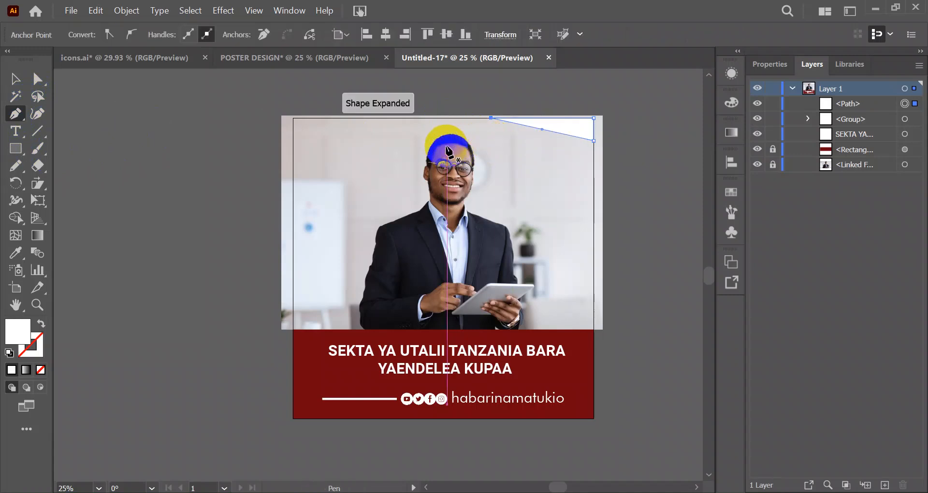
key(ctrl+z)
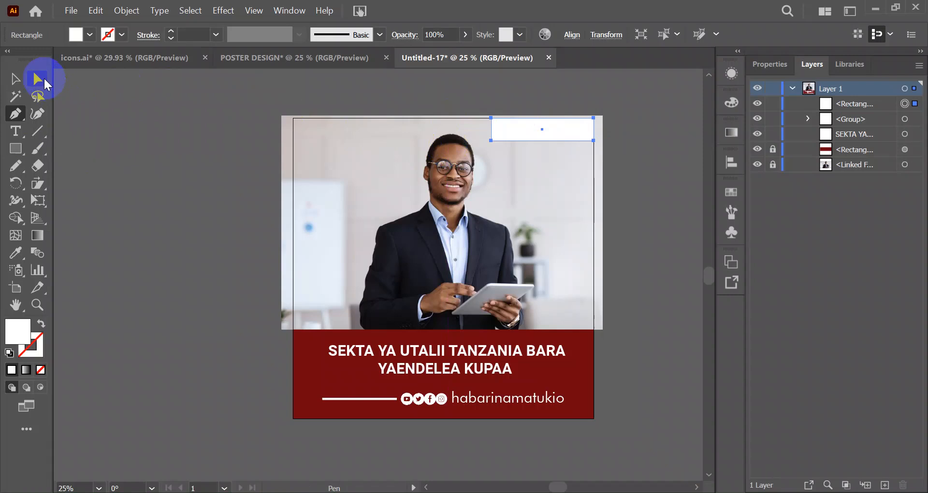
Step: Round only the lower-left corner of the white rectangle at the poster's upper right to a radius of about 65 px
click(39, 80)
click(491, 140)
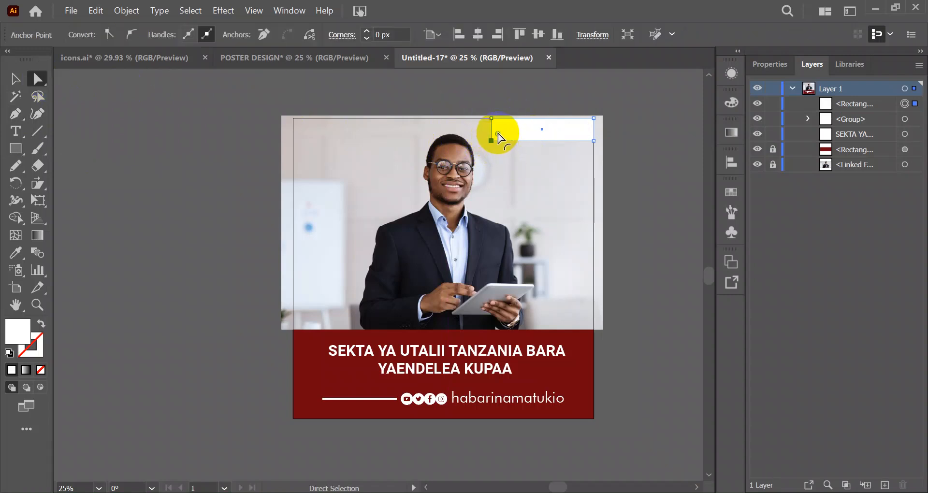
drag(498, 134, 515, 132)
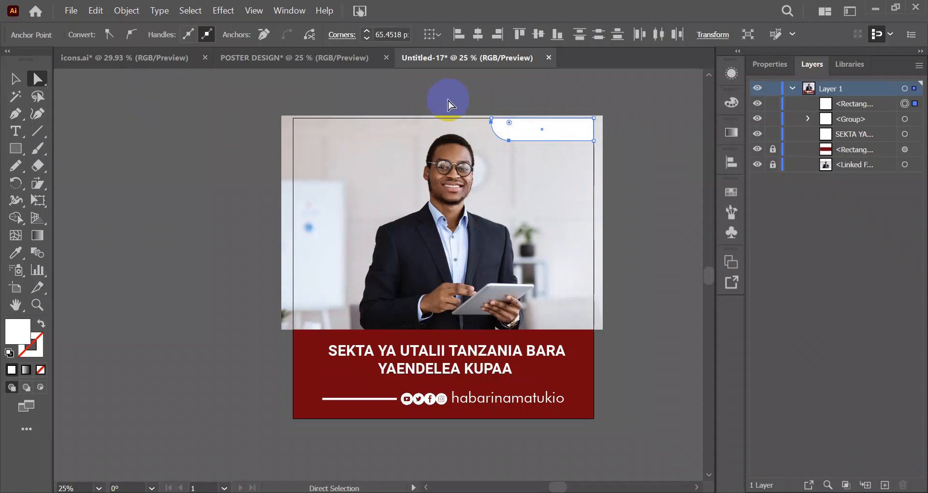
Step: Fill the rounded upper-right rectangle with the dark red sampled from the poster's lower band
click(512, 137)
click(513, 138)
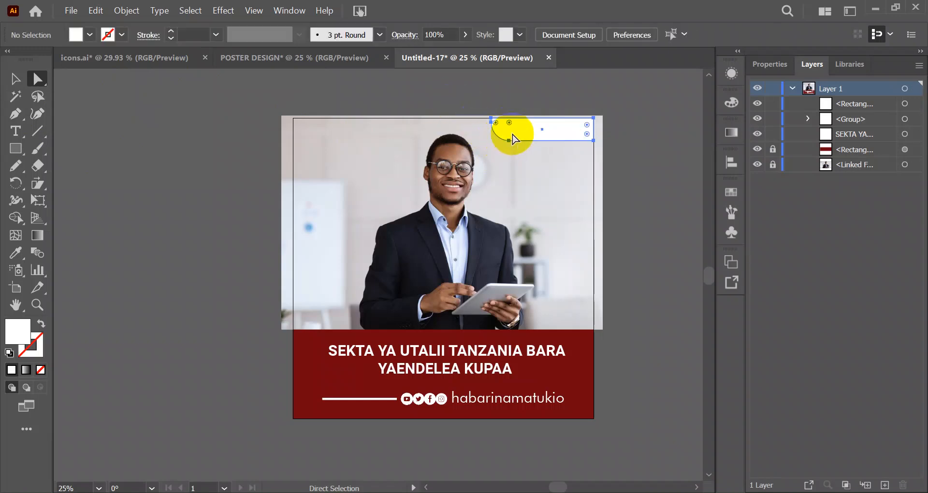
click(16, 255)
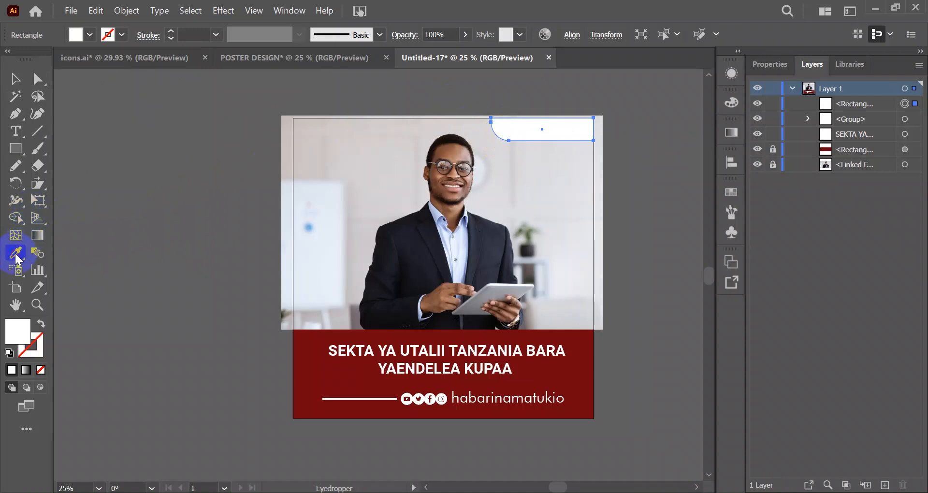
click(317, 371)
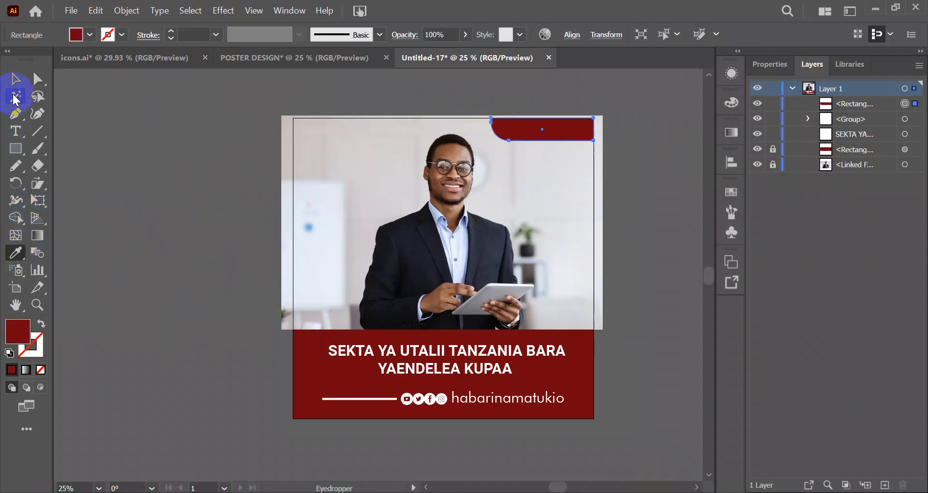
click(15, 79)
click(167, 139)
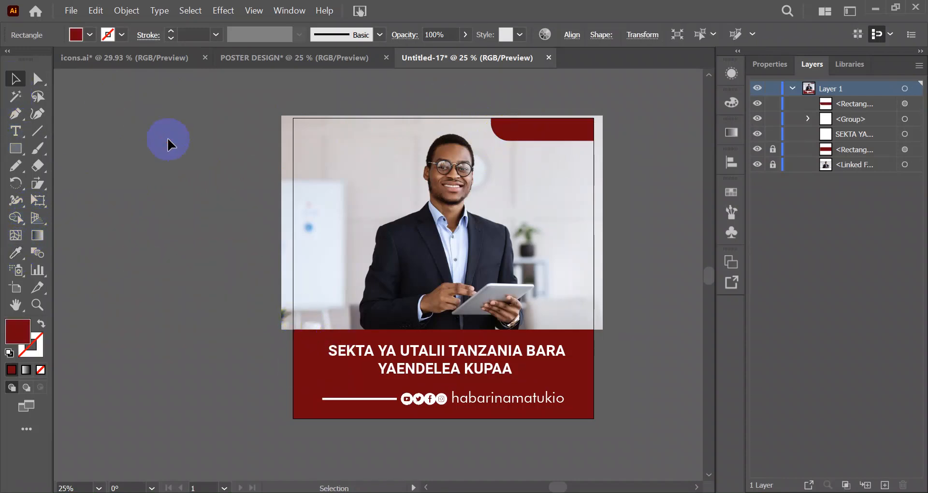
Step: Copy the habarinamatukio handle text from the lower band into a new text object over the upper-right dark red tab
click(14, 135)
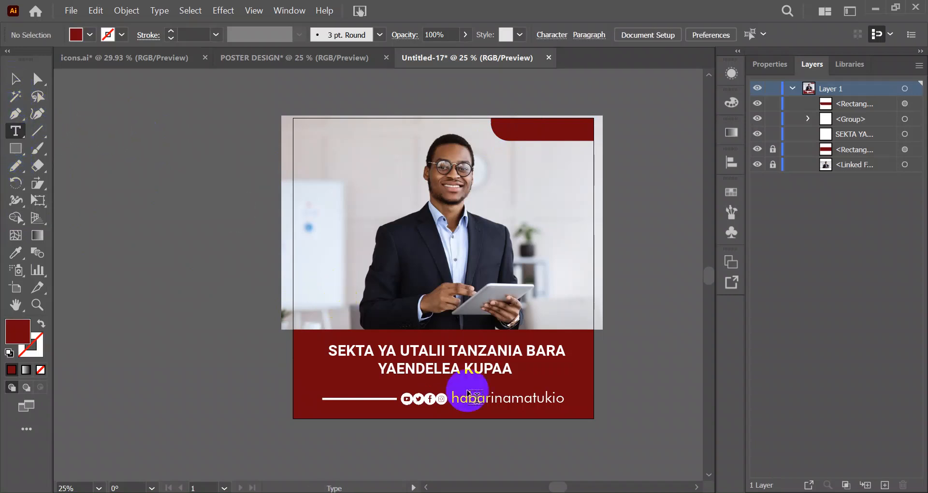
drag(457, 402, 604, 413)
key(ctrl+c)
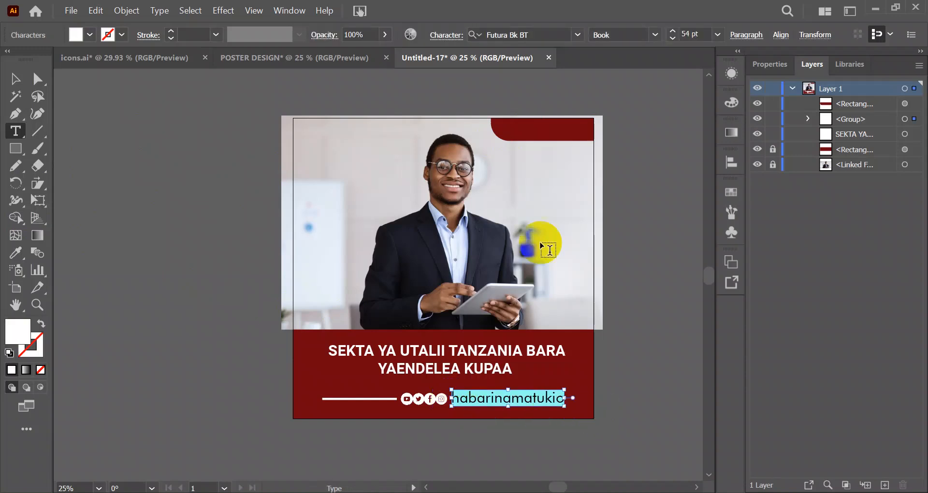
click(512, 135)
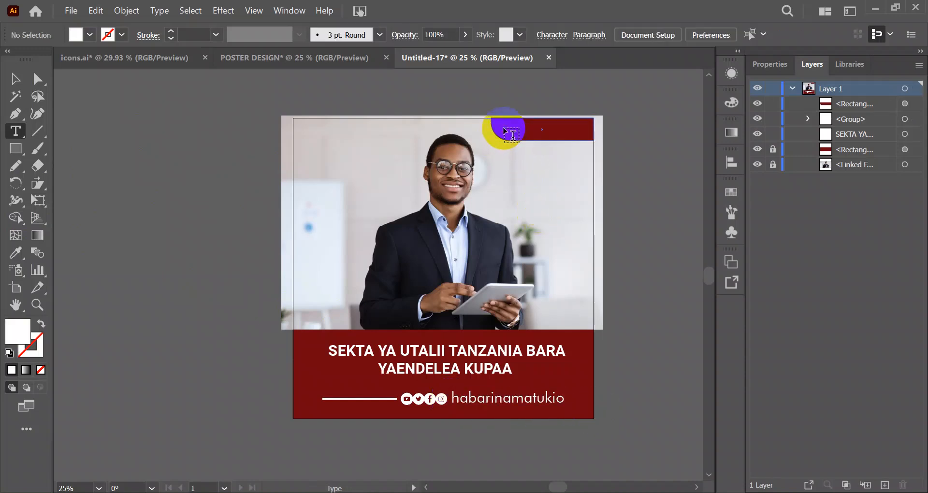
click(513, 127)
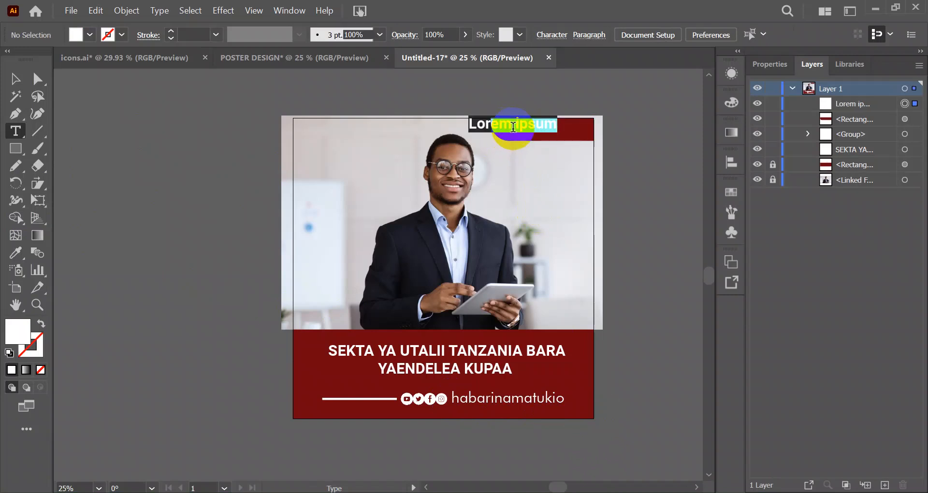
key(ctrl+v)
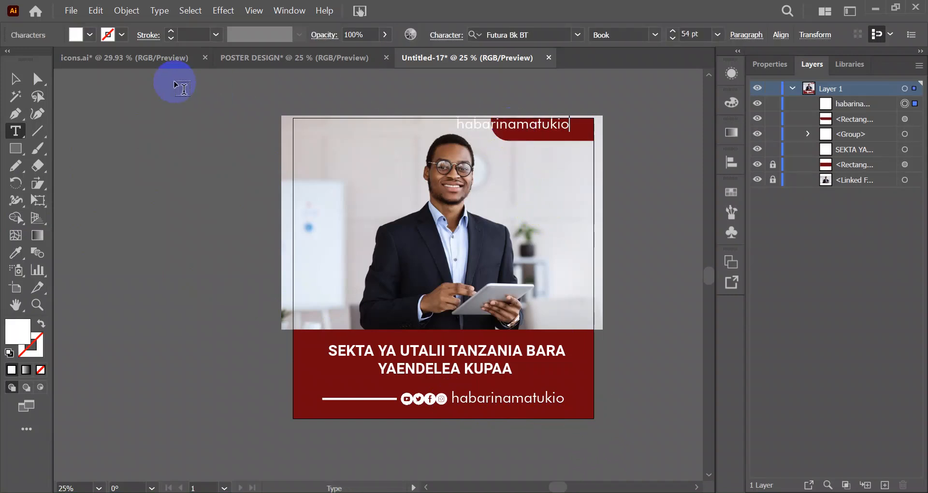
Step: Set the font size of the upper habarinamatukio text to 43 pt
click(14, 80)
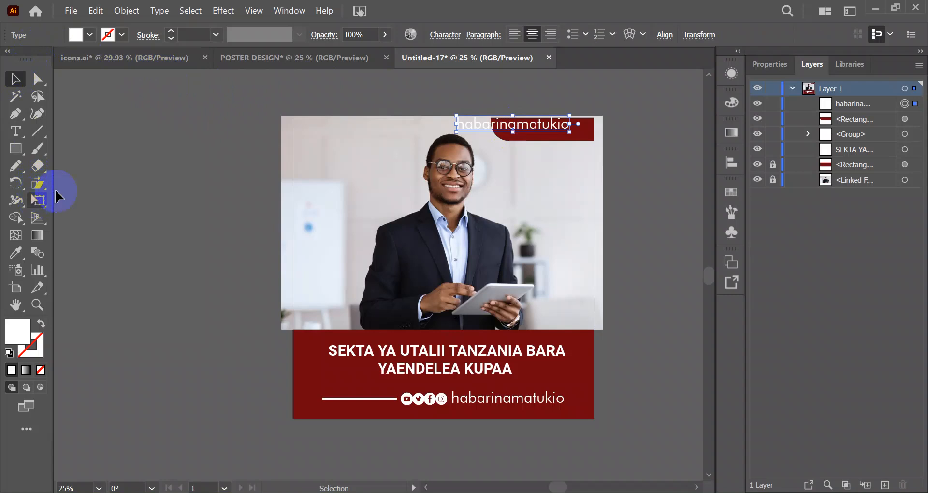
click(764, 64)
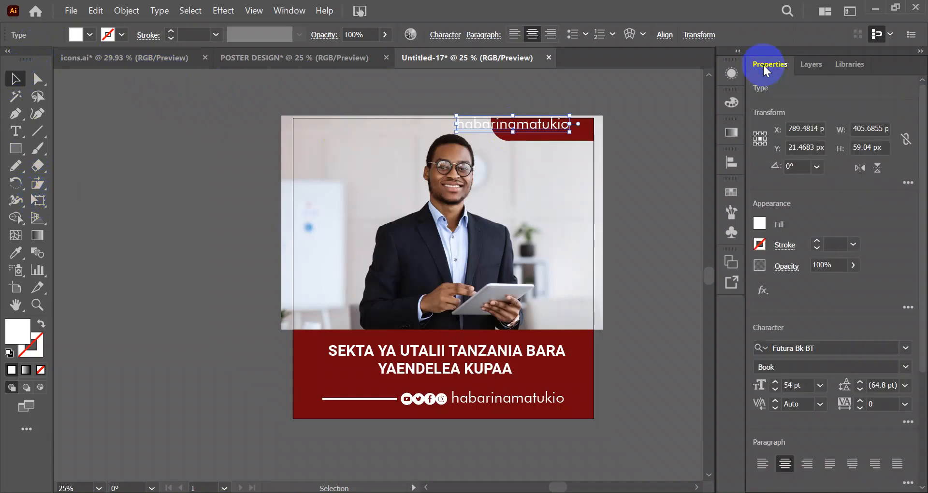
click(807, 382)
key(Down)
key(Down)
key(Down)
key(Down)
key(Down)
key(Down)
key(Down)
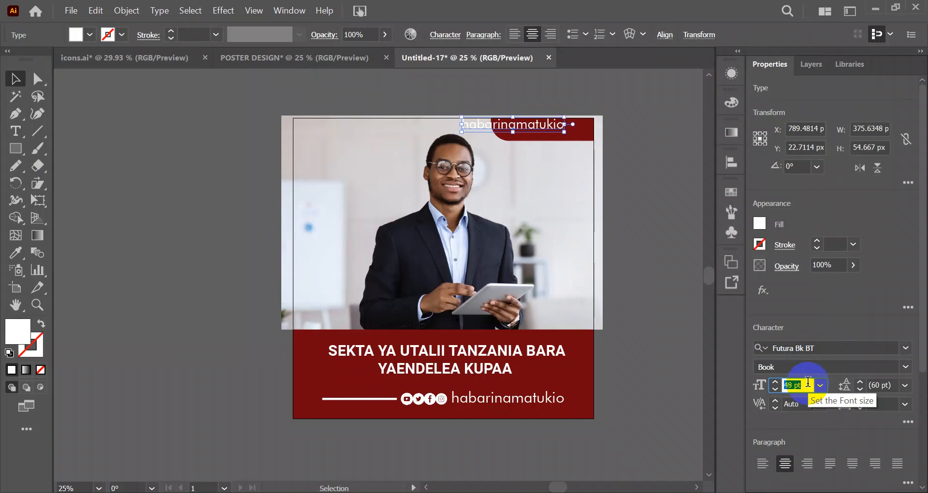
key(Down)
key(Down)
key(Down)
key(Down)
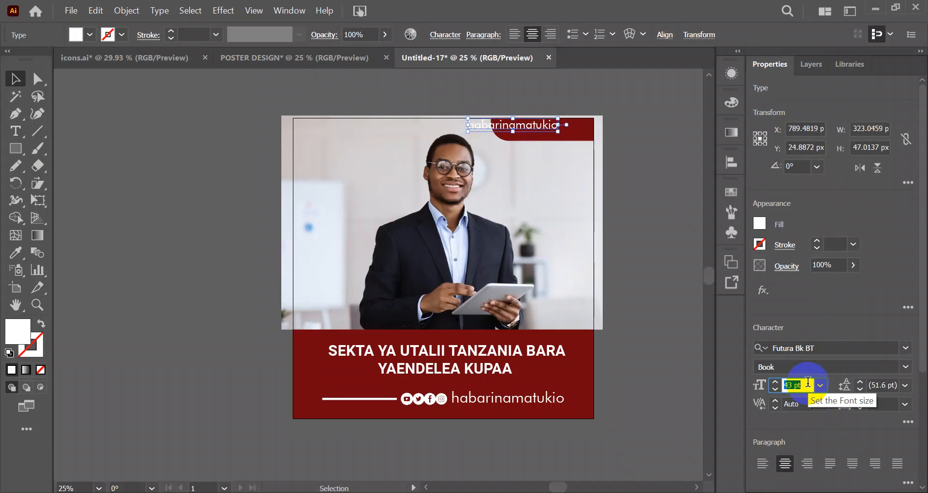
Step: Move the upper habarinamatukio text inside the dark red tab in the poster's upper right corner
click(530, 126)
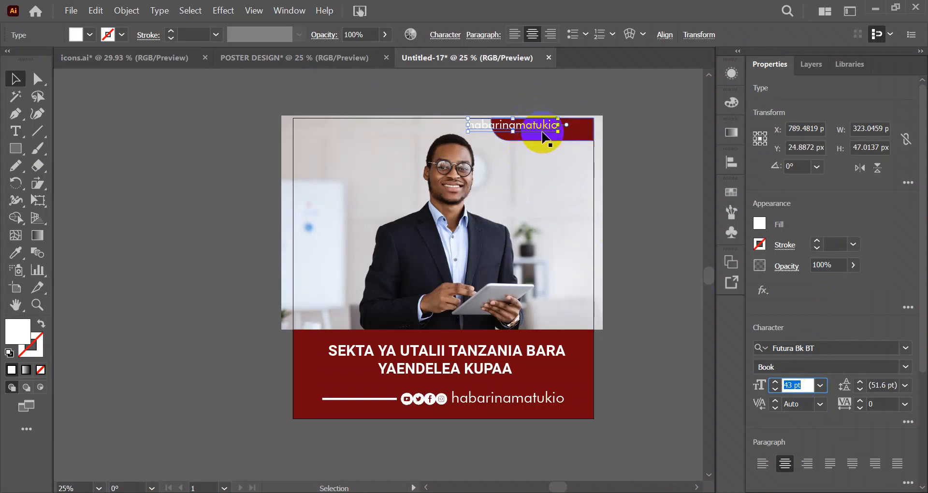
drag(556, 131, 575, 136)
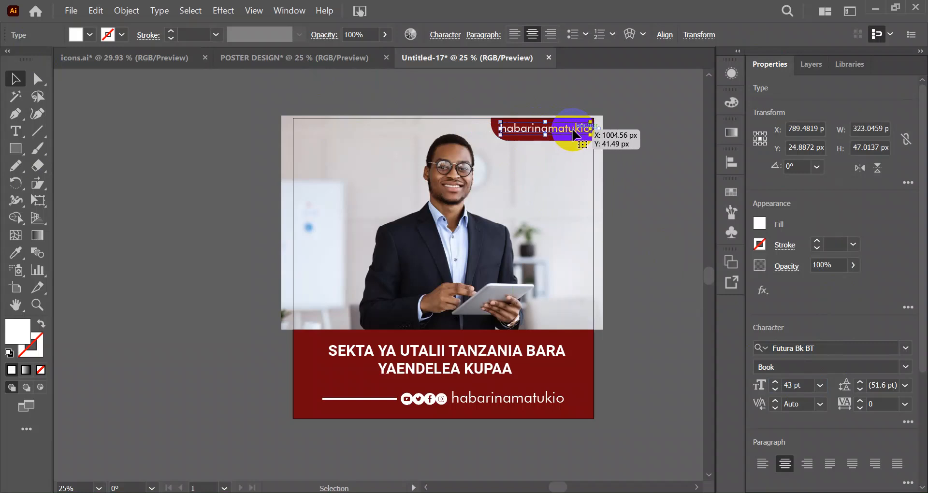
click(613, 158)
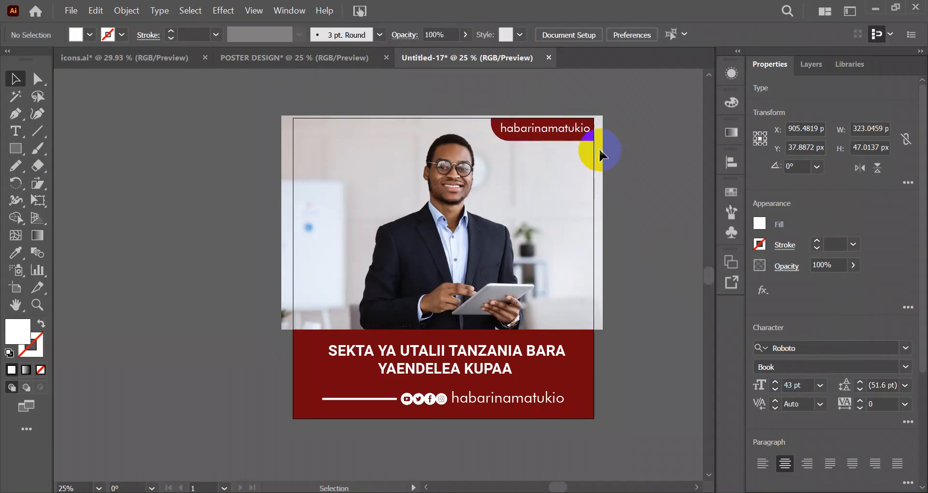
Step: Try a yellow fill on the habarinamatukio text in the upper-right tab and undo the colour change
click(563, 135)
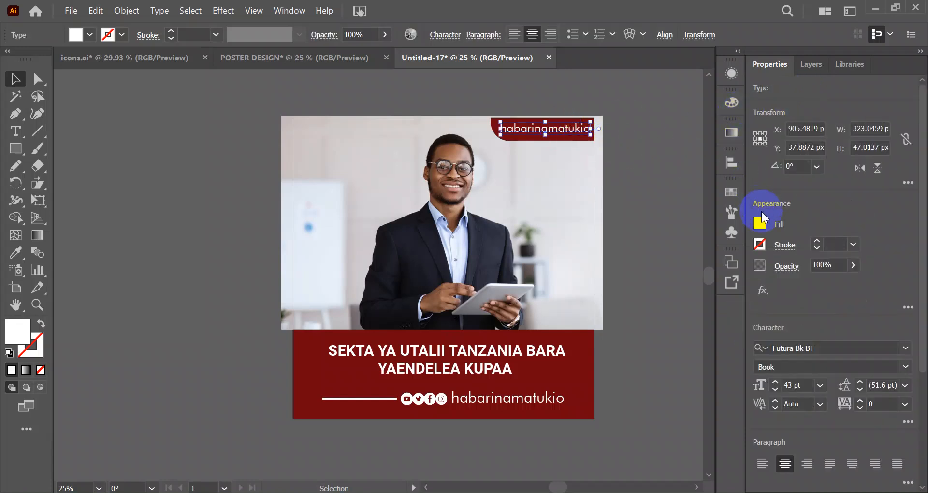
click(760, 222)
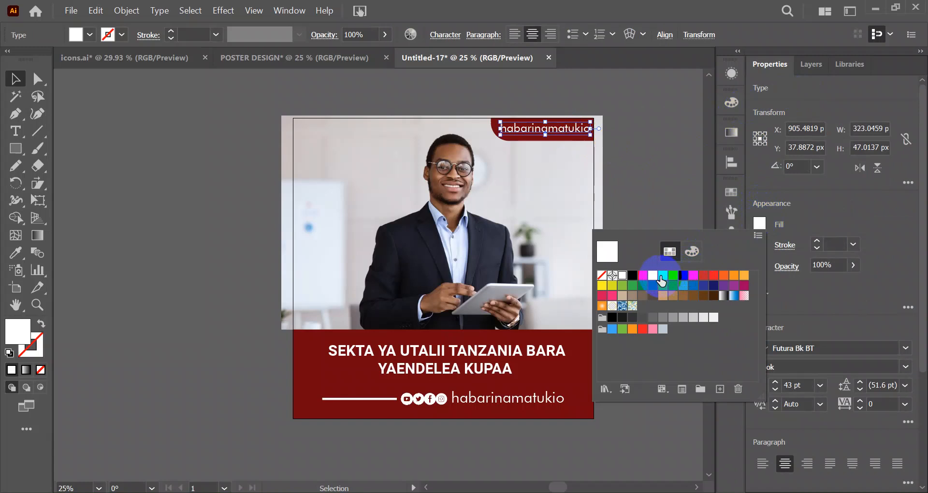
click(652, 275)
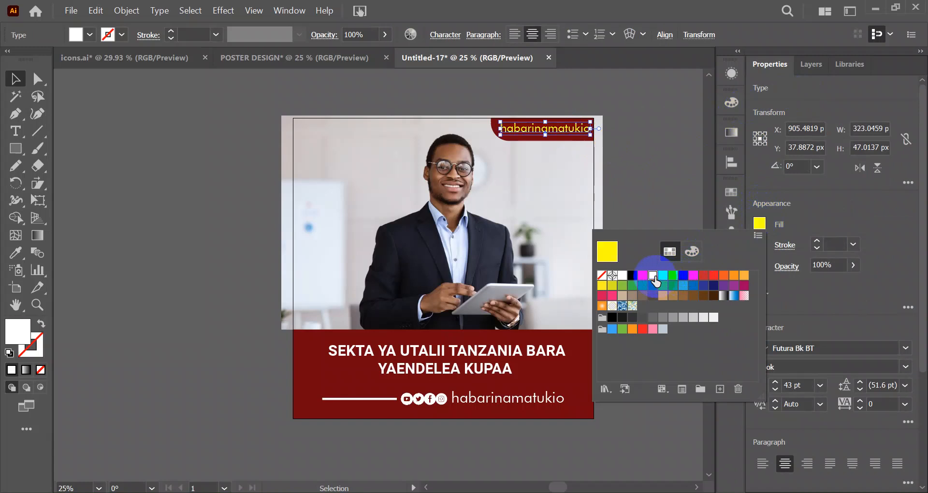
click(659, 174)
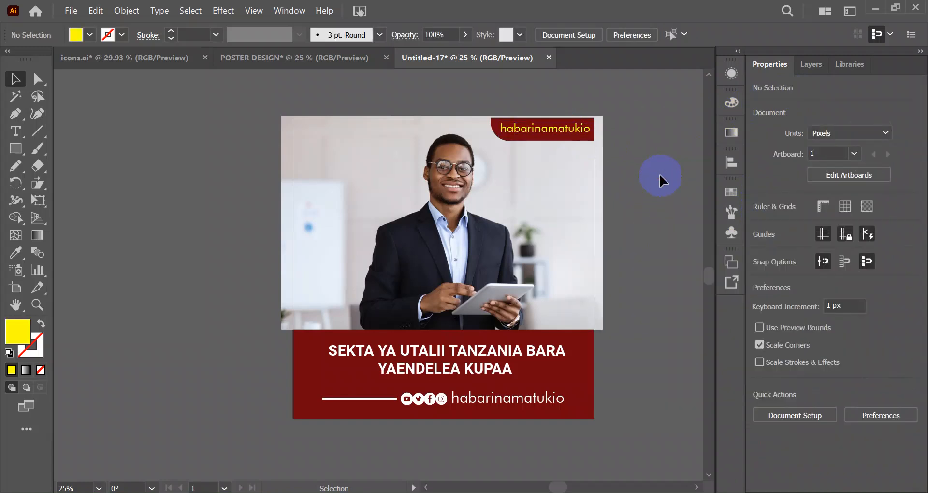
click(595, 145)
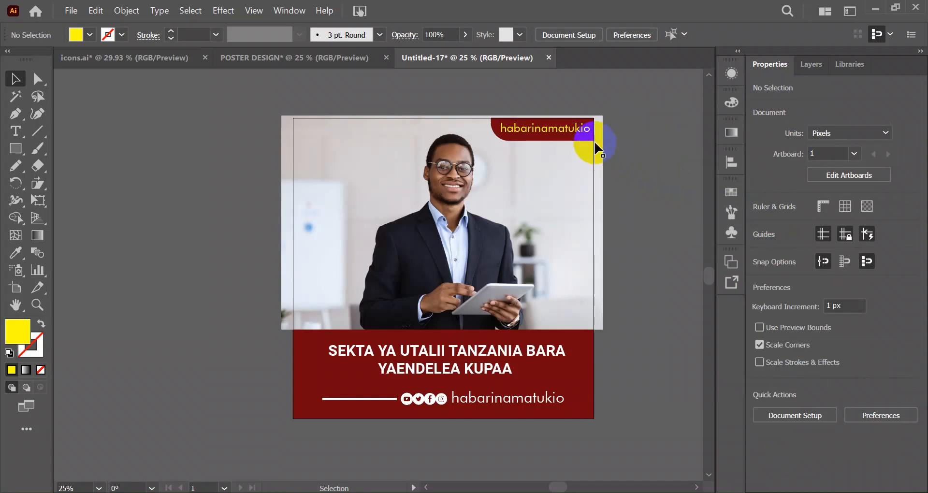
key(ctrl+z)
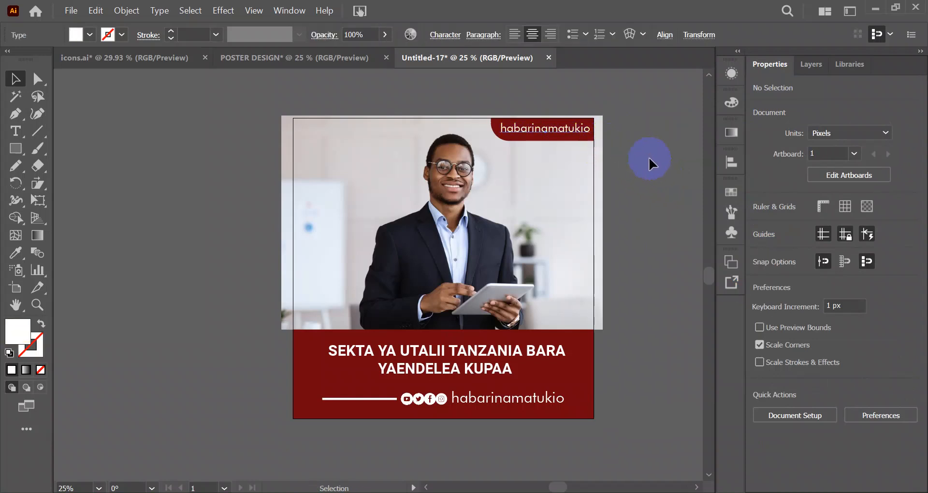
click(647, 155)
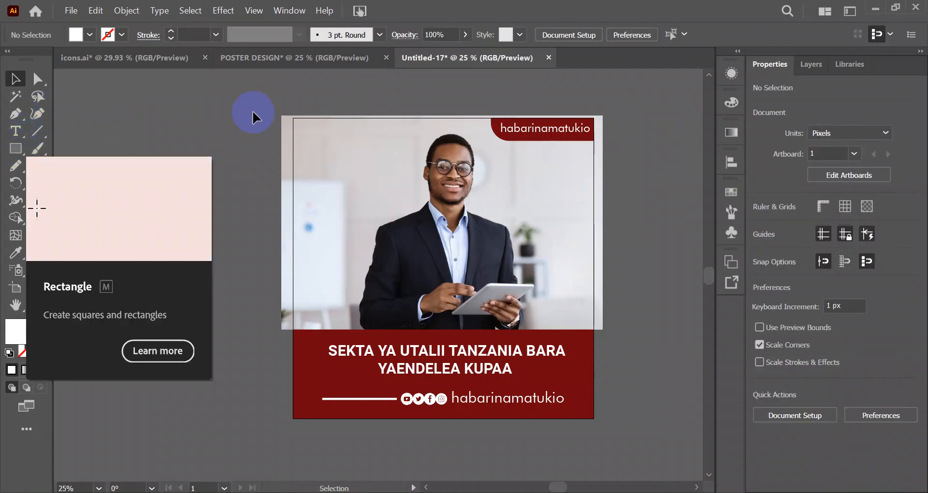
click(288, 156)
click(601, 323)
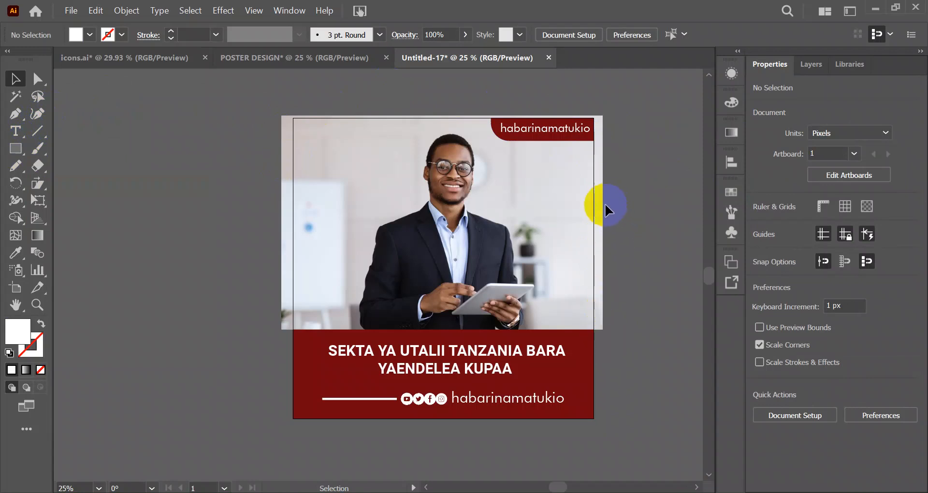
click(290, 321)
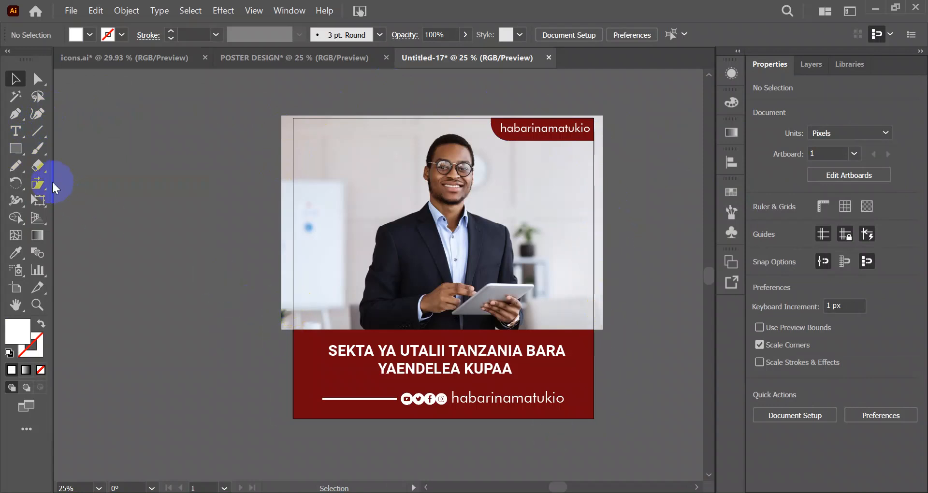
Step: Draw a white 1080 x 1080 px rectangle that covers the whole artboard exactly
click(17, 151)
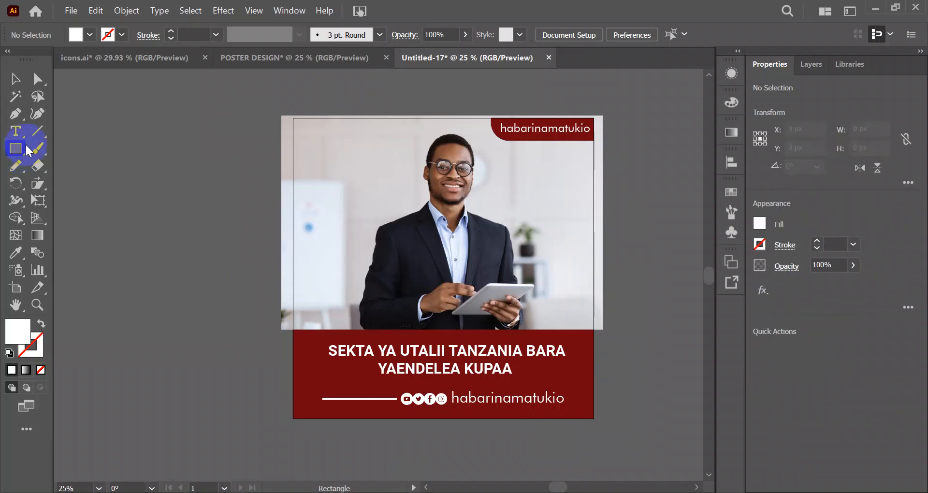
drag(306, 108, 594, 416)
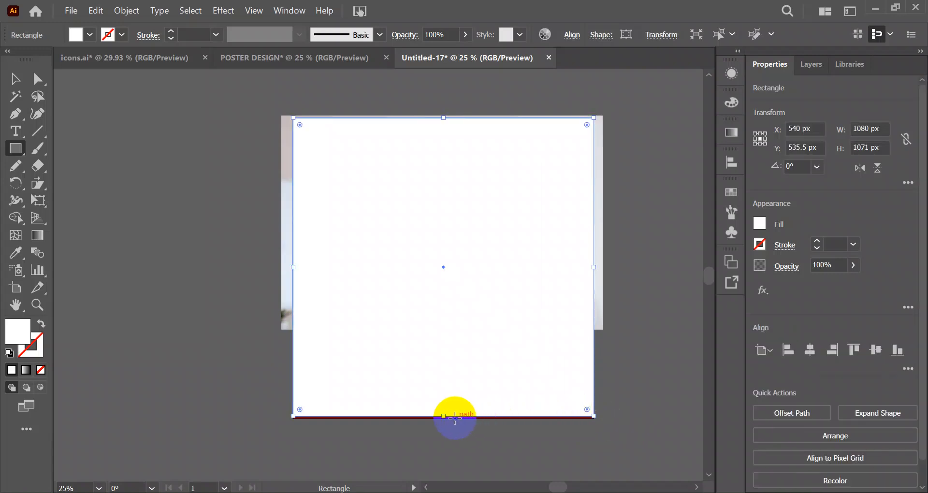
drag(446, 417, 445, 415)
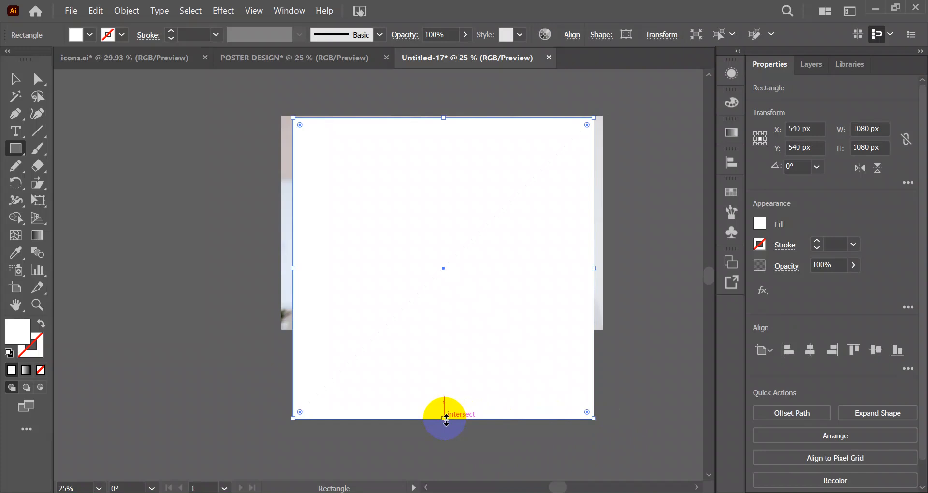
click(14, 79)
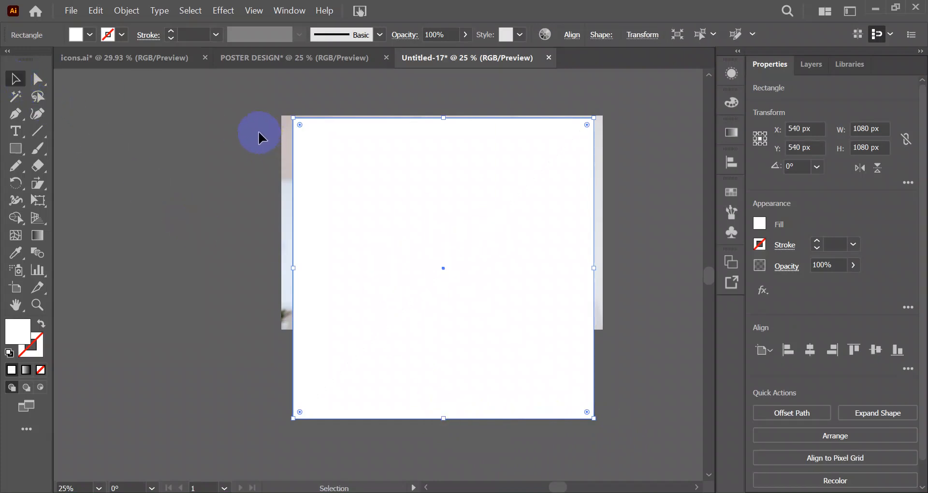
Step: Unlock the manager photo and the dark red rectangle behind the headline in Layer 1
key(ctrl+a)
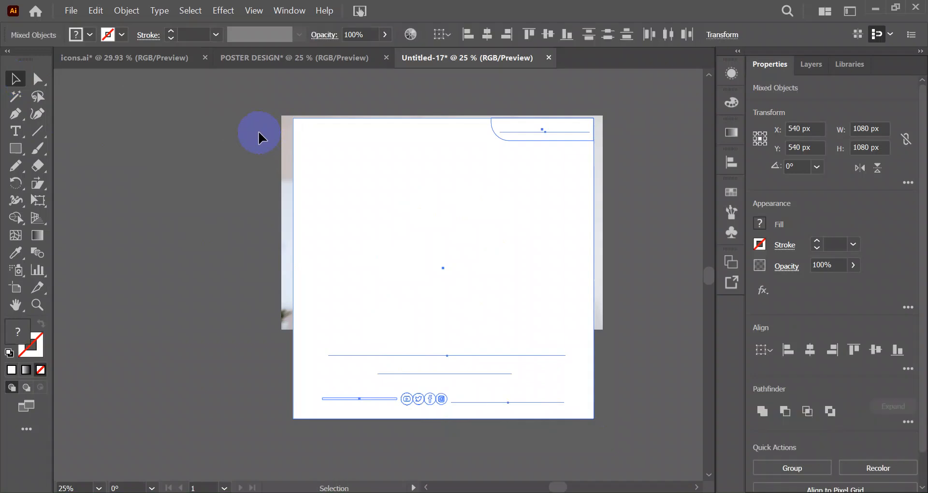
click(800, 62)
click(772, 180)
click(772, 180)
click(772, 195)
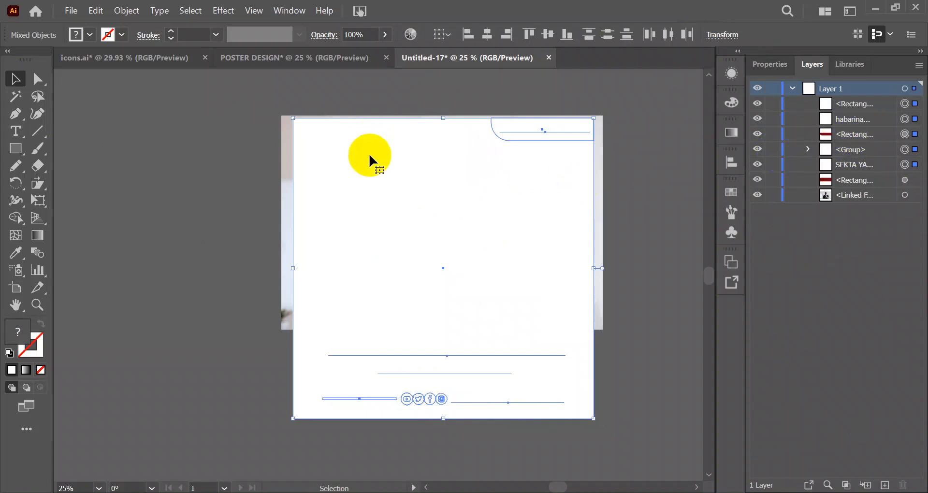
Step: Select all the artwork, make a clipping mask with the white 1080 x 1080 px rectangle, and deselect the result
right_click(387, 190)
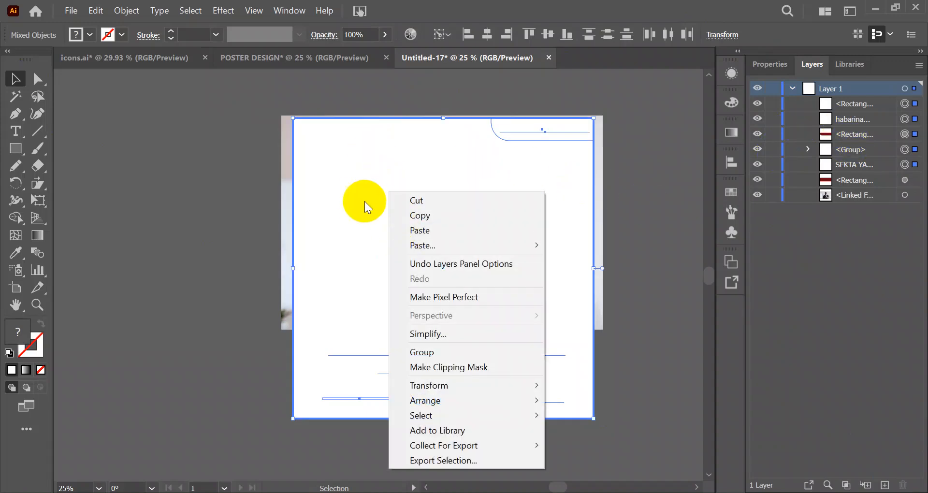
key(Escape)
key(ctrl+a)
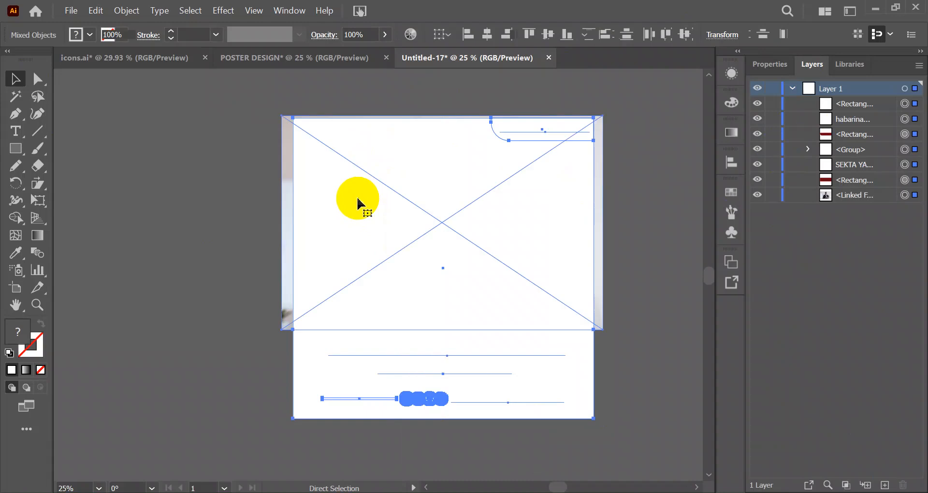
right_click(358, 199)
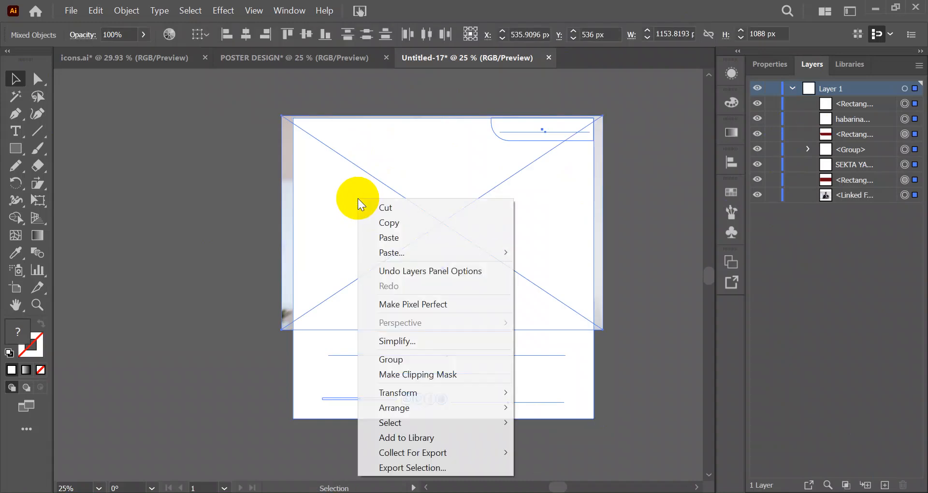
click(404, 376)
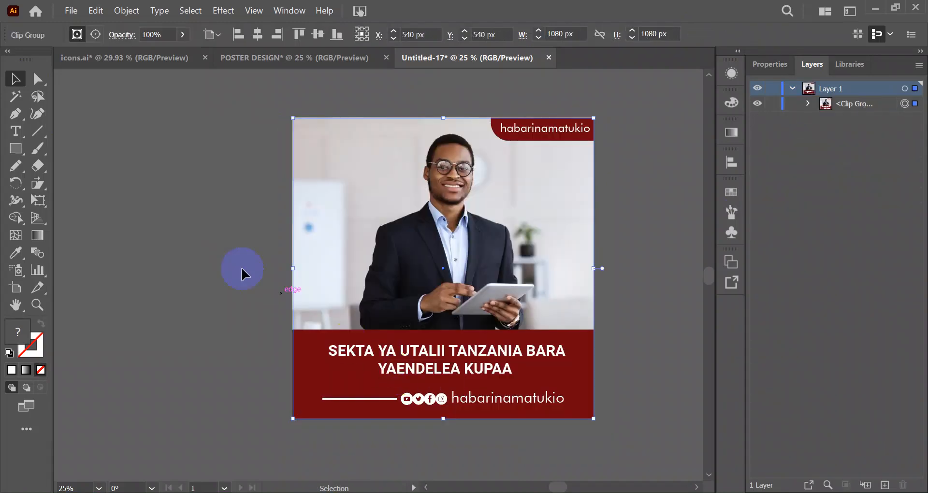
click(152, 187)
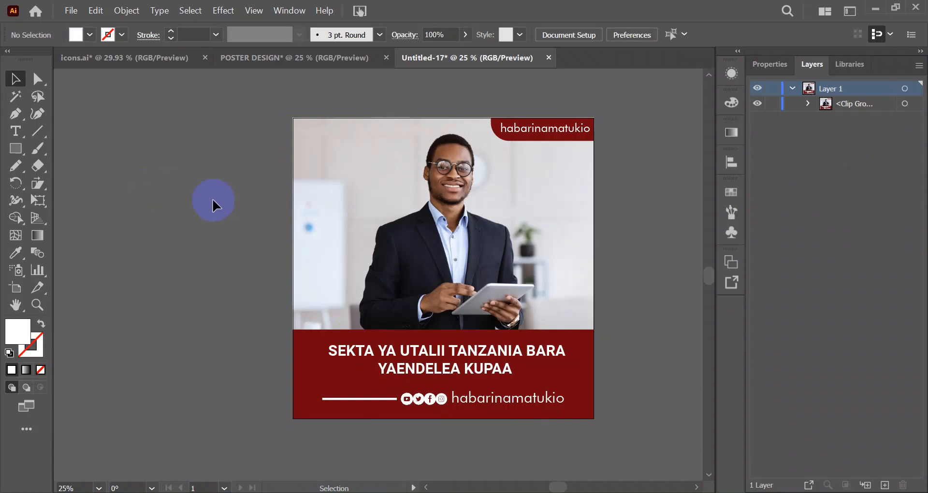